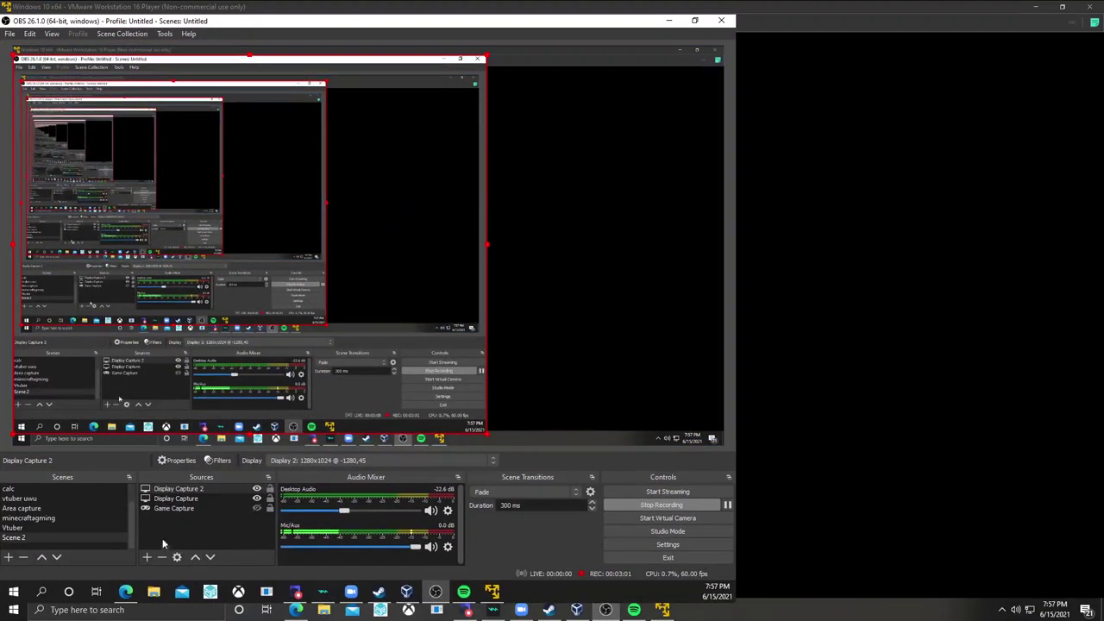
Step: Deselect the display capture source in the OBS preview
{"action": "left_click", "coordinate": [585, 394]}
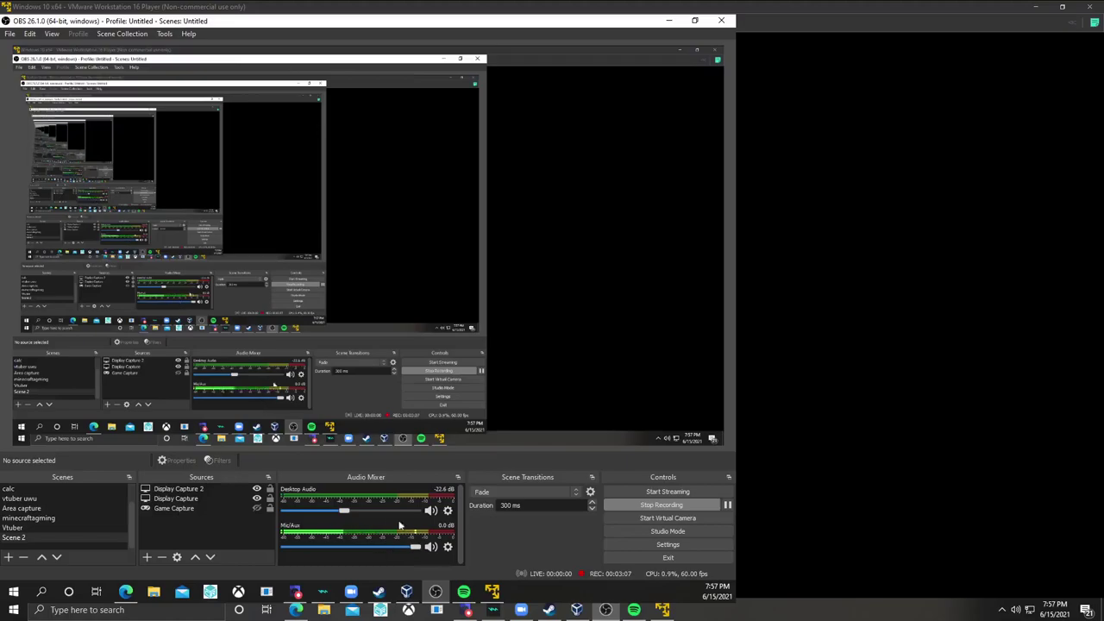
Step: Switch to the VM window and disconnect its CD/DVD (SATA) drive
{"action": "key", "text": "alt+Tab"}
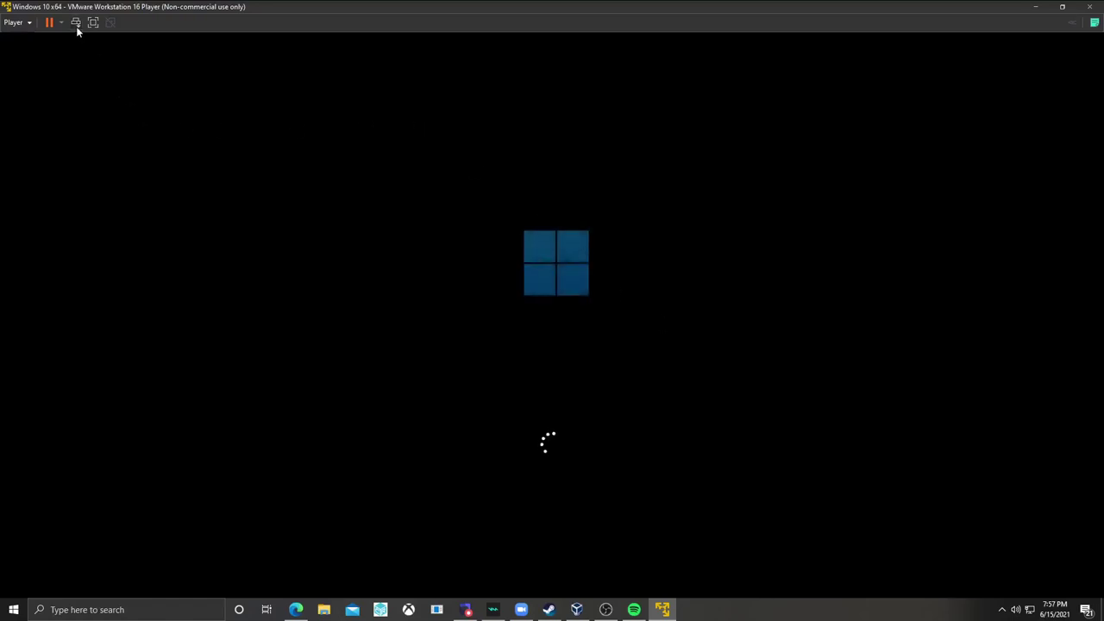
{"action": "left_click", "coordinate": [17, 22]}
{"action": "mouse_move", "coordinate": [51, 68]}
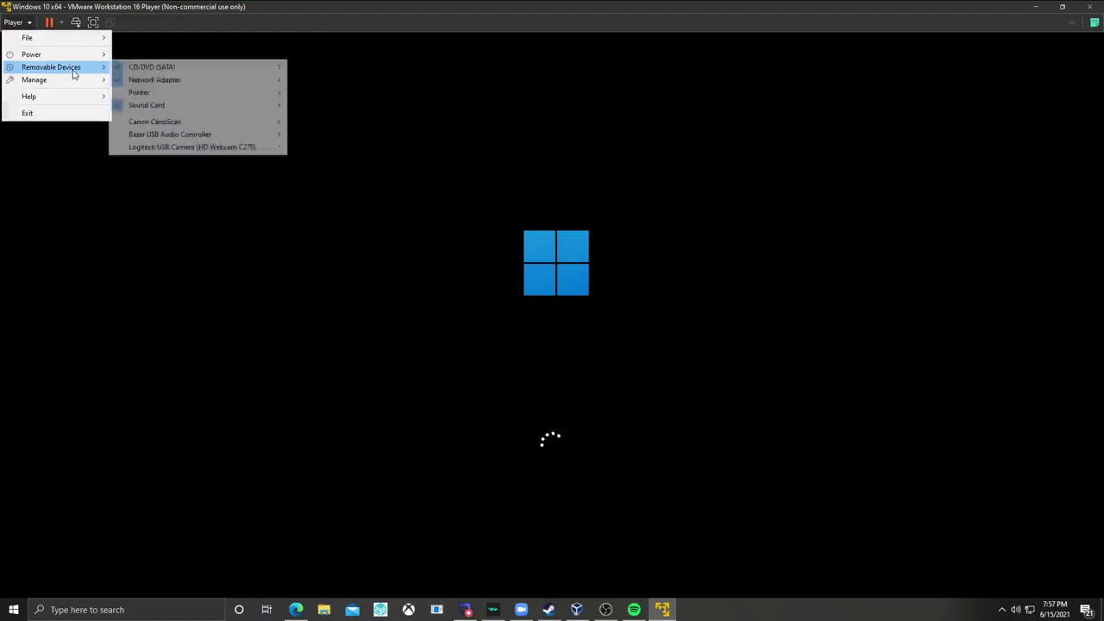
{"action": "mouse_move", "coordinate": [151, 68]}
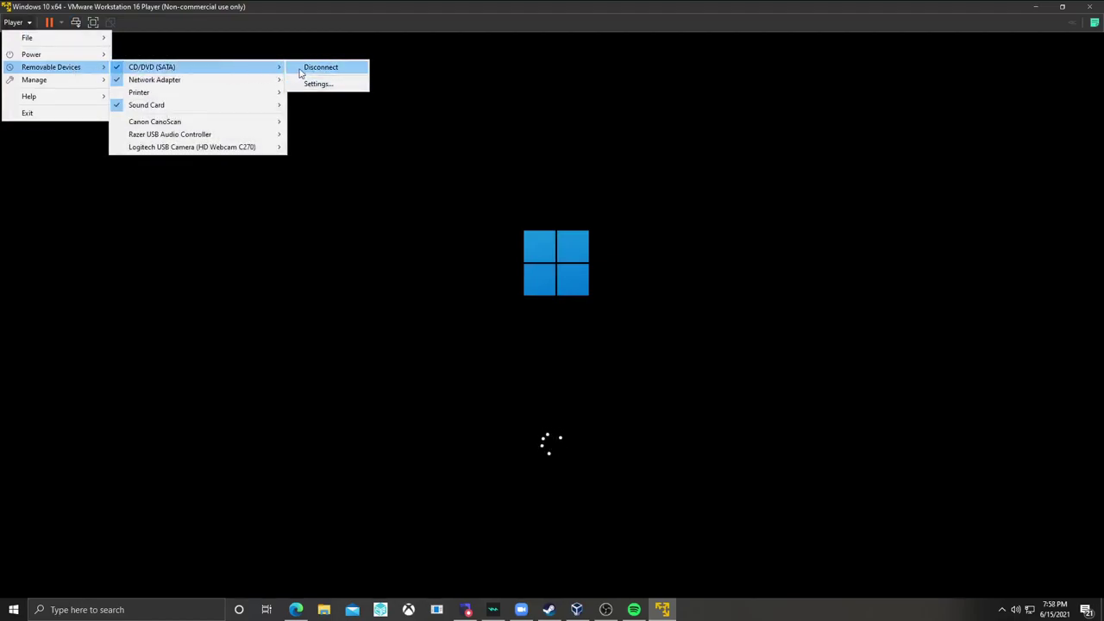
{"action": "left_click", "coordinate": [320, 67]}
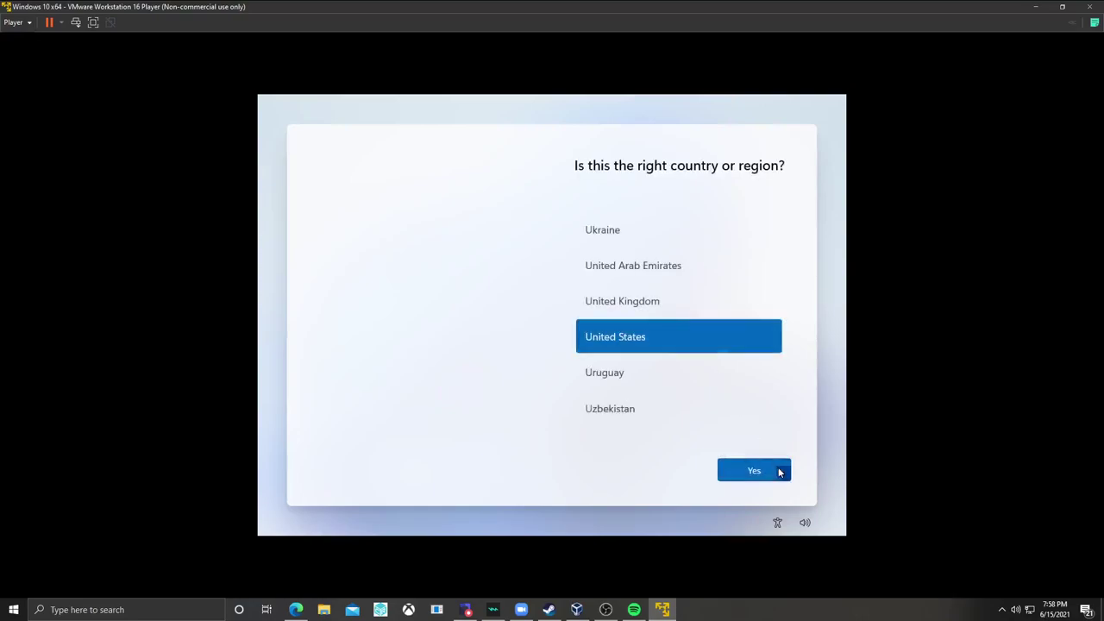
Step: Confirm United States and the US keyboard layout, skipping a second layout
{"action": "left_click", "coordinate": [754, 470]}
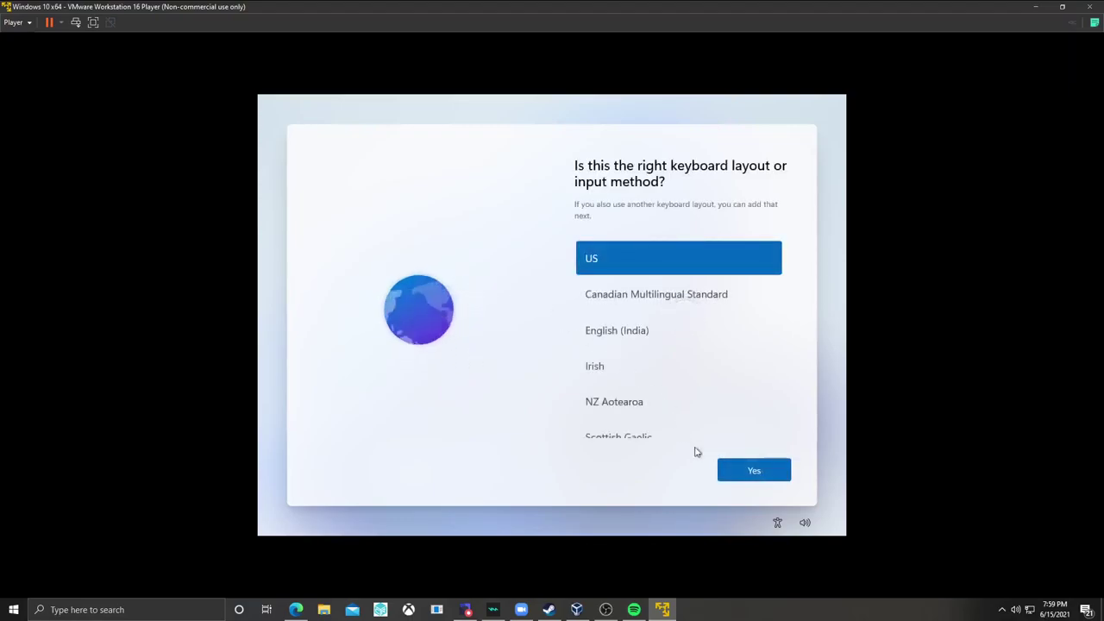
{"action": "left_click", "coordinate": [748, 468]}
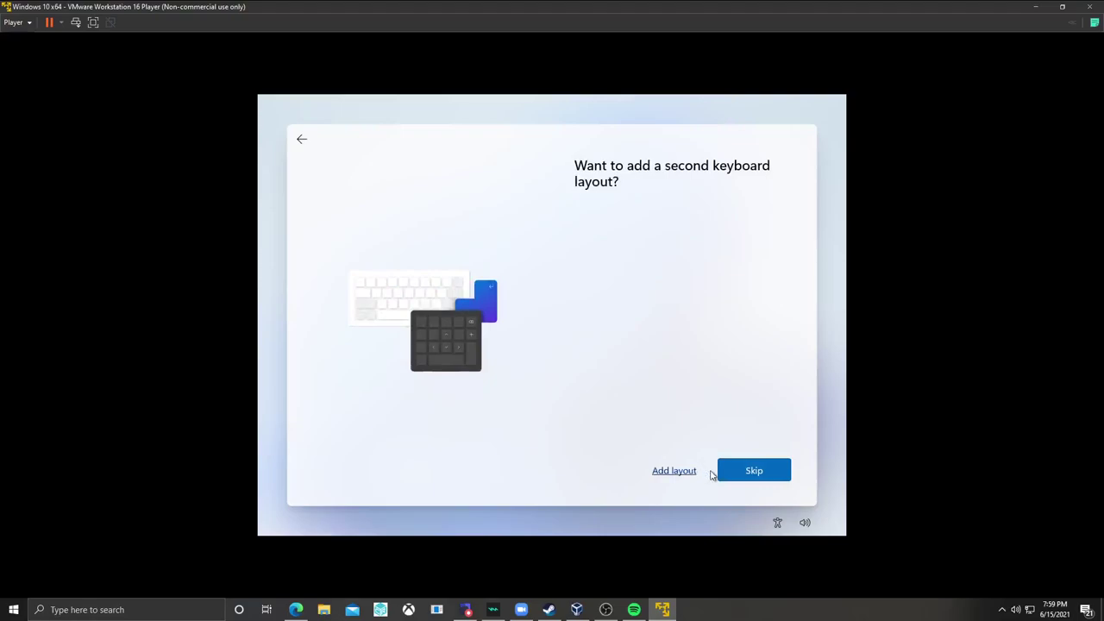
{"action": "left_click", "coordinate": [748, 470]}
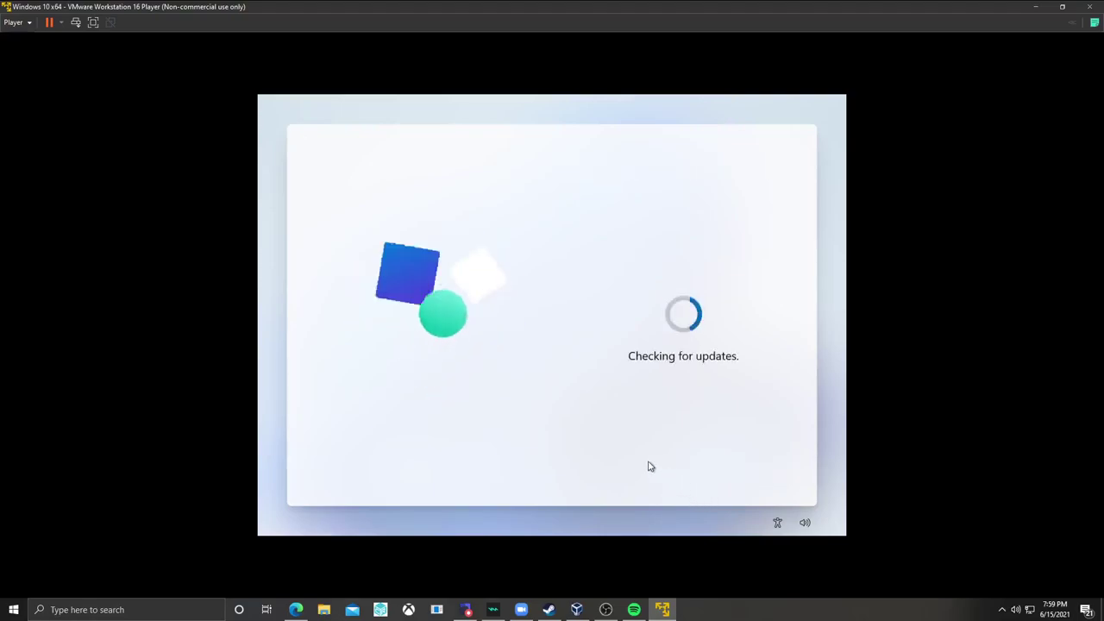
Step: Switch between host windows while setup checks for updates
{"action": "left_click", "coordinate": [468, 611]}
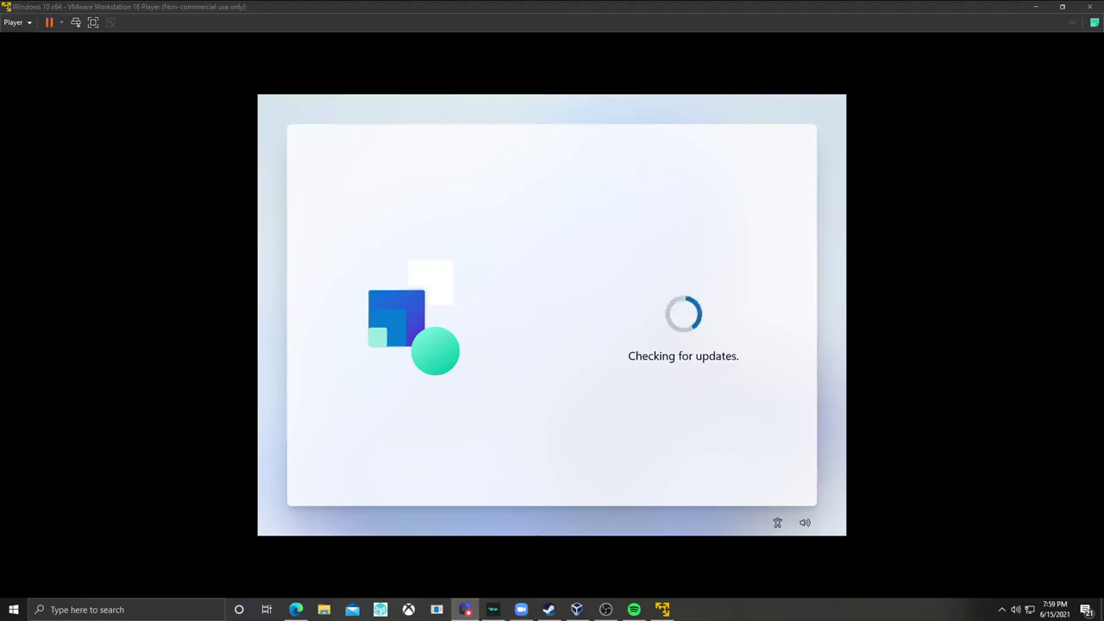
{"action": "key", "text": "alt+Tab"}
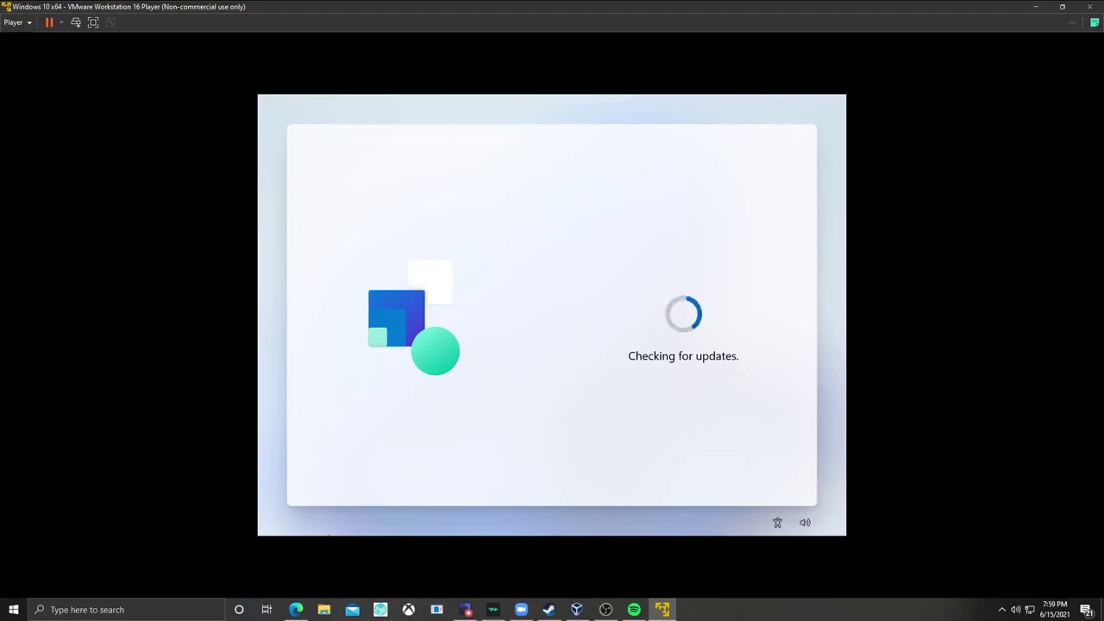
{"action": "key", "text": "alt+Tab"}
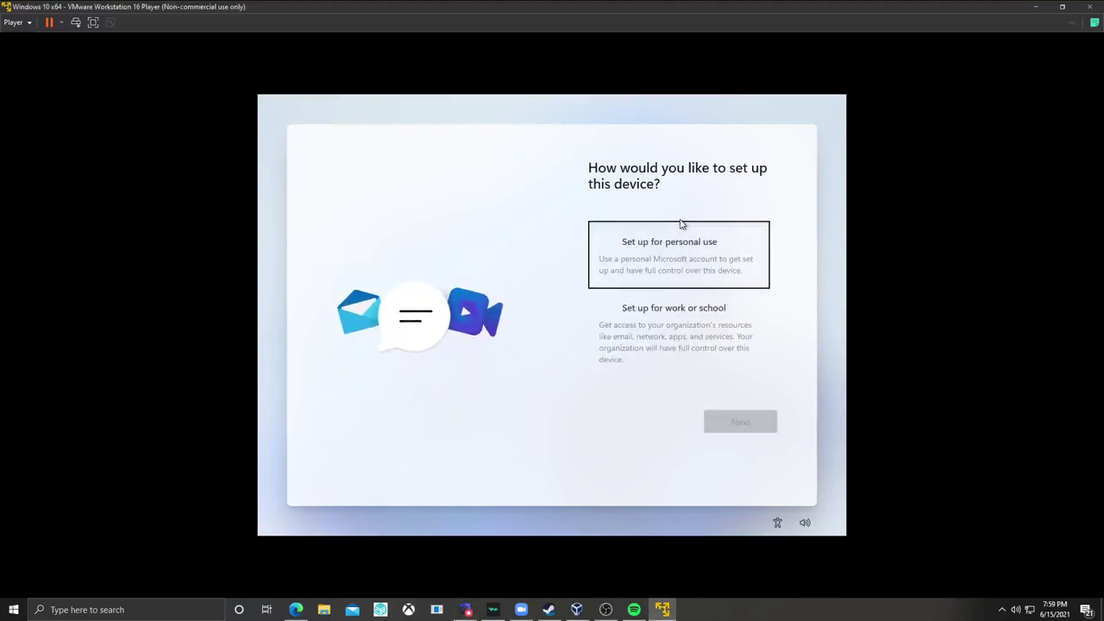
Step: Choose personal use and continue with an offline, limited-experience local account
{"action": "left_click", "coordinate": [678, 254]}
{"action": "left_click", "coordinate": [740, 422]}
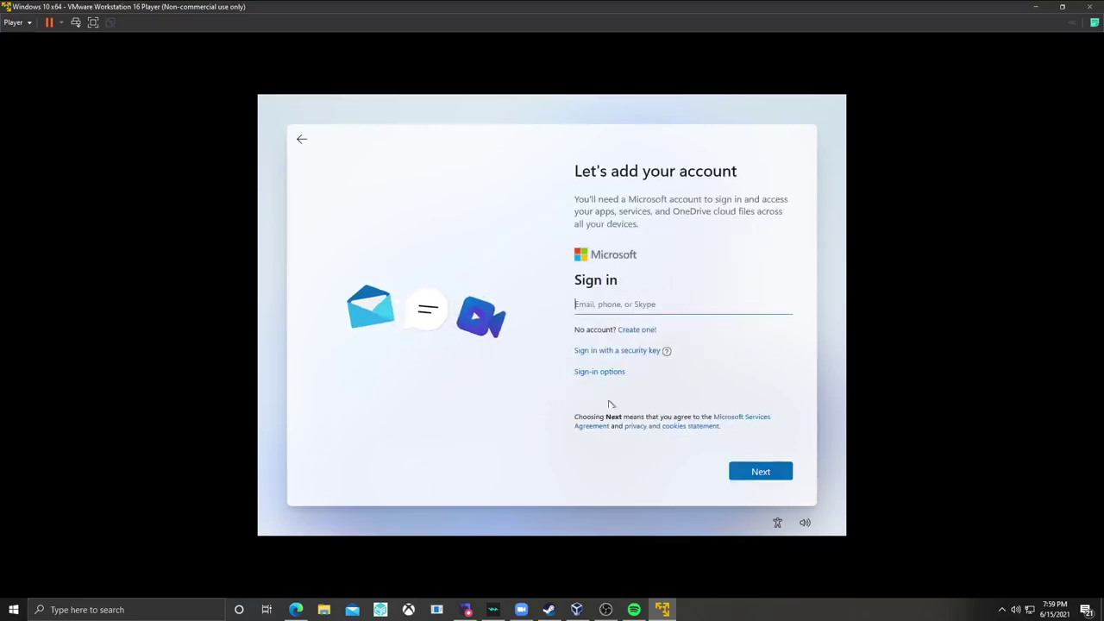
{"action": "left_click", "coordinate": [604, 372]}
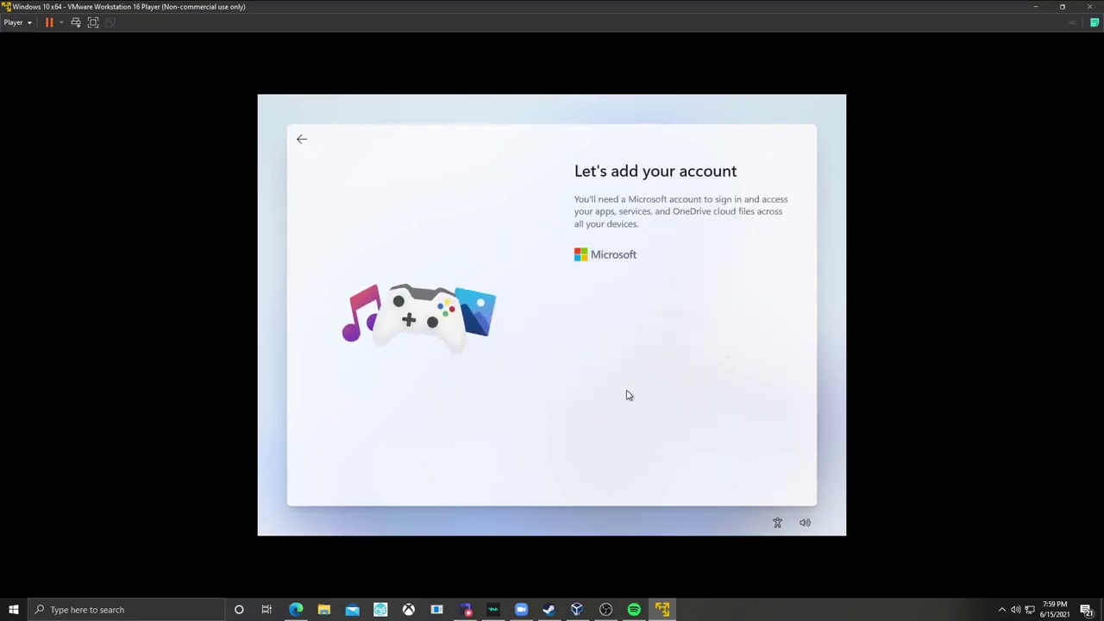
{"action": "left_click", "coordinate": [643, 362]}
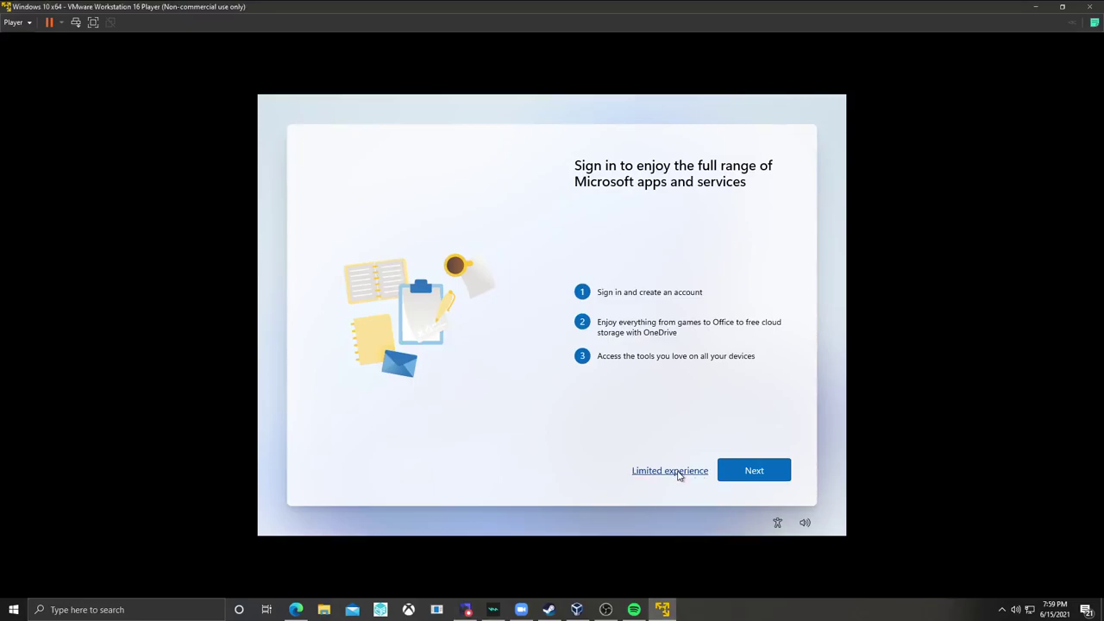
{"action": "left_click", "coordinate": [671, 471]}
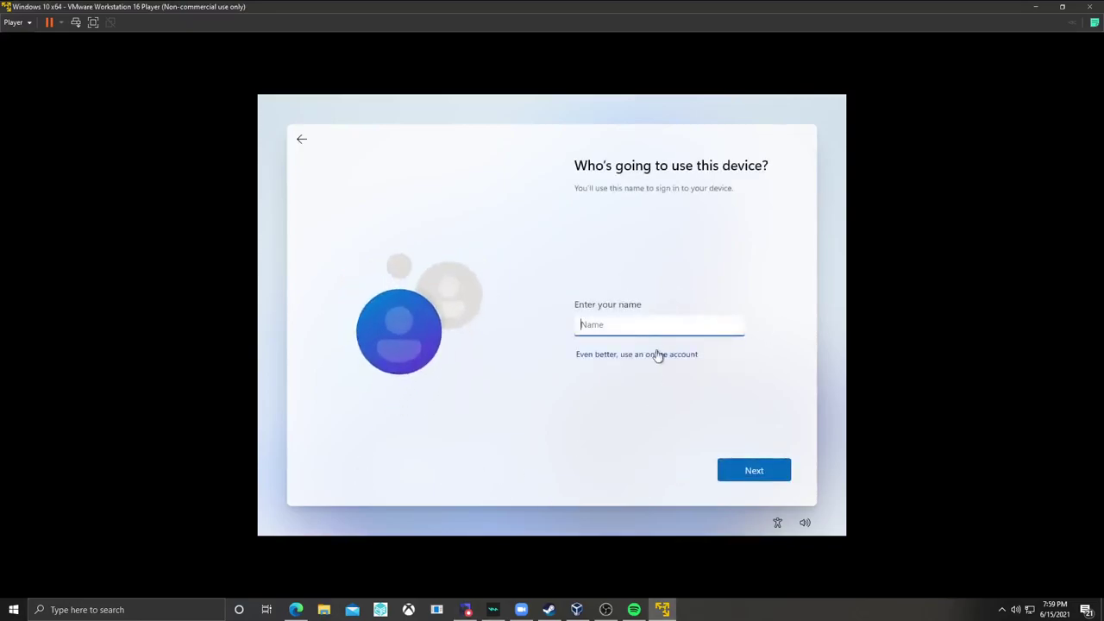
{"action": "type", "text": "Skeeterbrain"}
Step: Enter the account name, then set and confirm its password
{"action": "key", "text": "Return"}
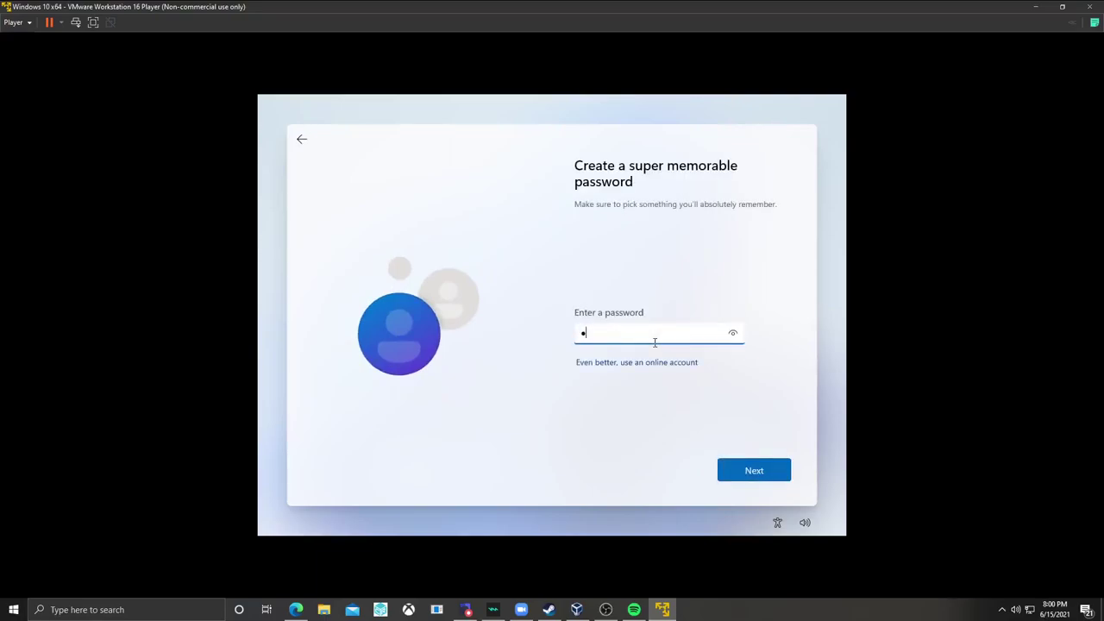
{"action": "type", "text": "*****"}
{"action": "key", "text": "Return"}
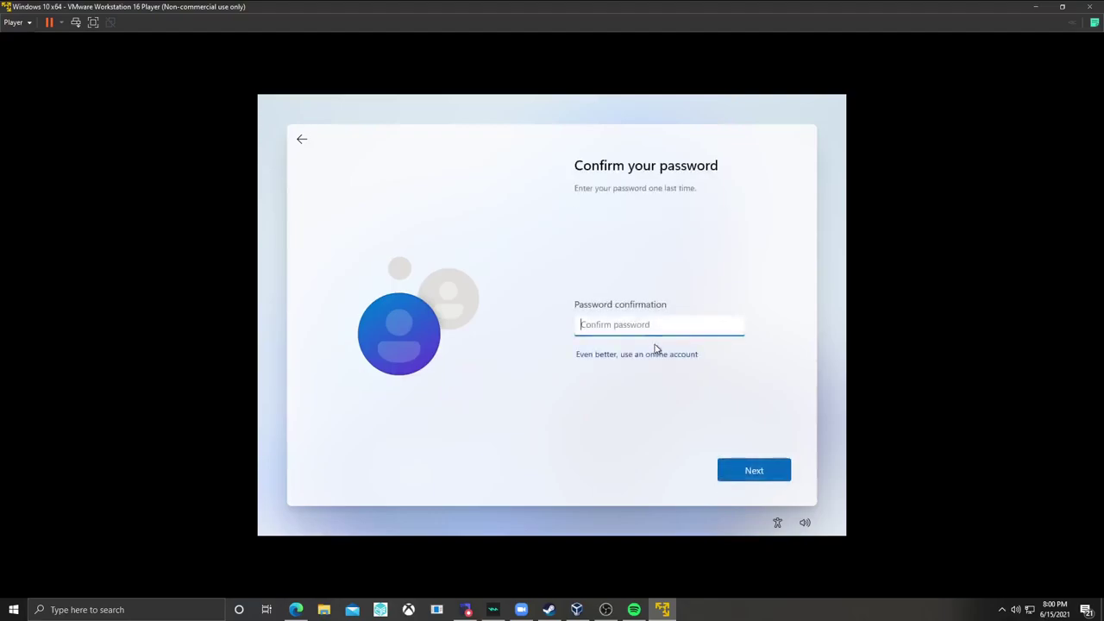
{"action": "type", "text": "**"}
{"action": "key", "text": "Return"}
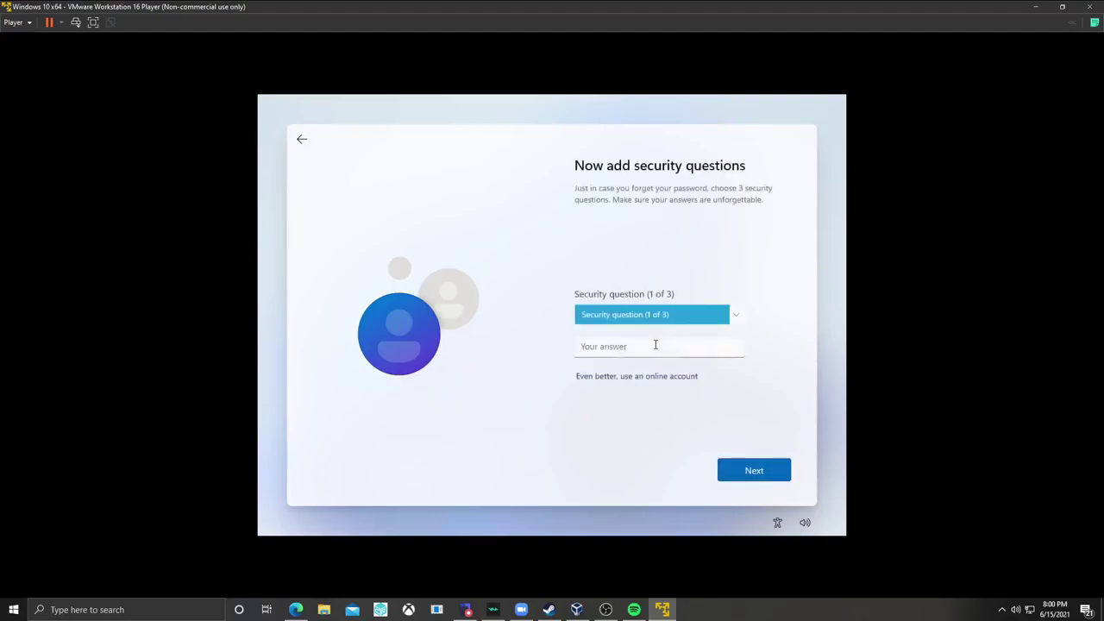
Step: Answer three security questions: first pet's name, birth city and childhood nickname
{"action": "left_click", "coordinate": [697, 315]}
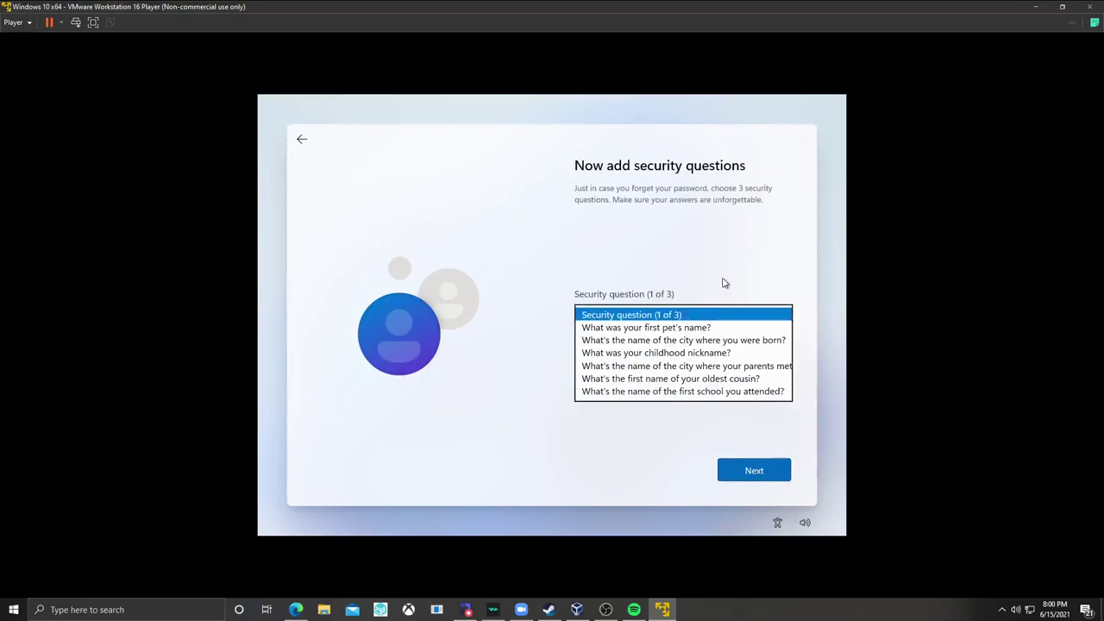
{"action": "left_click", "coordinate": [681, 327]}
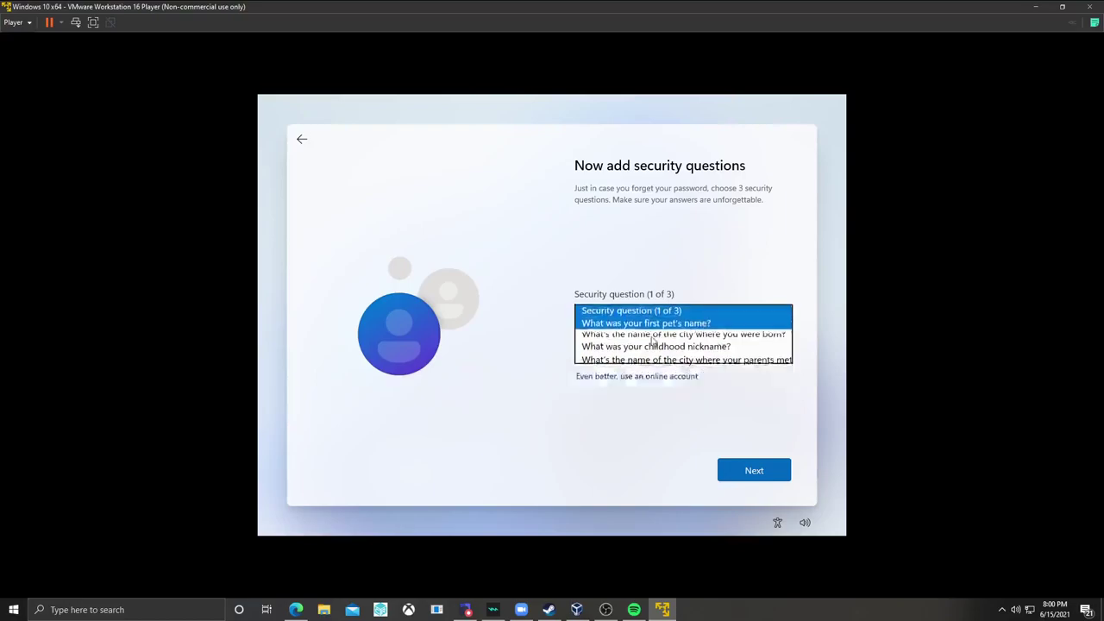
{"action": "left_click", "coordinate": [630, 348]}
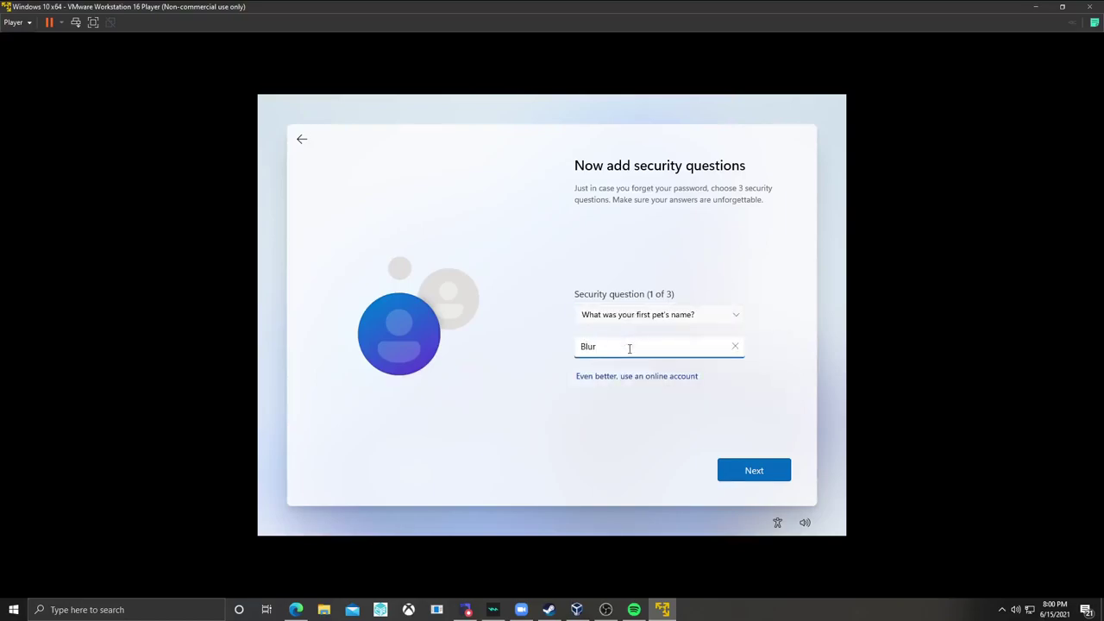
{"action": "key", "text": "Return"}
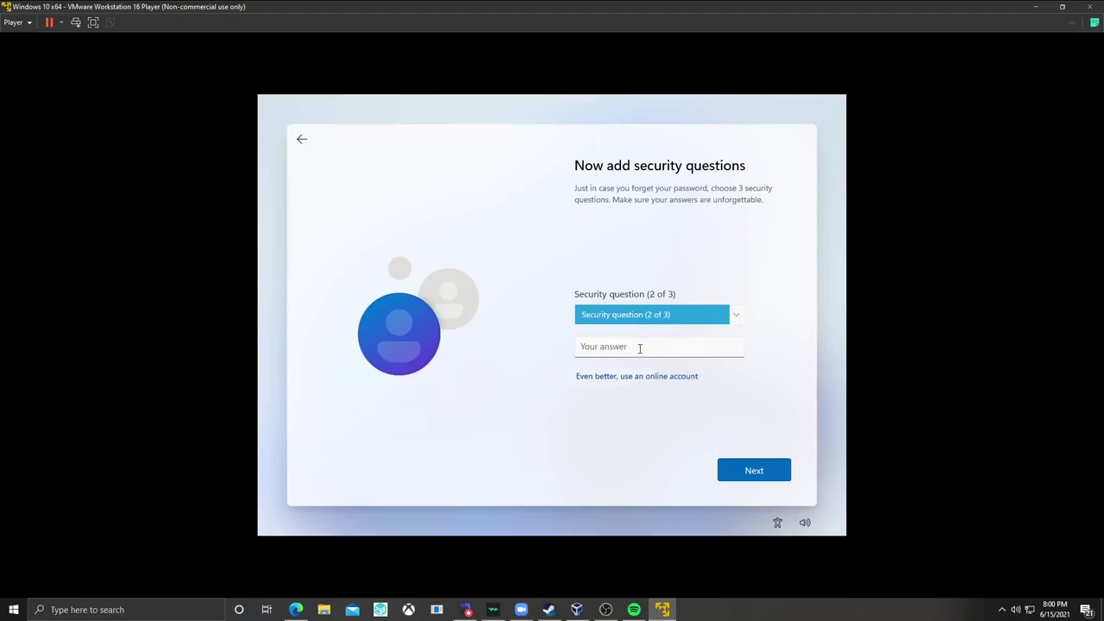
{"action": "left_click", "coordinate": [661, 315]}
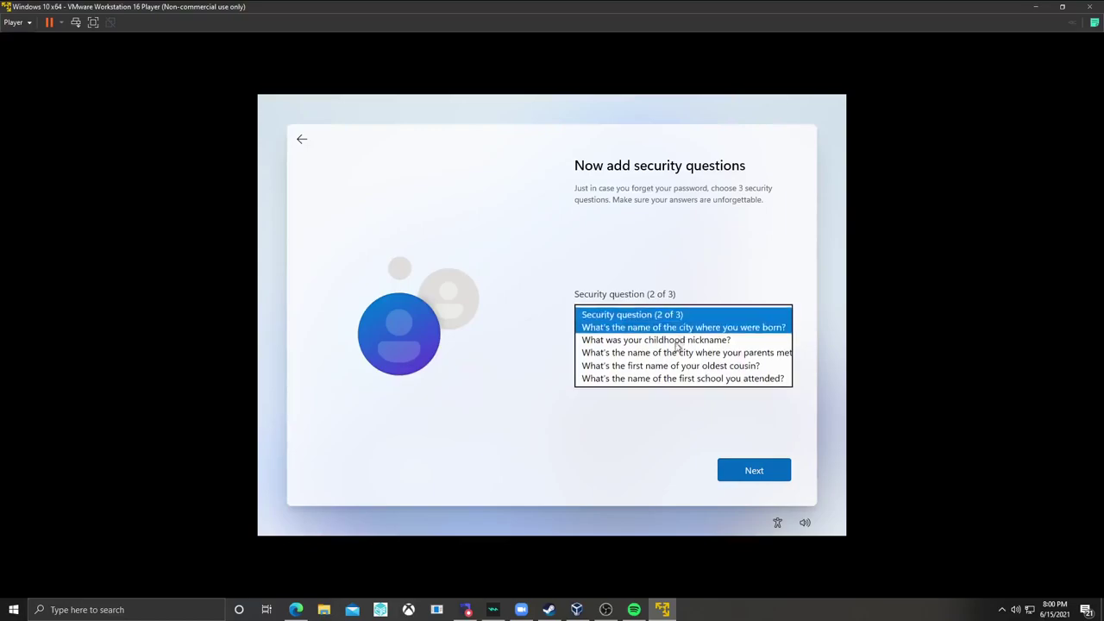
{"action": "left_click", "coordinate": [680, 328]}
{"action": "left_click", "coordinate": [665, 355]}
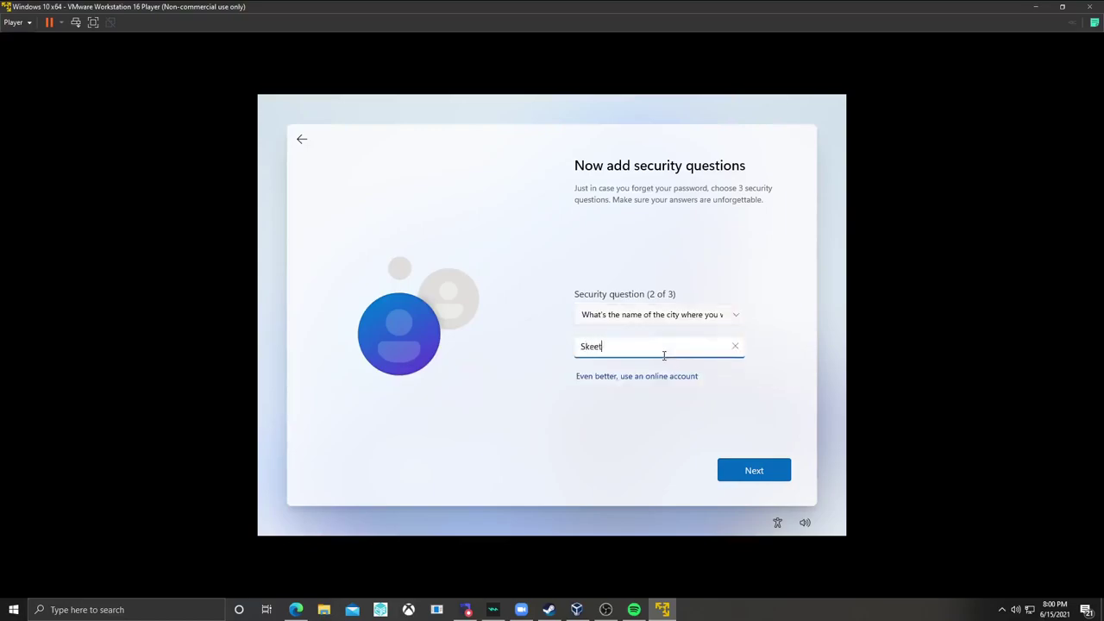
{"action": "key", "text": "Return"}
{"action": "left_click", "coordinate": [680, 314]}
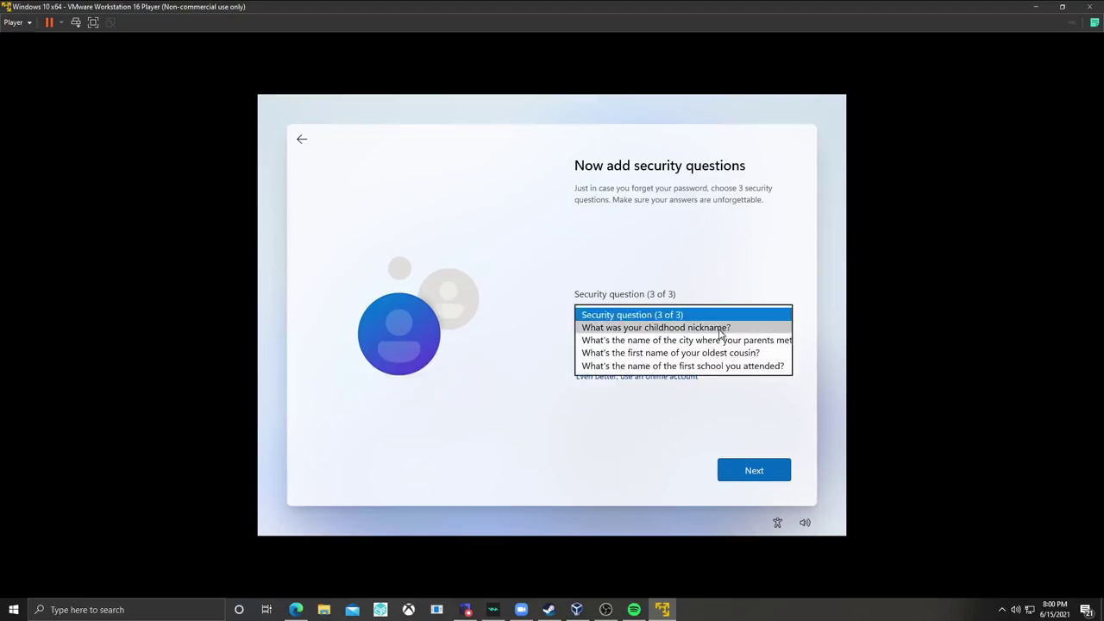
{"action": "left_click", "coordinate": [655, 327]}
{"action": "left_click", "coordinate": [623, 347]}
{"action": "key", "text": "Return"}
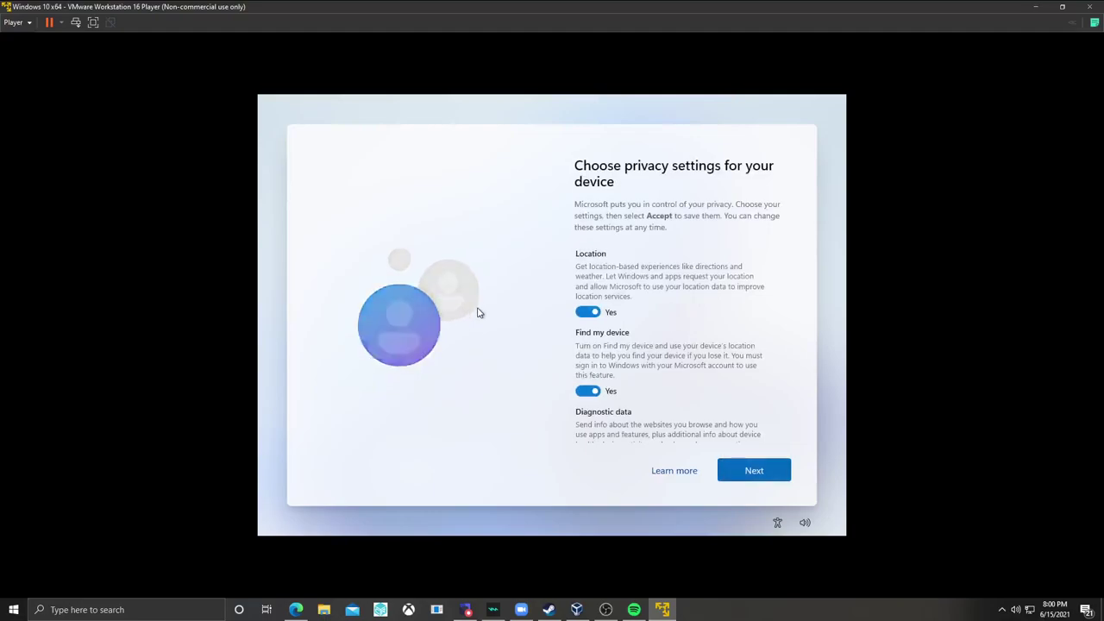
Step: Switch off location, device finding, diagnostics, inking, tailored experiences and advertising ID, then accept
{"action": "left_click", "coordinate": [588, 312]}
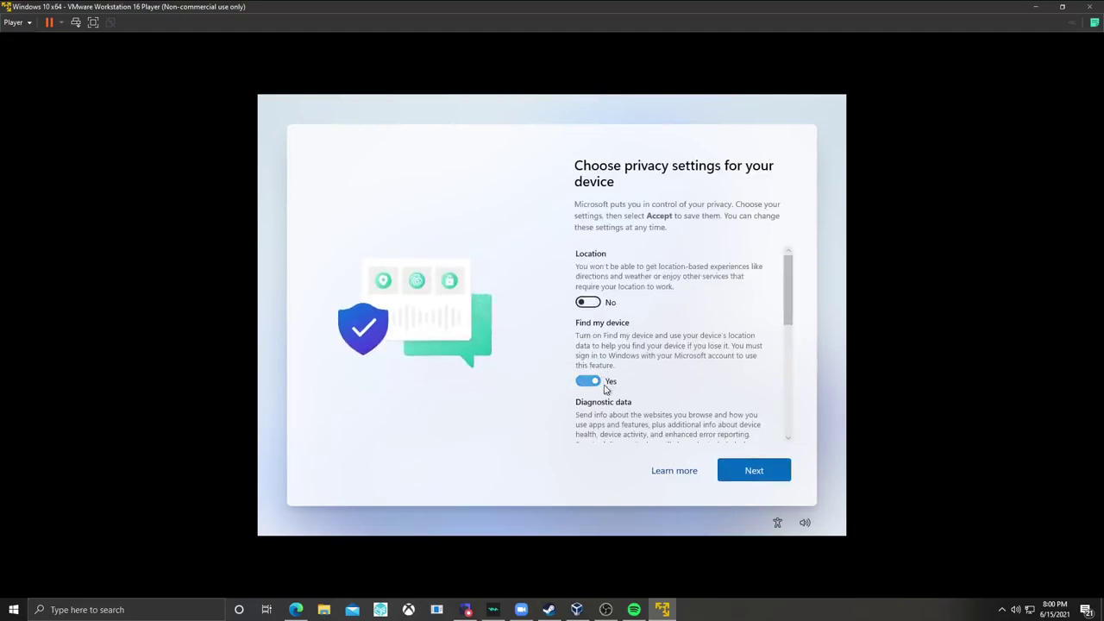
{"action": "left_click", "coordinate": [589, 380]}
{"action": "scroll", "coordinate": [602, 345], "scroll_direction": "down", "scroll_amount": 2}
{"action": "scroll", "coordinate": [602, 302], "scroll_direction": "down", "scroll_amount": 2}
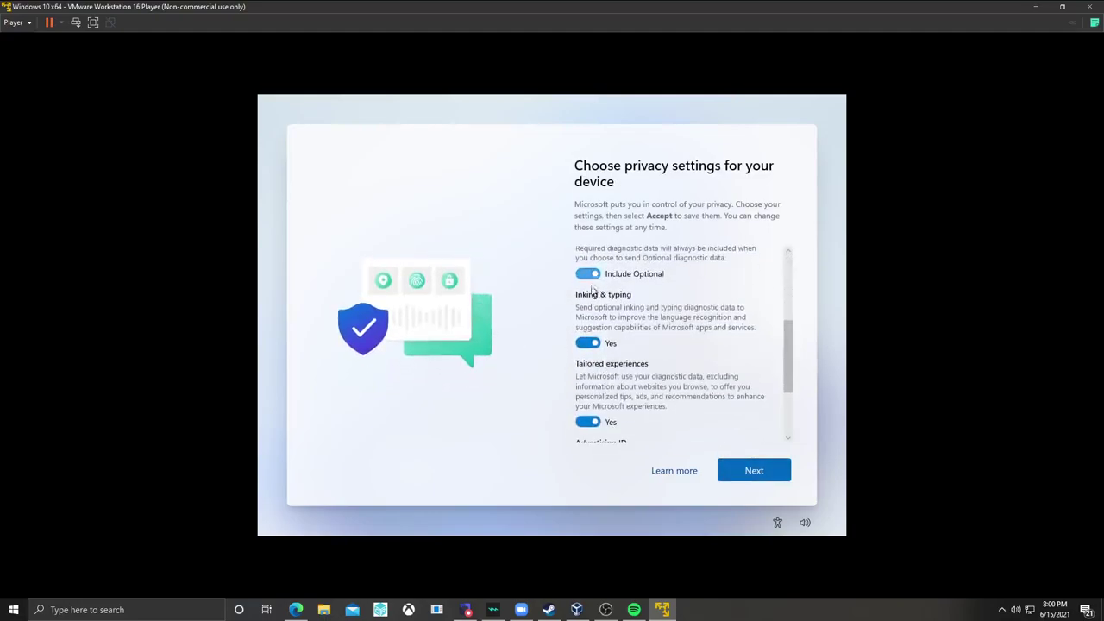
{"action": "left_click", "coordinate": [588, 274]}
{"action": "left_click", "coordinate": [588, 343]}
{"action": "left_click", "coordinate": [588, 422]}
{"action": "scroll", "coordinate": [602, 388], "scroll_direction": "down", "scroll_amount": 2}
{"action": "left_click", "coordinate": [588, 381]}
{"action": "left_click", "coordinate": [754, 470]}
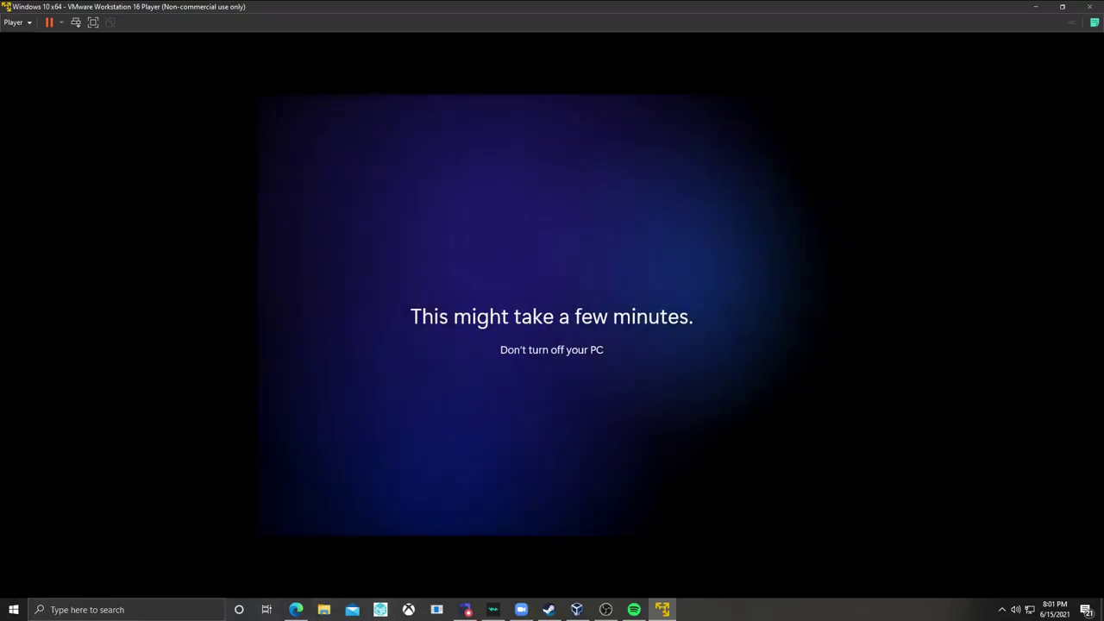
Step: Switch host windows while Windows 11 finishes setup
{"action": "key", "text": "alt+Tab"}
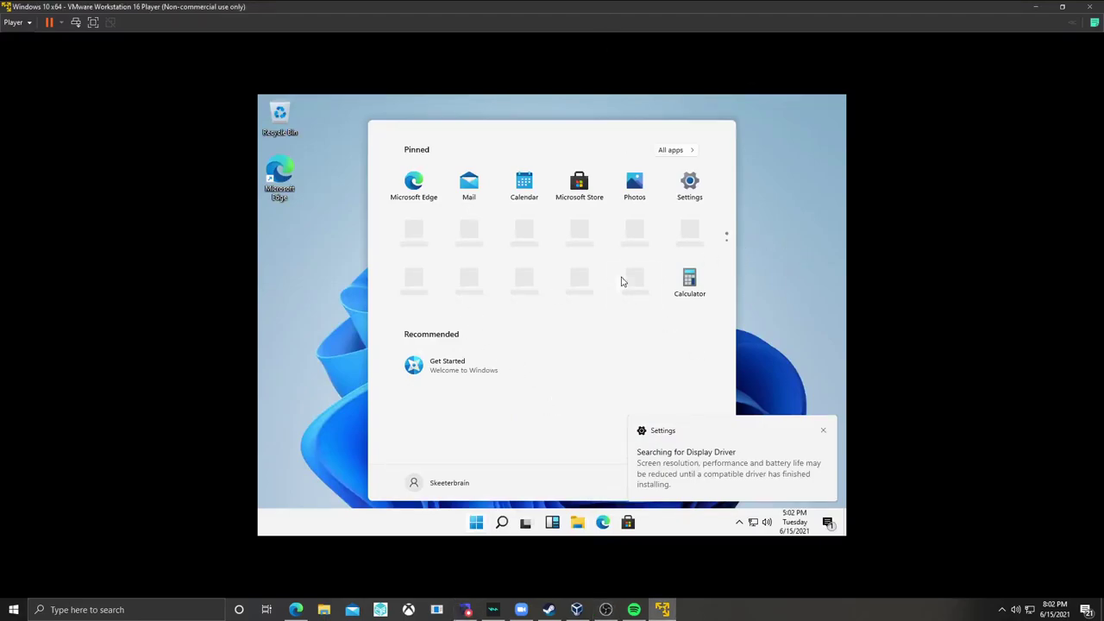
Step: Open the 'Searching for Display Driver' notification from the notification panel to reach Windows Update
{"action": "left_click", "coordinate": [777, 380]}
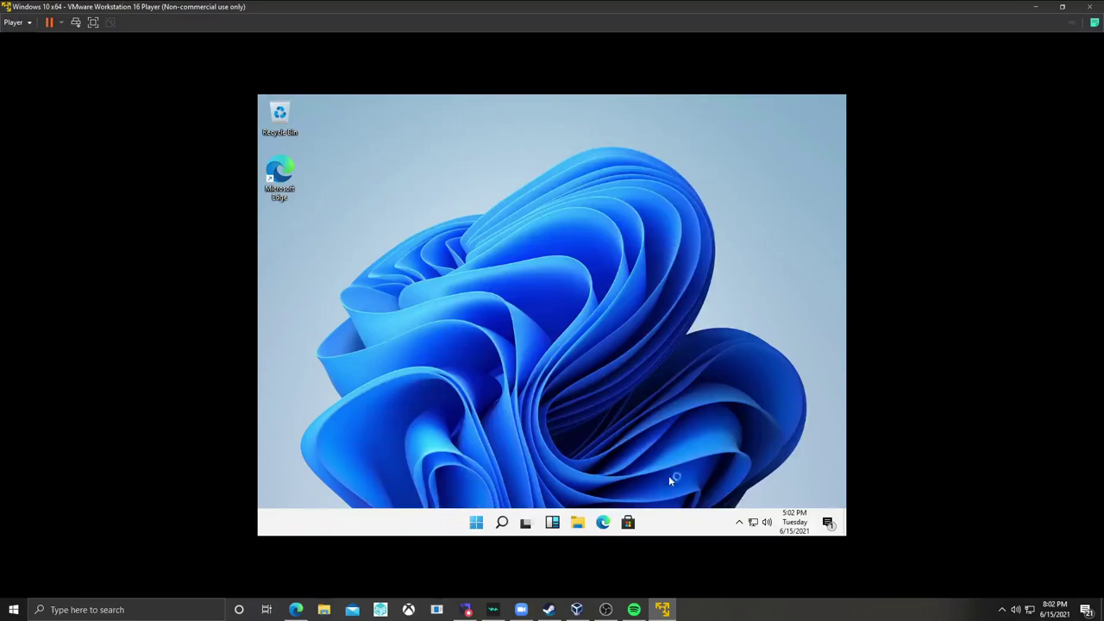
{"action": "right_click", "coordinate": [383, 248]}
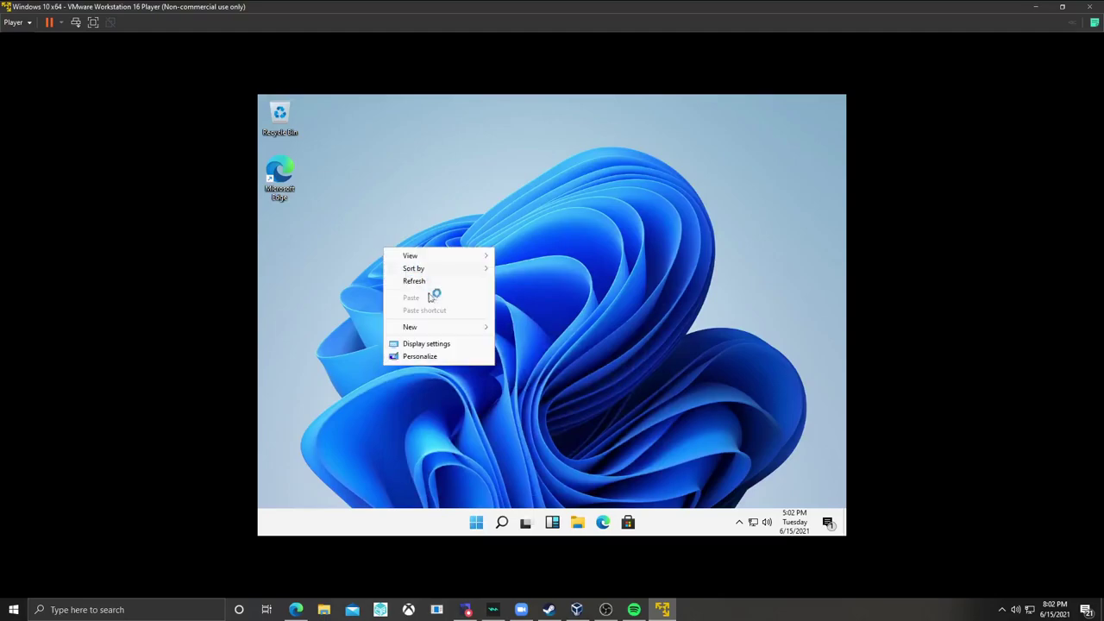
{"action": "left_click", "coordinate": [564, 361]}
{"action": "left_click", "coordinate": [739, 523]}
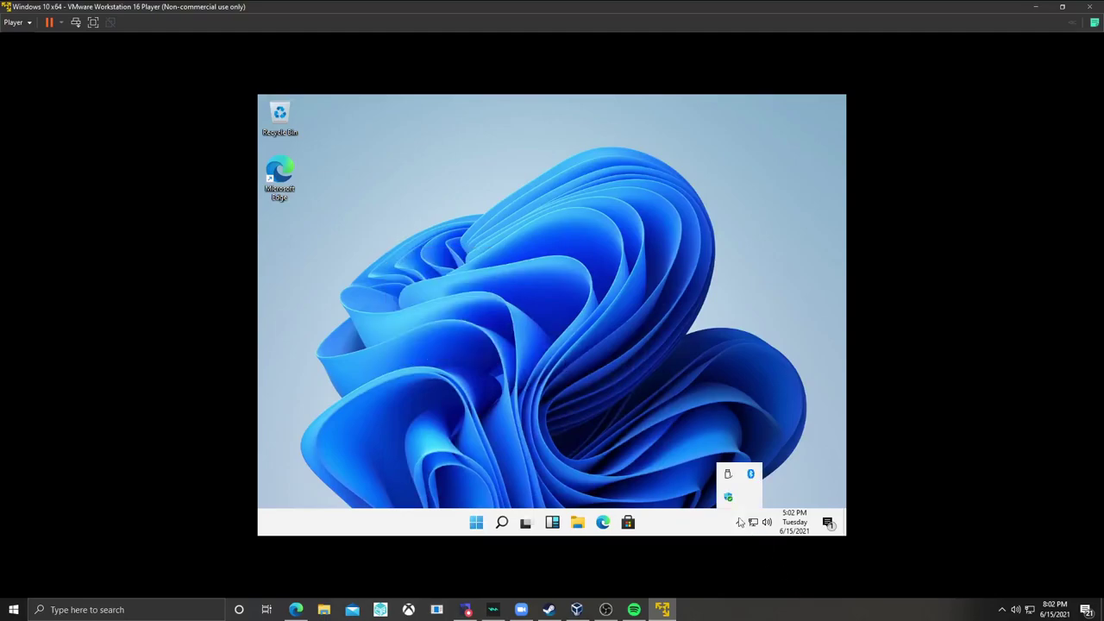
{"action": "left_click", "coordinate": [824, 522]}
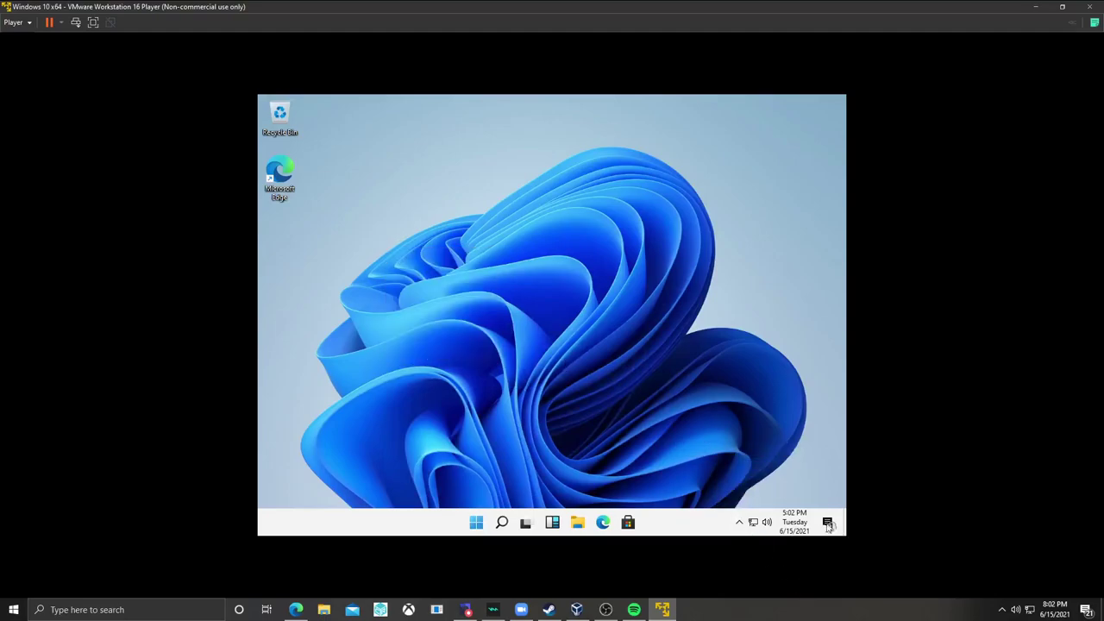
{"action": "left_click", "coordinate": [828, 522]}
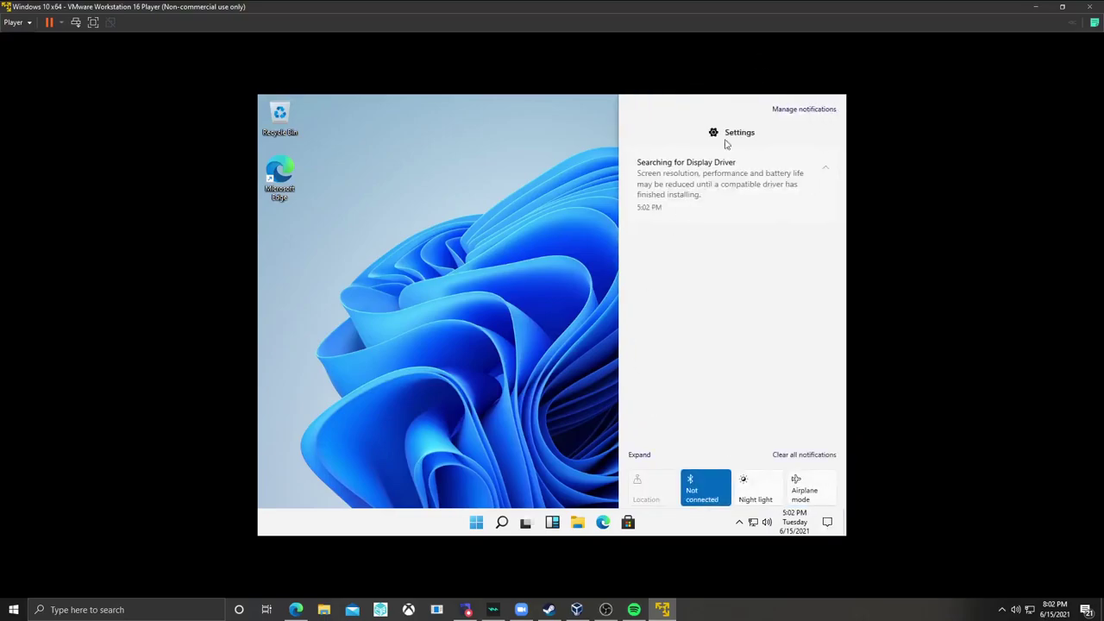
{"action": "left_click", "coordinate": [716, 168]}
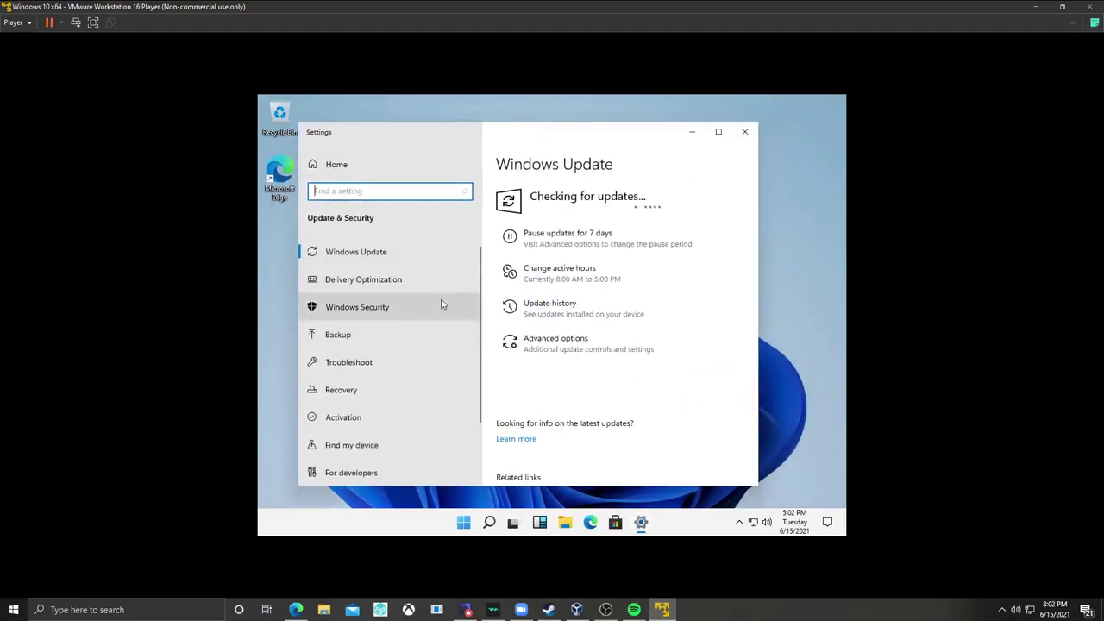
{"action": "scroll", "coordinate": [530, 314], "scroll_direction": "down", "scroll_amount": 2}
{"action": "scroll", "coordinate": [403, 351], "scroll_direction": "down", "scroll_amount": 2}
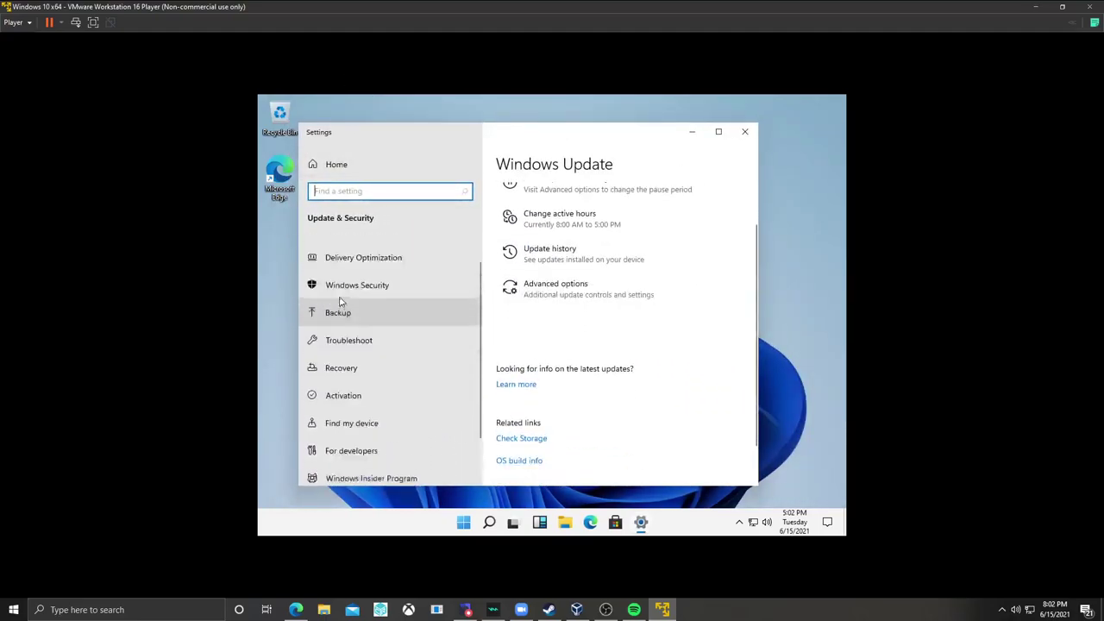
Step: Pick a new resolution in System > Display, then close Settings and launch Edge
{"action": "left_click", "coordinate": [336, 164]}
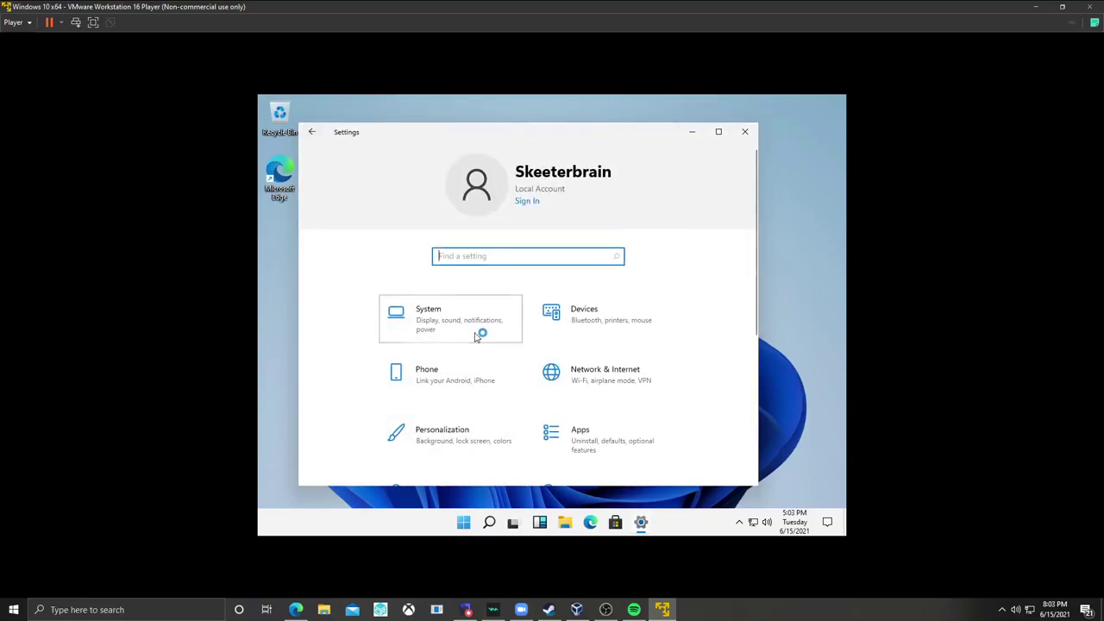
{"action": "left_click", "coordinate": [475, 336]}
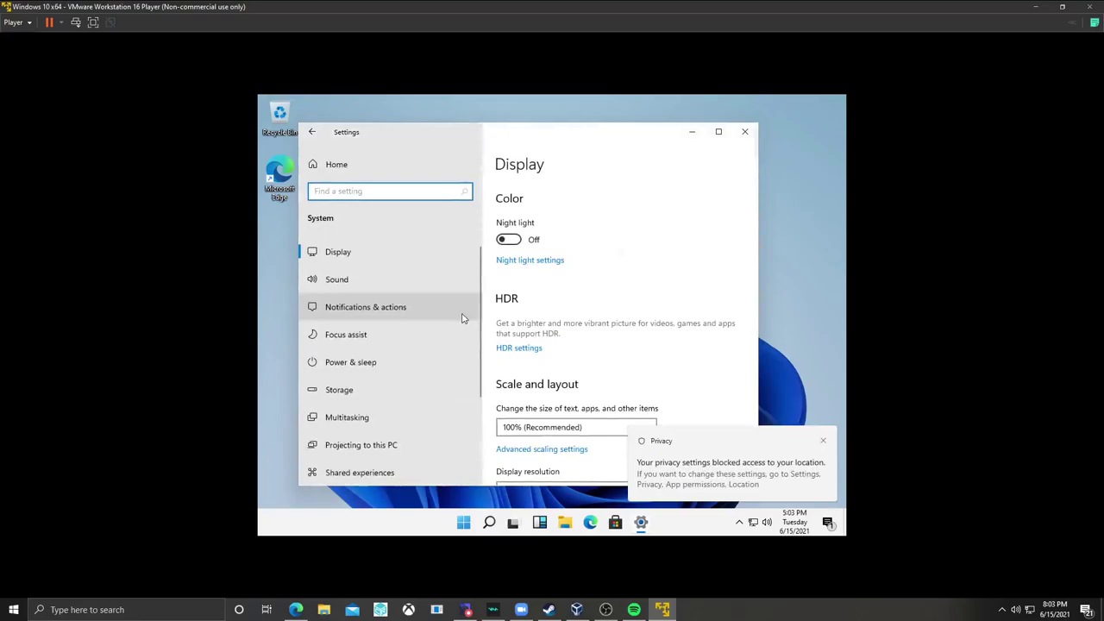
{"action": "scroll", "coordinate": [535, 336], "scroll_direction": "down", "scroll_amount": 2}
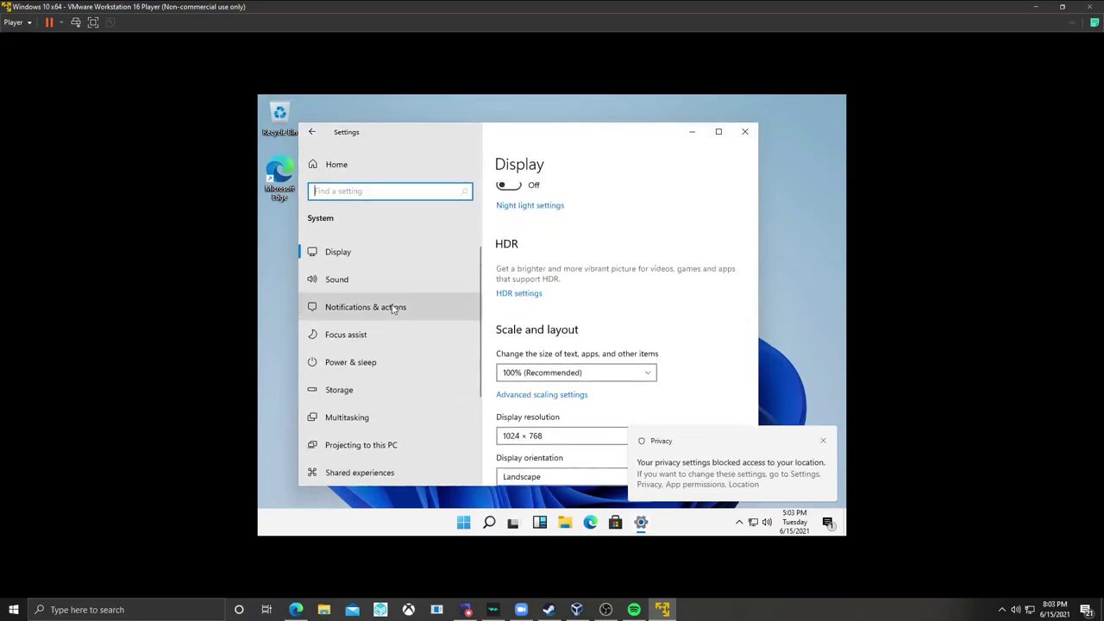
{"action": "scroll", "coordinate": [554, 373], "scroll_direction": "down", "scroll_amount": 3}
{"action": "left_click", "coordinate": [544, 326]}
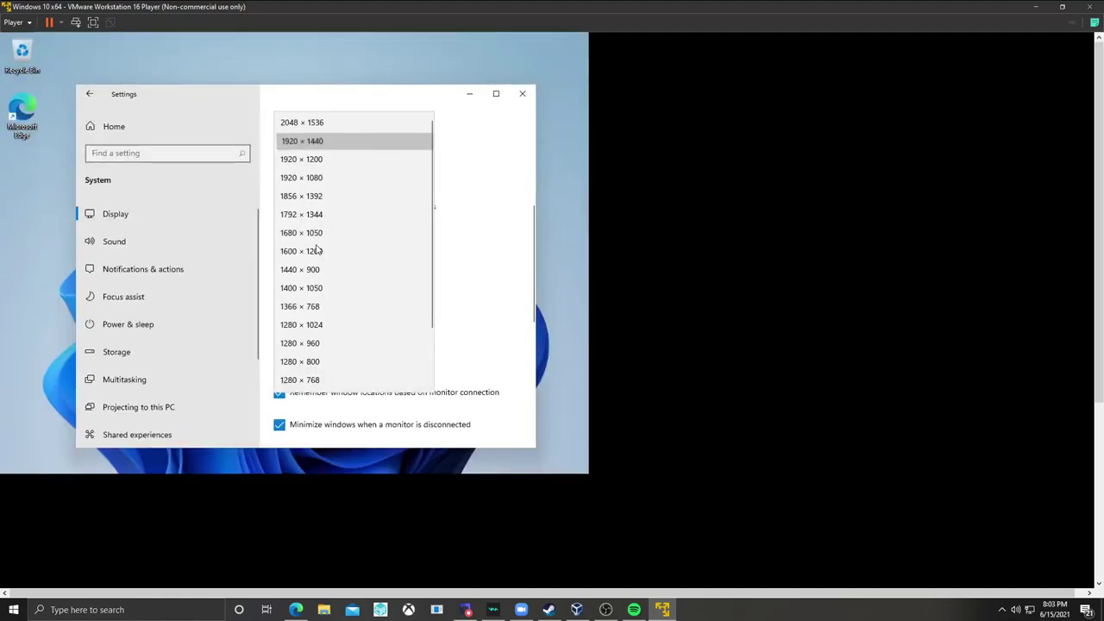
{"action": "left_click", "coordinate": [342, 179]}
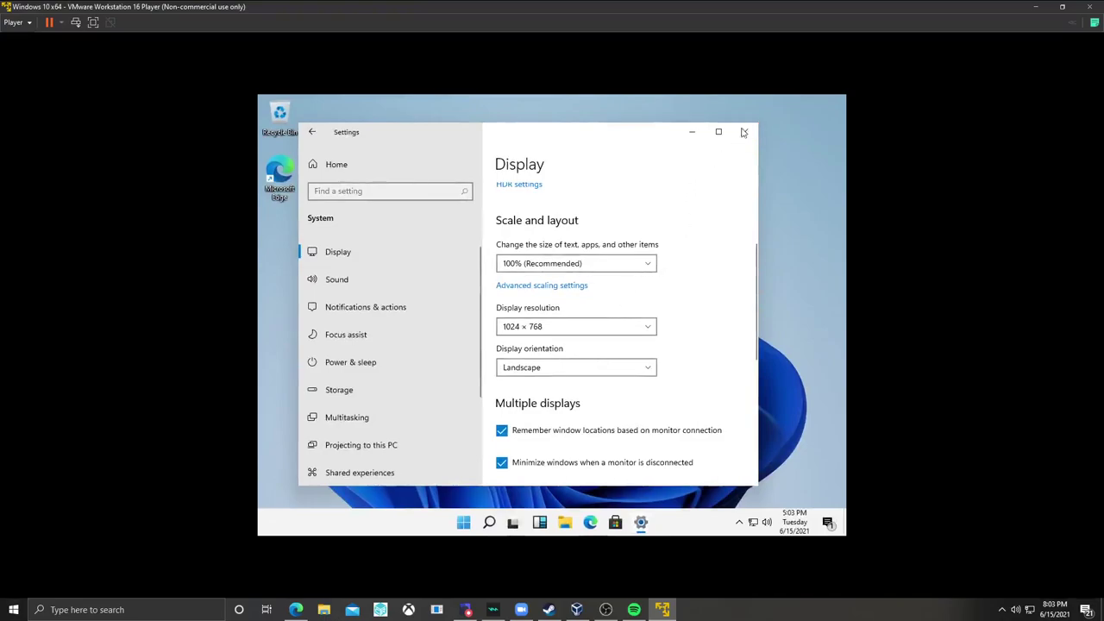
{"action": "left_click", "coordinate": [746, 131]}
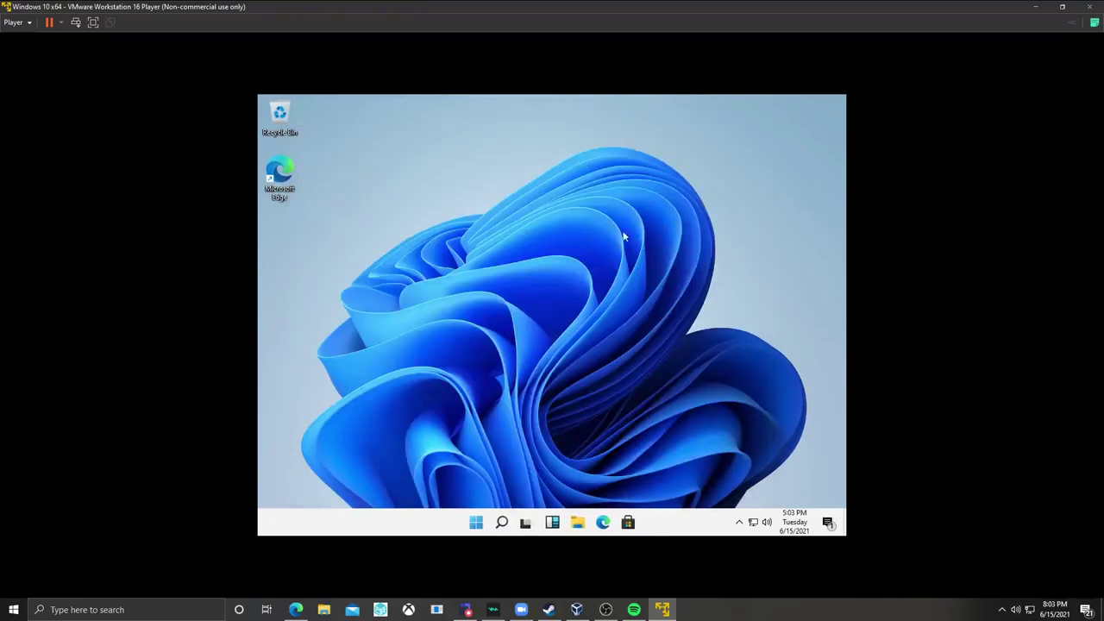
{"action": "left_click", "coordinate": [280, 177]}
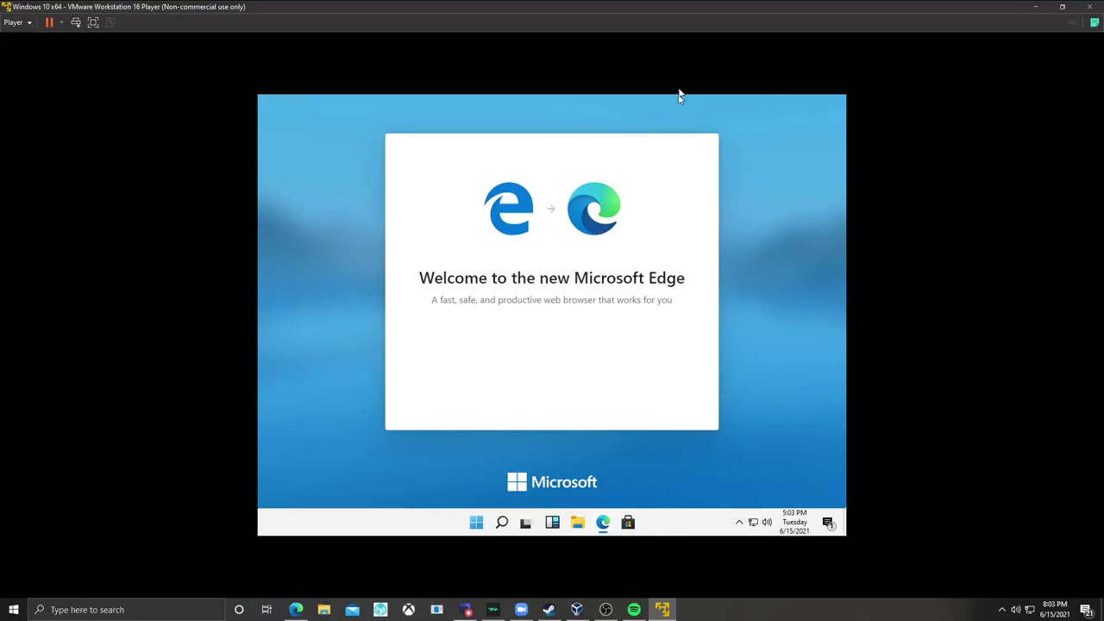
Step: Complete Edge's first-run setup, confirm the new-tab layout and continue without signing in
{"action": "left_click_drag", "start_coordinate": [558, 300], "coordinate": [562, 383]}
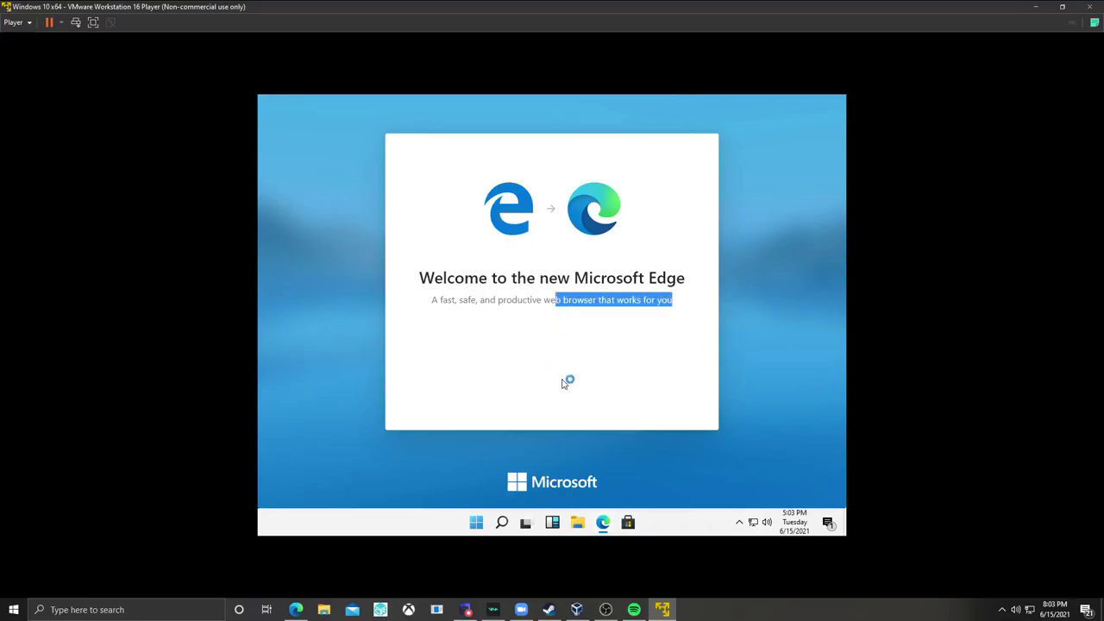
{"action": "left_click", "coordinate": [651, 347]}
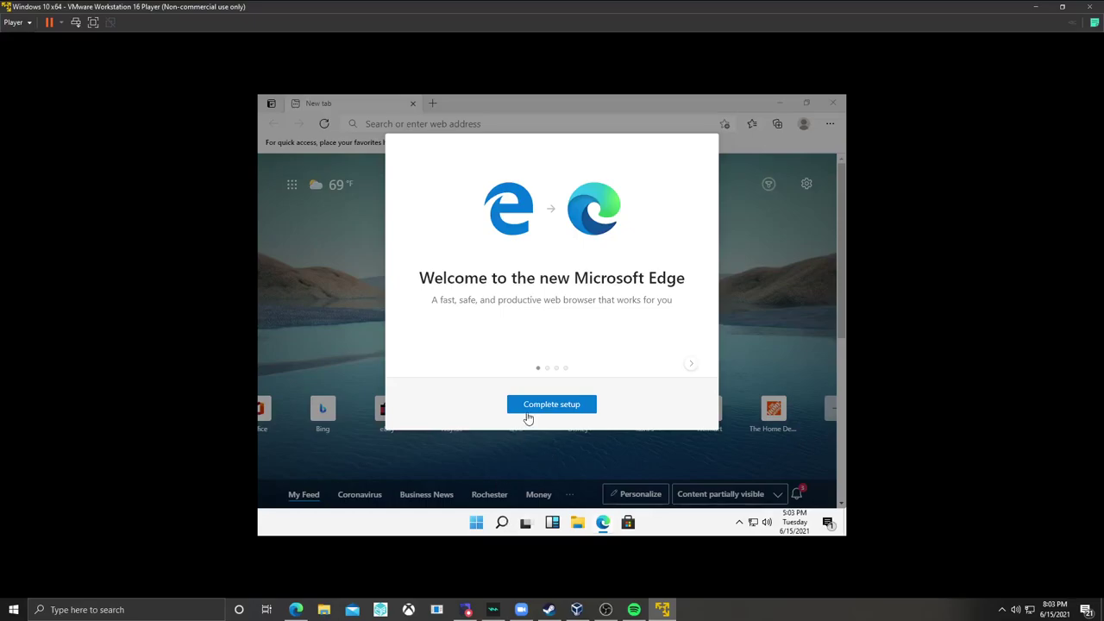
{"action": "left_click", "coordinate": [522, 404]}
{"action": "left_click", "coordinate": [663, 412]}
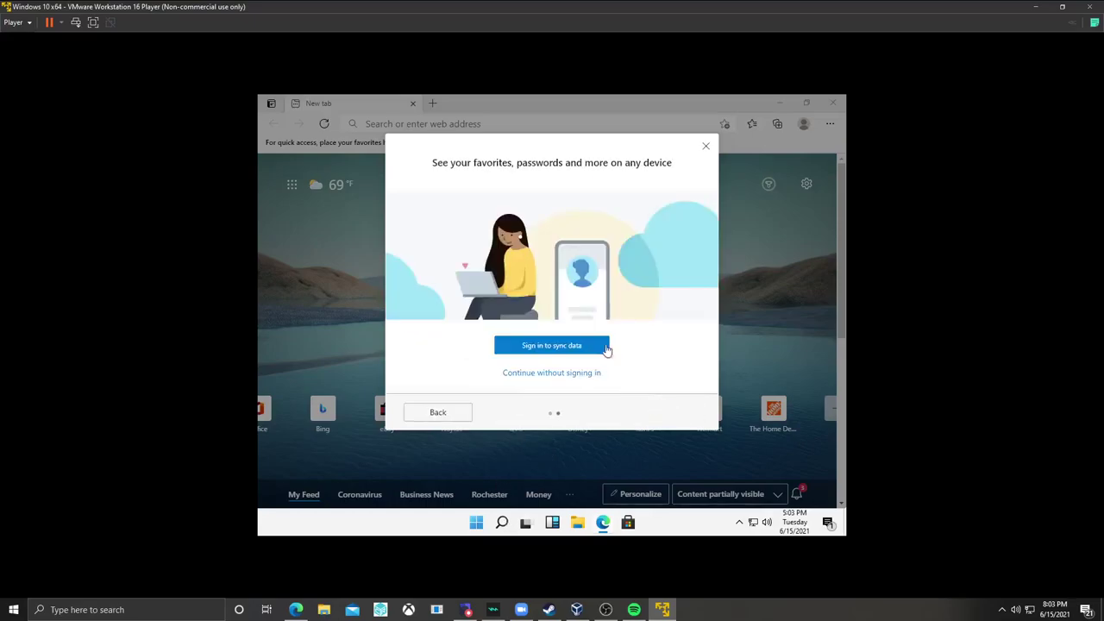
{"action": "left_click", "coordinate": [551, 372]}
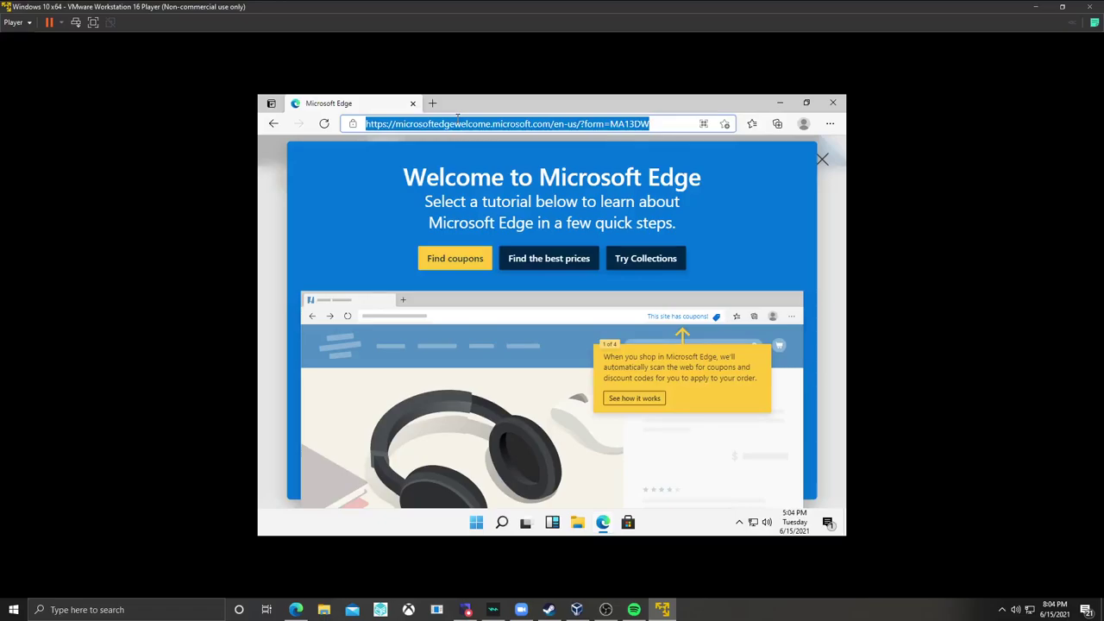
{"action": "type", "text": "gzdoom"}
Step: Search the web for gzdoom and download the GZDoom Windows 64-bit zip from zdoom.org
{"action": "key", "text": "Return"}
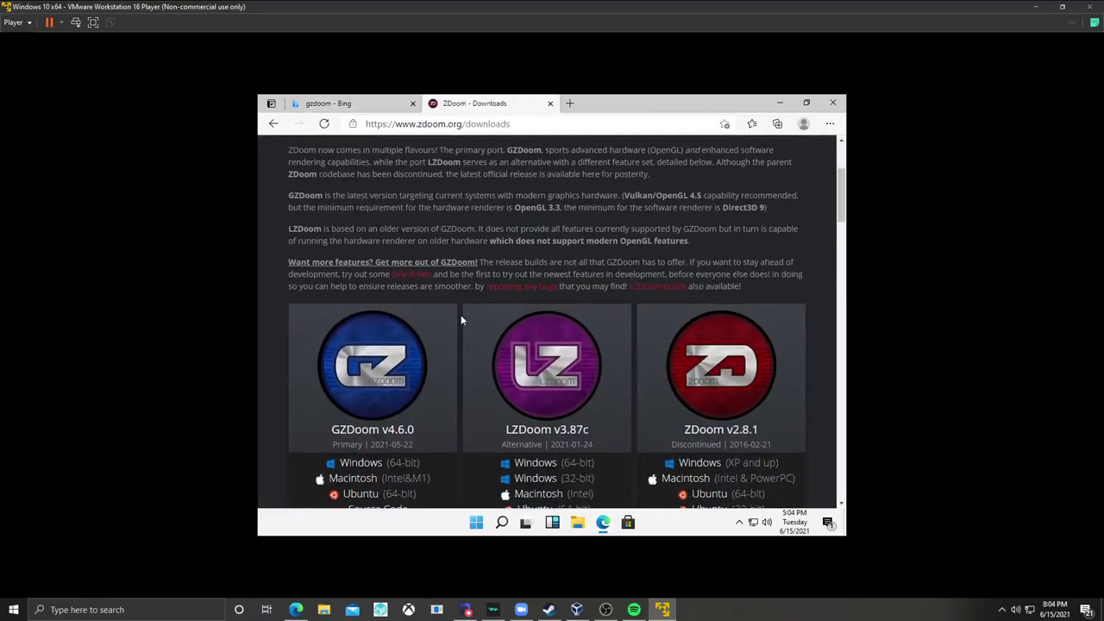
{"action": "scroll", "coordinate": [460, 315], "scroll_direction": "up", "scroll_amount": 1}
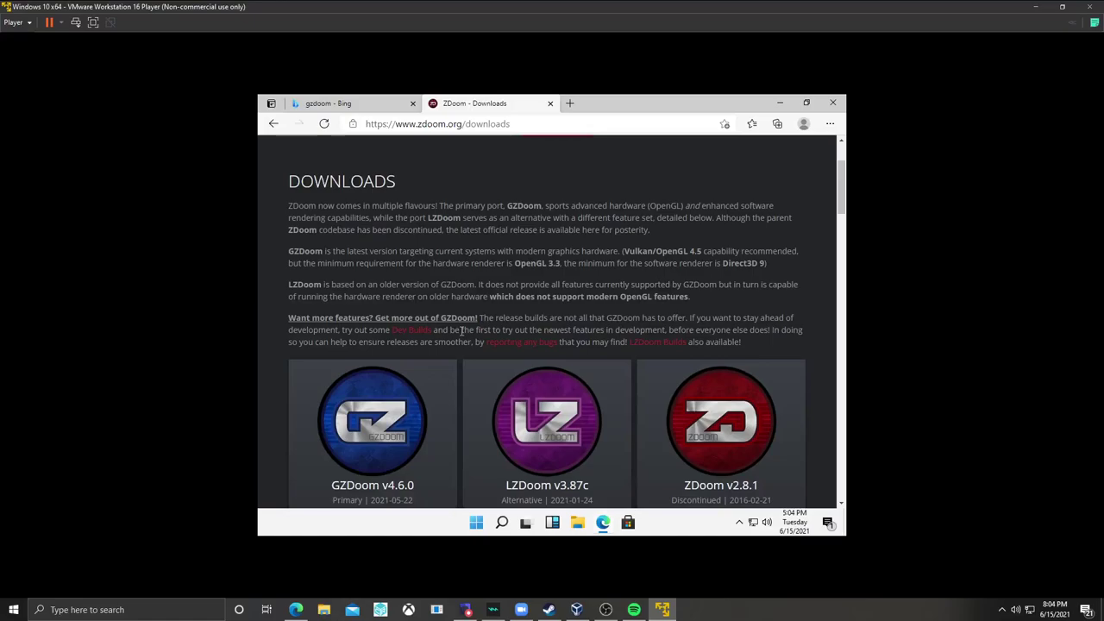
{"action": "left_click_drag", "start_coordinate": [594, 283], "coordinate": [643, 309]}
{"action": "left_click", "coordinate": [673, 316]}
{"action": "scroll", "coordinate": [656, 345], "scroll_direction": "down", "scroll_amount": 2}
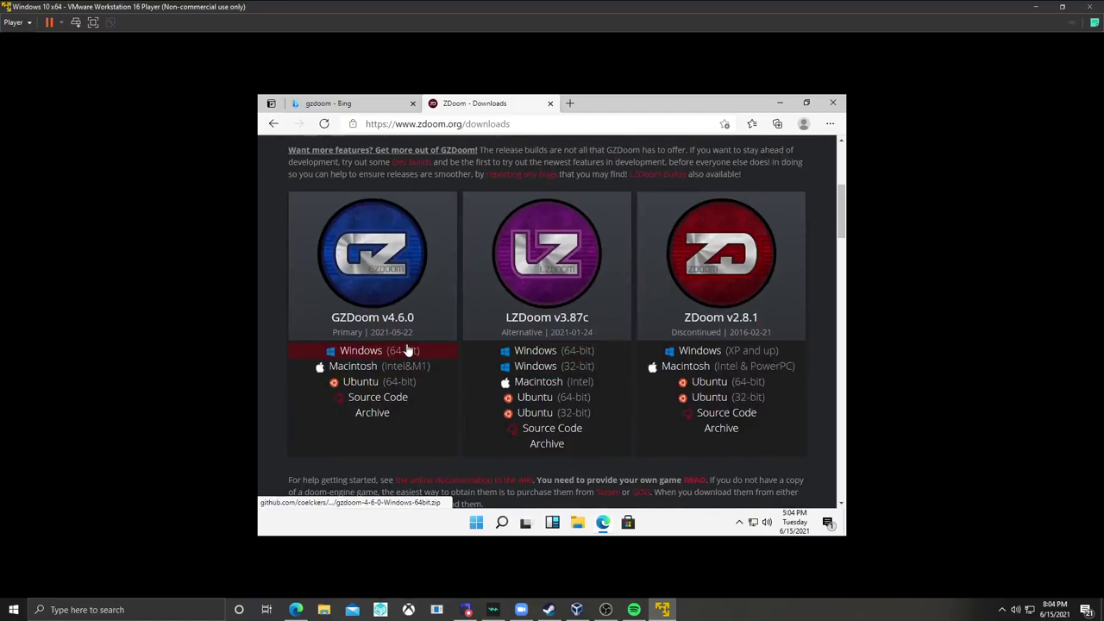
{"action": "left_click", "coordinate": [455, 353]}
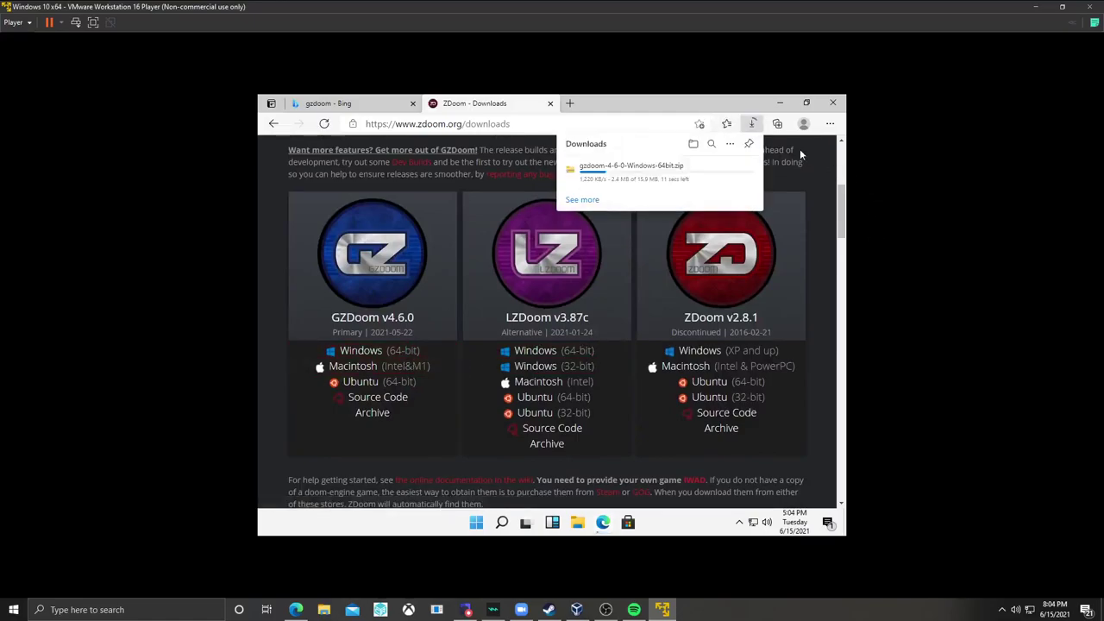
{"action": "scroll", "coordinate": [661, 483], "scroll_direction": "down", "scroll_amount": 3}
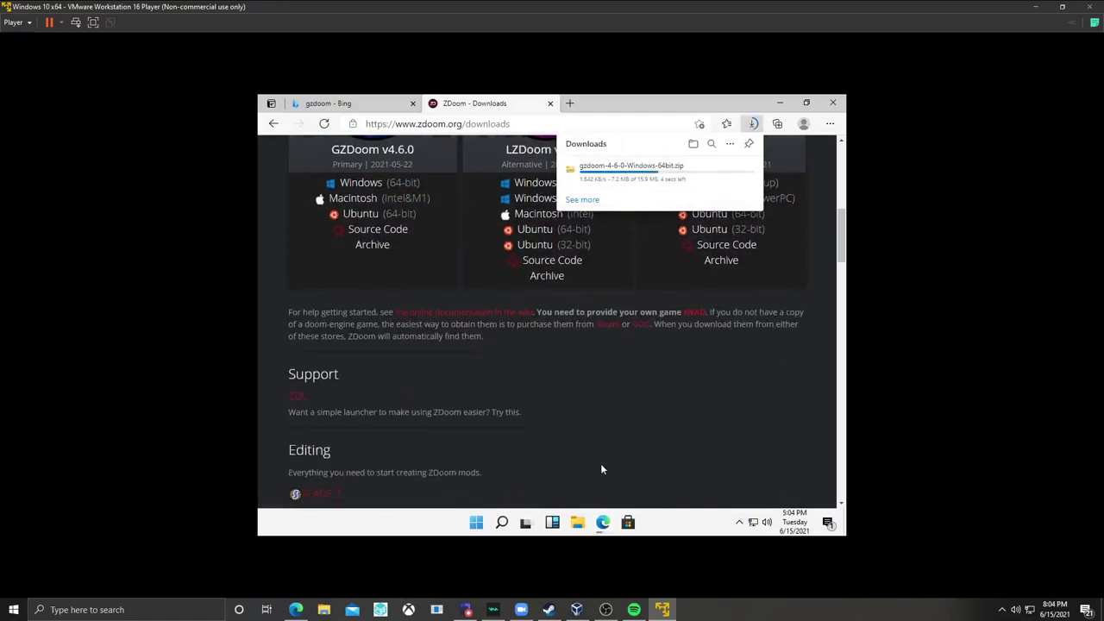
{"action": "scroll", "coordinate": [445, 462], "scroll_direction": "down", "scroll_amount": 1}
{"action": "scroll", "coordinate": [445, 457], "scroll_direction": "down", "scroll_amount": 2}
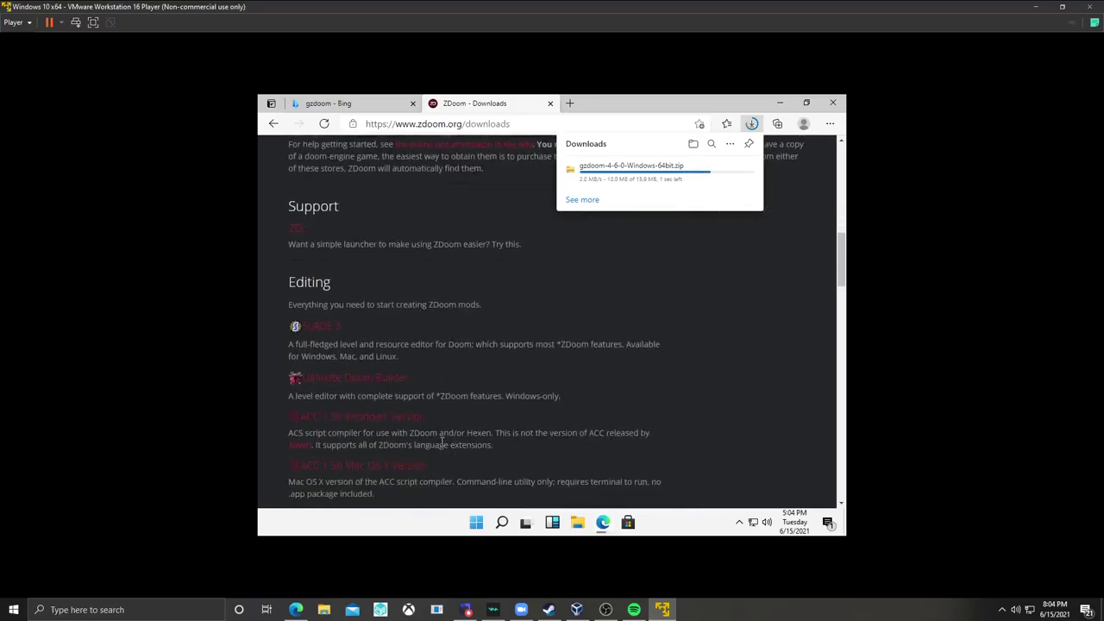
{"action": "scroll", "coordinate": [500, 314], "scroll_direction": "down", "scroll_amount": 1}
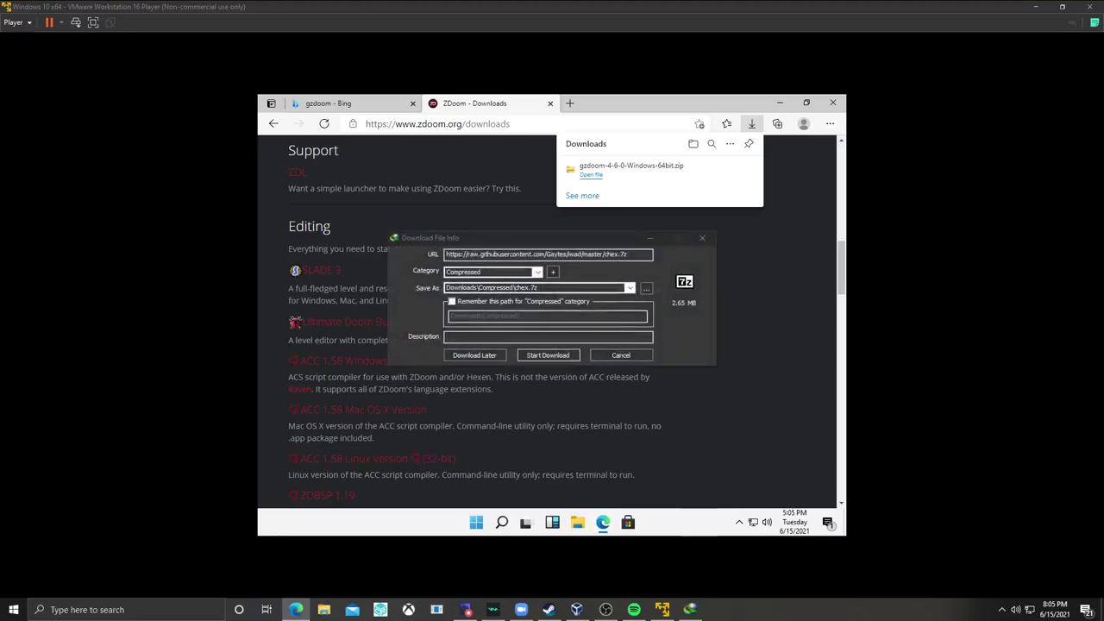
Step: Download chex.7z, open it in 7-Zip File Manager, and drag chex.wad into Explorer
{"action": "left_click", "coordinate": [549, 354]}
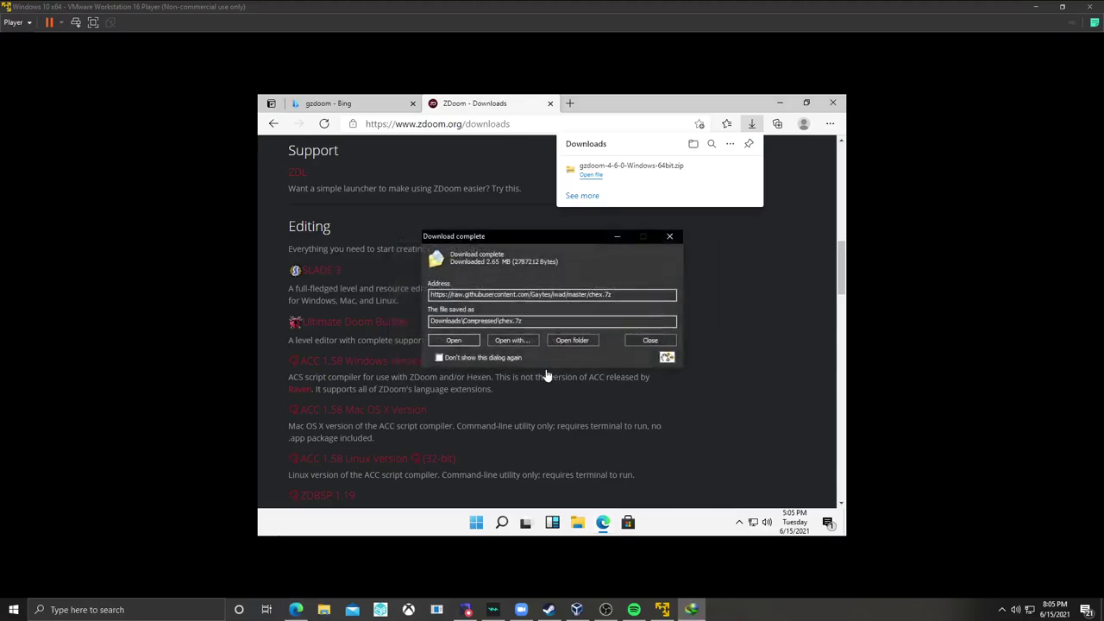
{"action": "left_click", "coordinate": [512, 340]}
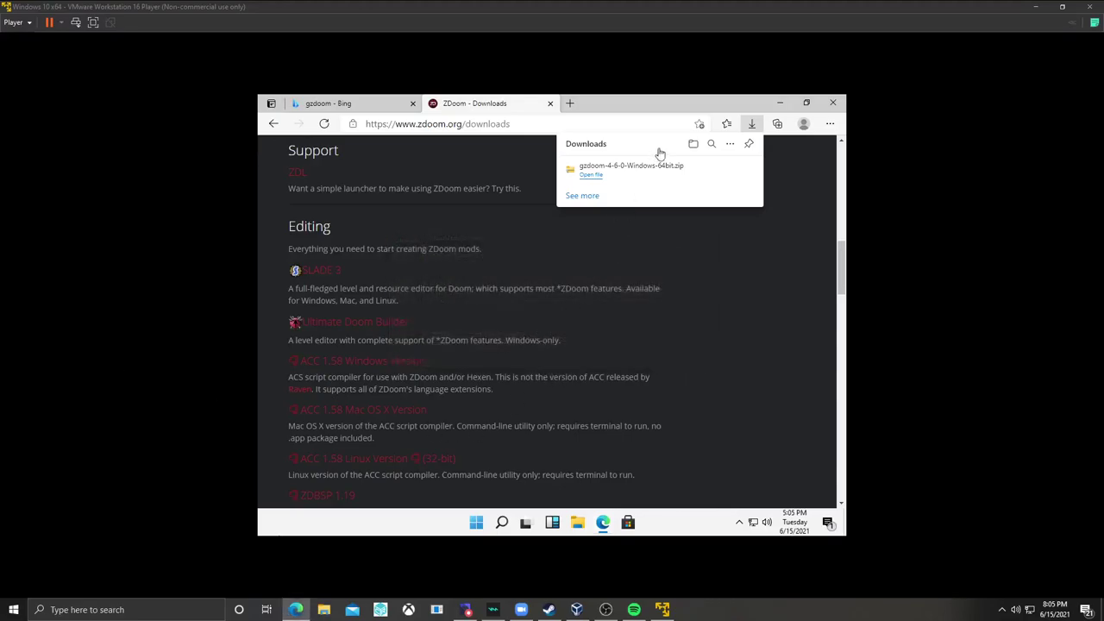
{"action": "left_click", "coordinate": [524, 207]}
{"action": "left_click", "coordinate": [565, 320]}
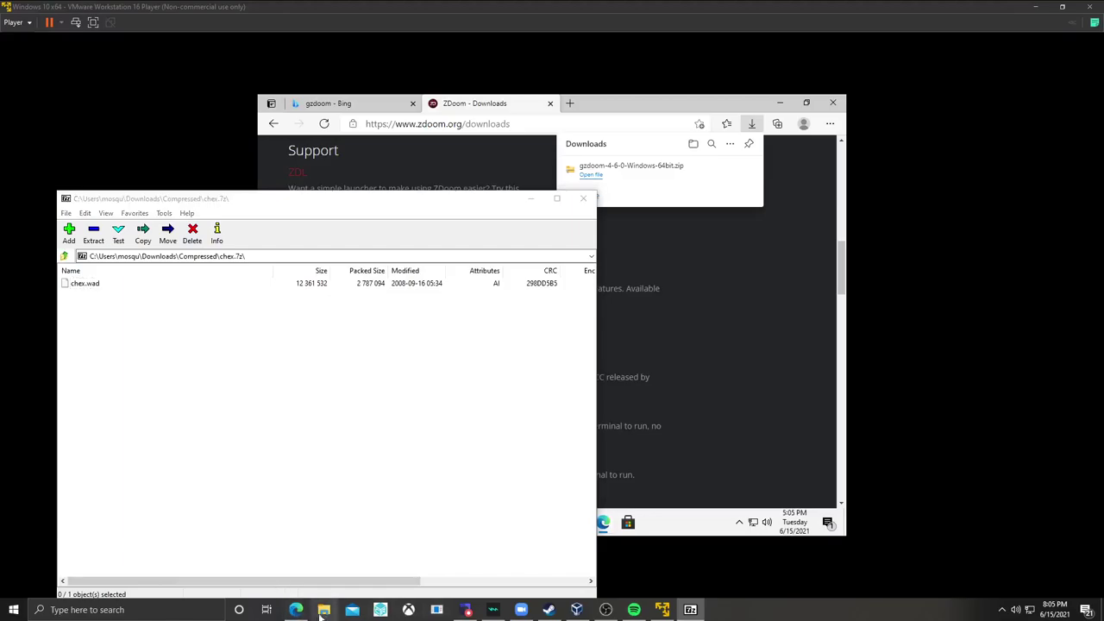
{"action": "key", "text": "super+e"}
{"action": "mouse_move", "coordinate": [161, 283]}
{"action": "left_mouse_down"}
{"action": "mouse_move", "coordinate": [540, 224]}
{"action": "mouse_move", "coordinate": [501, 186]}
{"action": "left_mouse_up"}
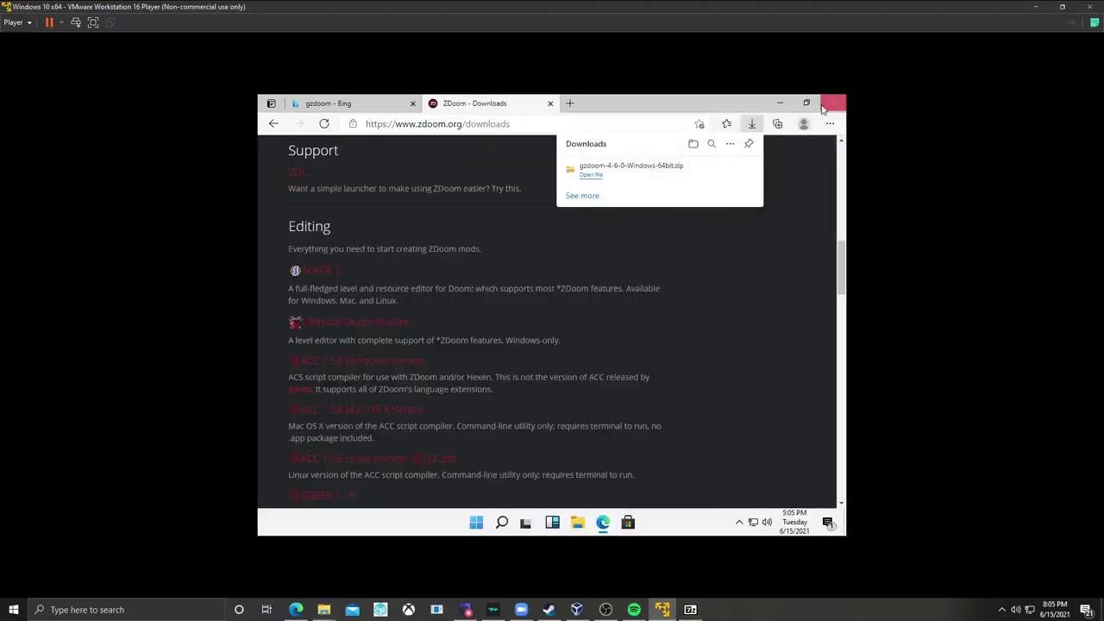
Step: Extract the gzdoom zip from the guest's Downloads folder, then bring up host File Explorer
{"action": "left_click", "coordinate": [630, 166]}
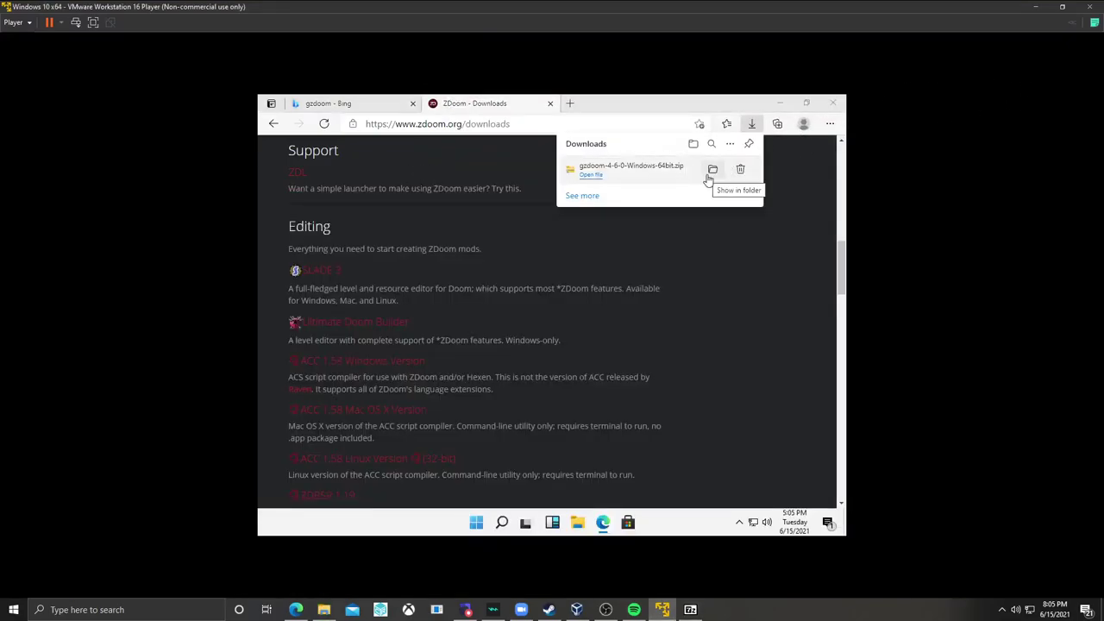
{"action": "left_click", "coordinate": [833, 103]}
{"action": "left_click", "coordinate": [445, 234]}
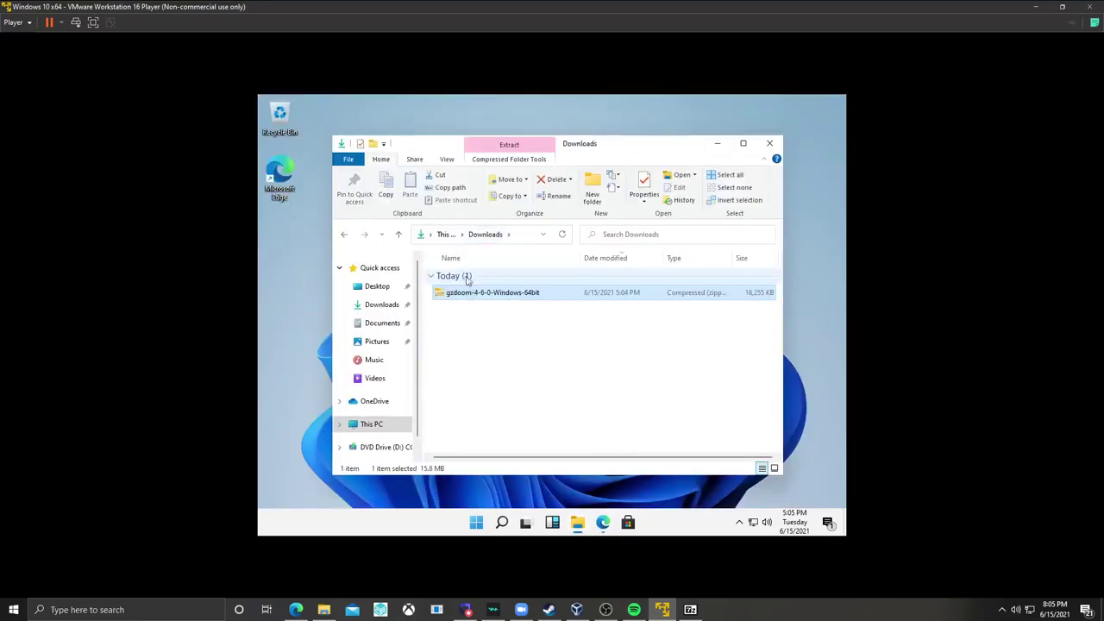
{"action": "left_click", "coordinate": [487, 293]}
{"action": "right_click", "coordinate": [489, 297]}
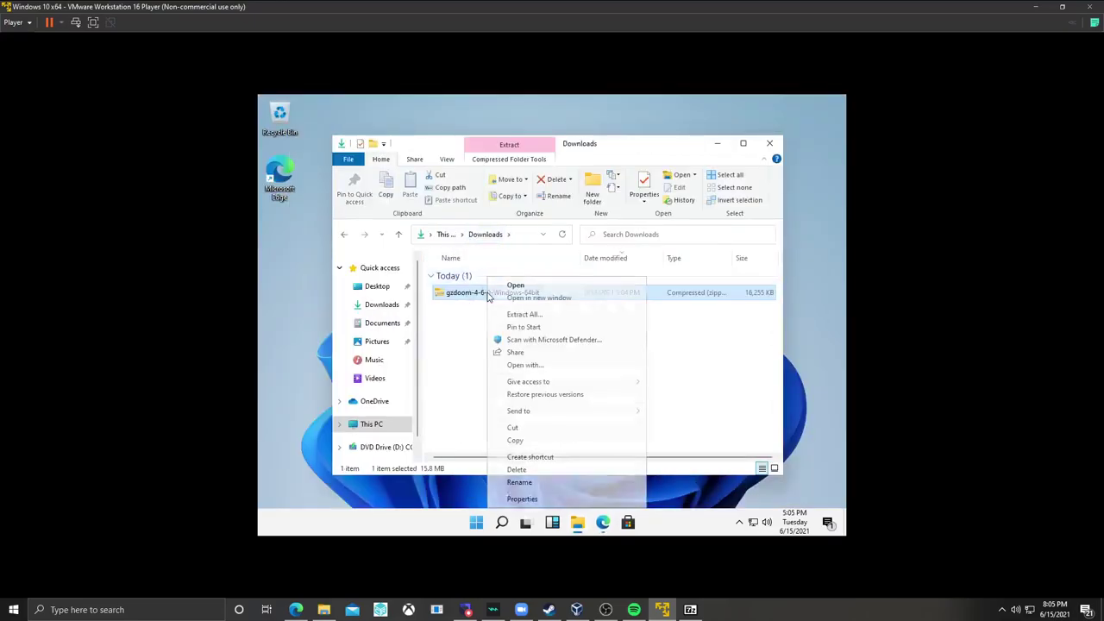
{"action": "left_click", "coordinate": [543, 317]}
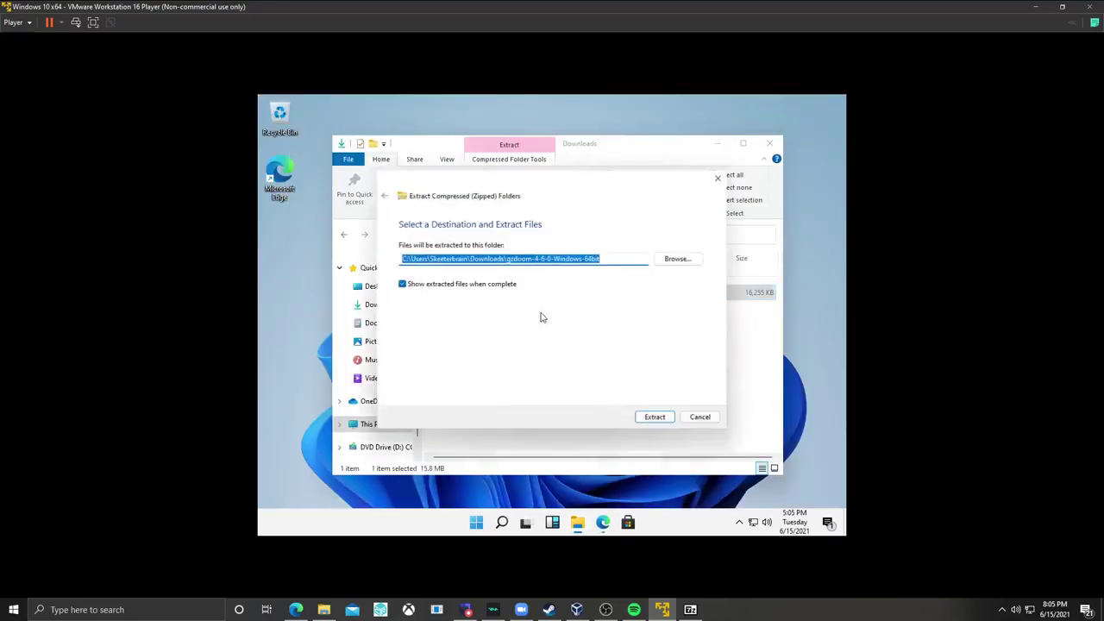
{"action": "left_click", "coordinate": [656, 418]}
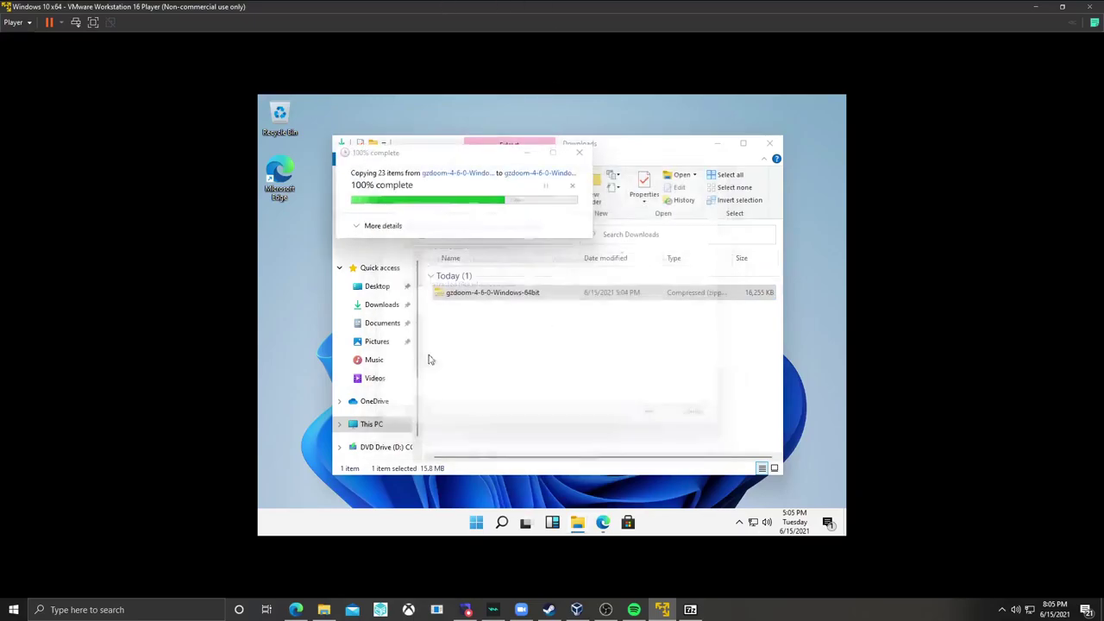
{"action": "left_click", "coordinate": [324, 610]}
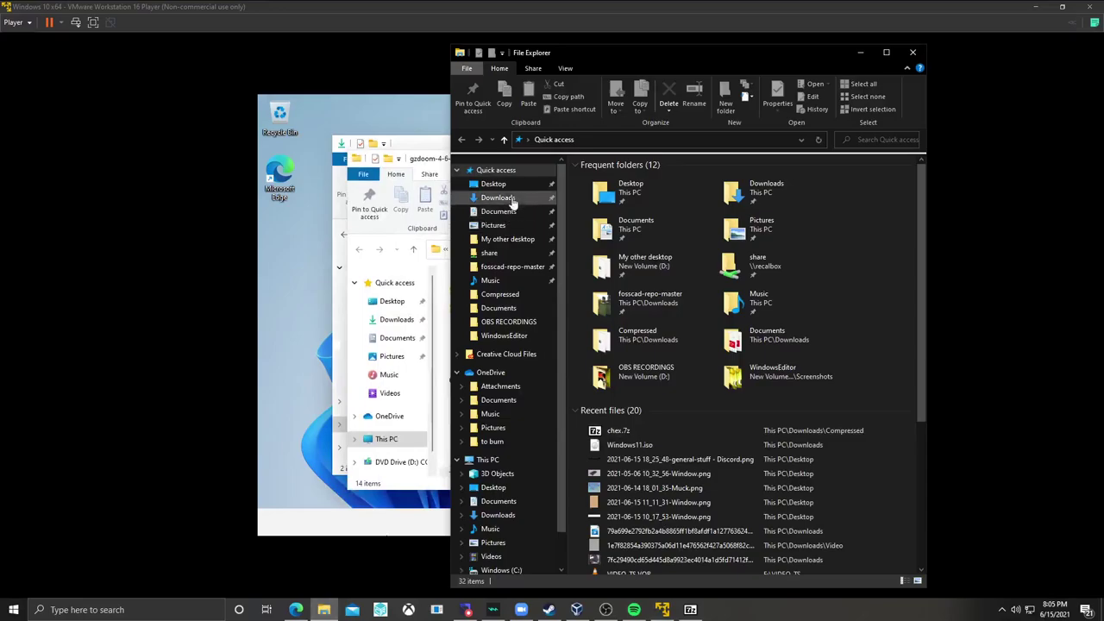
Step: List the host Desktop in Details view sorted by date and try dragging chex.wad into the VM
{"action": "left_click", "coordinate": [498, 197]}
{"action": "left_click_drag", "start_coordinate": [665, 54], "coordinate": [800, 62]}
{"action": "scroll", "coordinate": [831, 393], "scroll_direction": "down", "scroll_amount": 5}
{"action": "scroll", "coordinate": [832, 397], "scroll_direction": "down", "scroll_amount": 5}
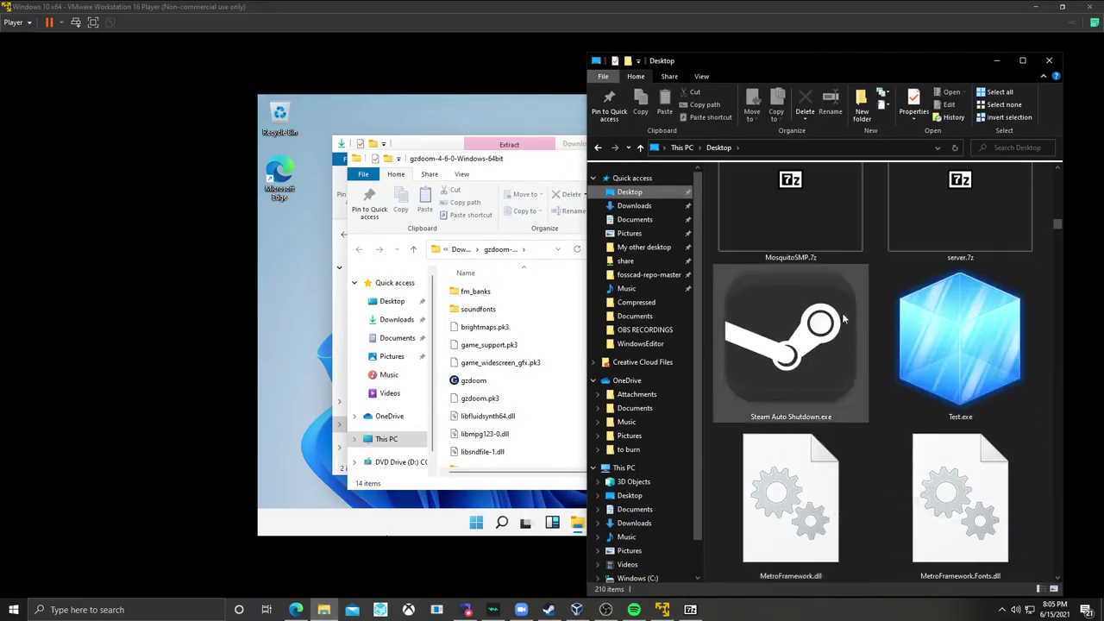
{"action": "scroll", "coordinate": [755, 278], "scroll_direction": "up", "scroll_amount": 2}
{"action": "left_click", "coordinate": [701, 76]}
{"action": "left_click", "coordinate": [773, 116]}
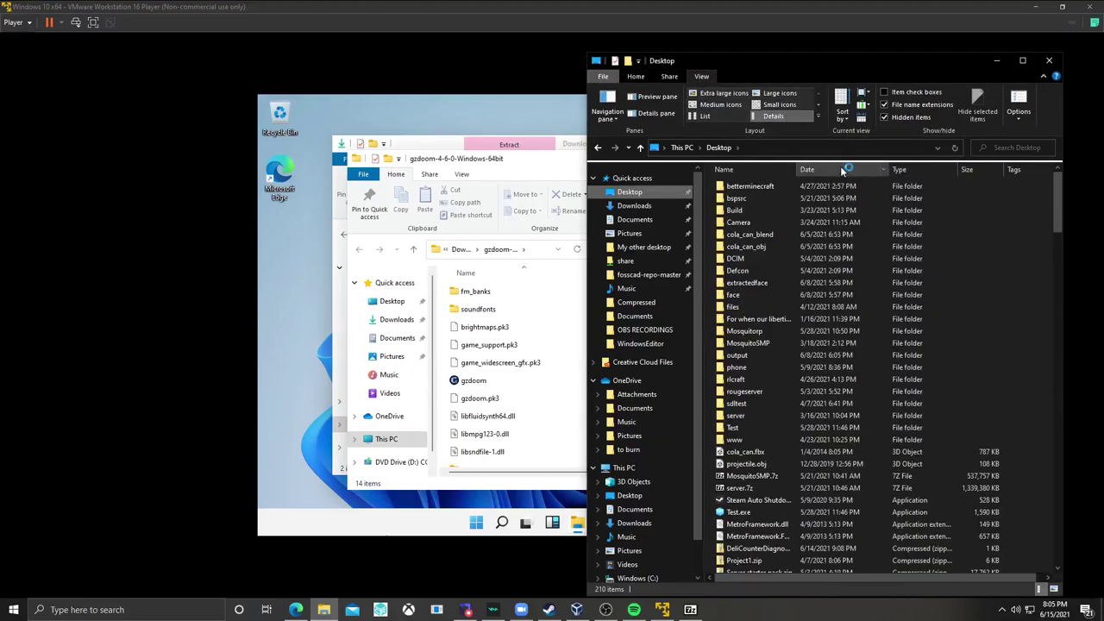
{"action": "left_click", "coordinate": [807, 169]}
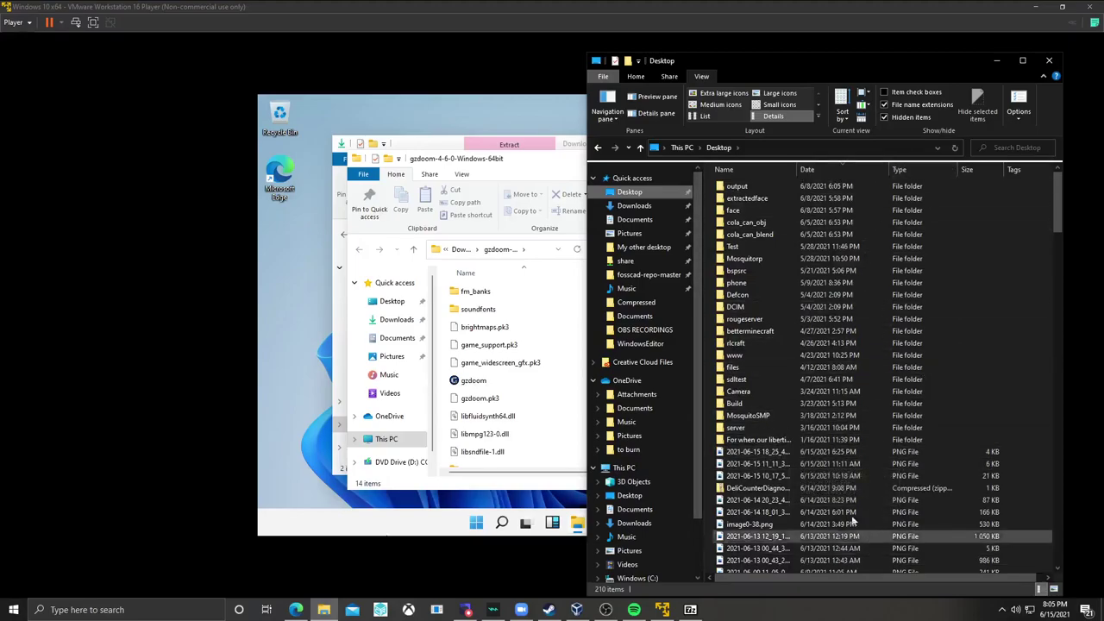
{"action": "scroll", "coordinate": [824, 432], "scroll_direction": "down", "scroll_amount": 5}
{"action": "scroll", "coordinate": [824, 472], "scroll_direction": "down", "scroll_amount": 3}
{"action": "scroll", "coordinate": [824, 472], "scroll_direction": "down", "scroll_amount": 8}
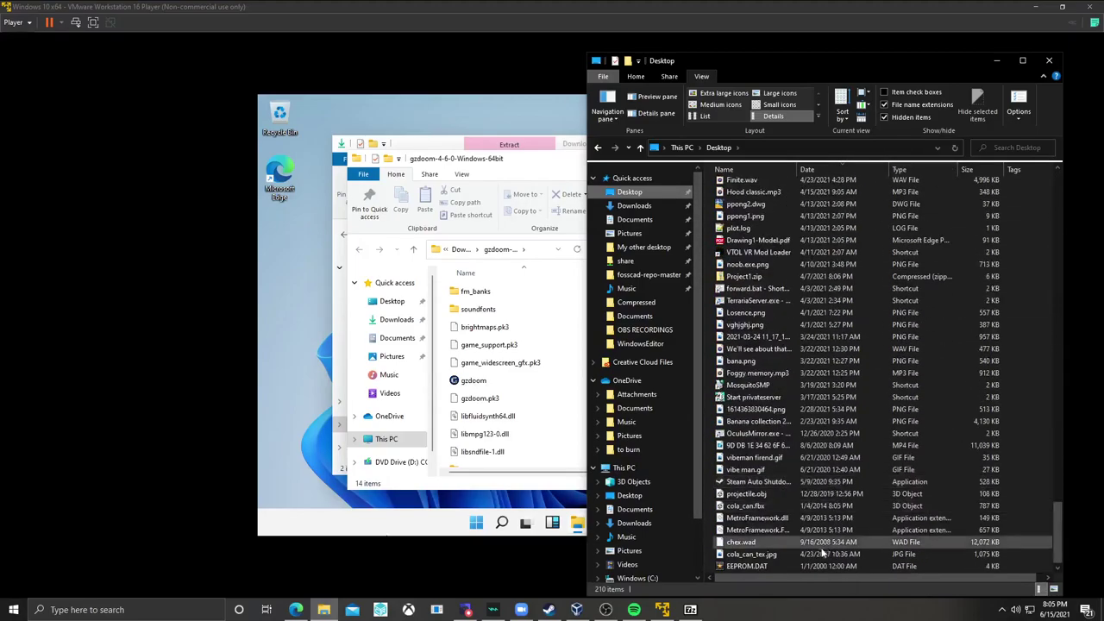
{"action": "left_click", "coordinate": [733, 542]}
{"action": "left_click_drag", "start_coordinate": [734, 543], "coordinate": [312, 487]}
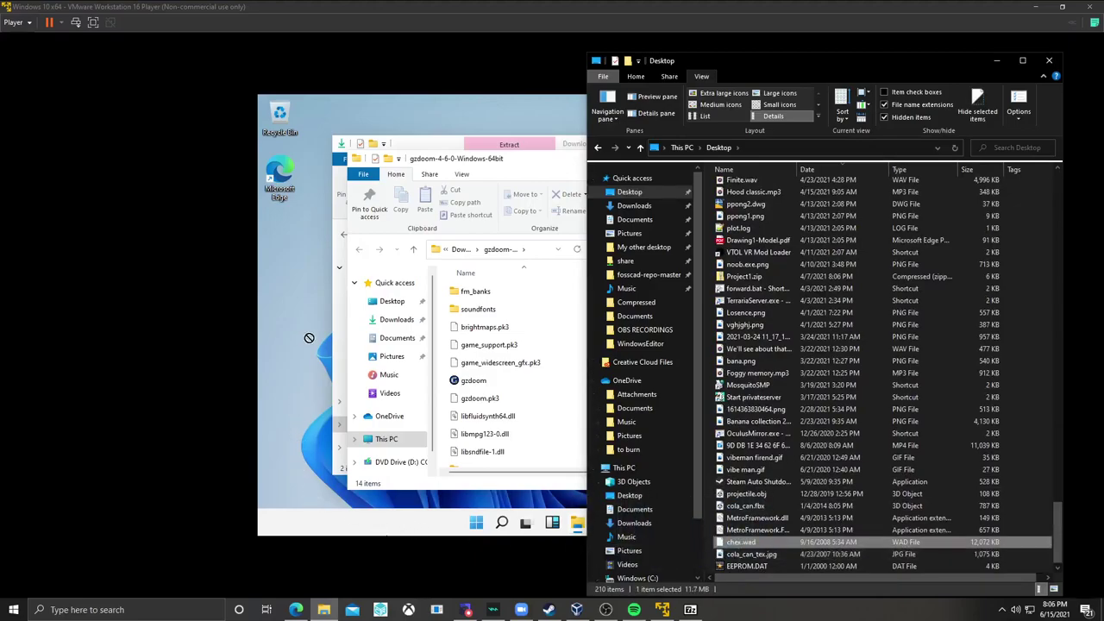
{"action": "left_click_drag", "start_coordinate": [311, 488], "coordinate": [205, 276]}
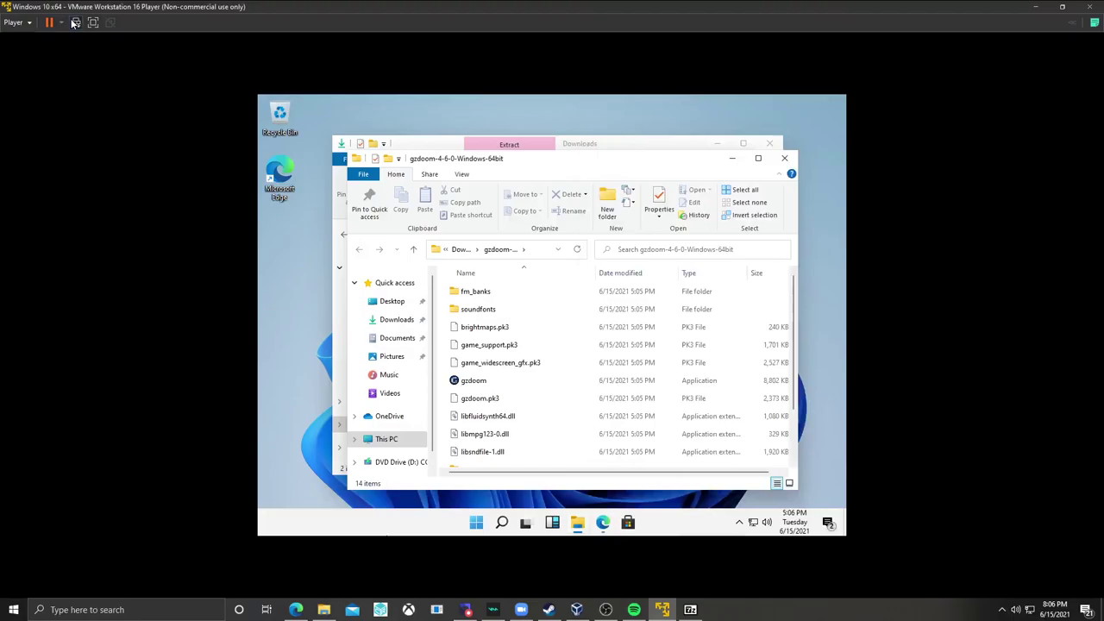
Step: Keep the new USB drive on the host and copy chex.wad onto IM STUFF (E:)
{"action": "left_click", "coordinate": [76, 22]}
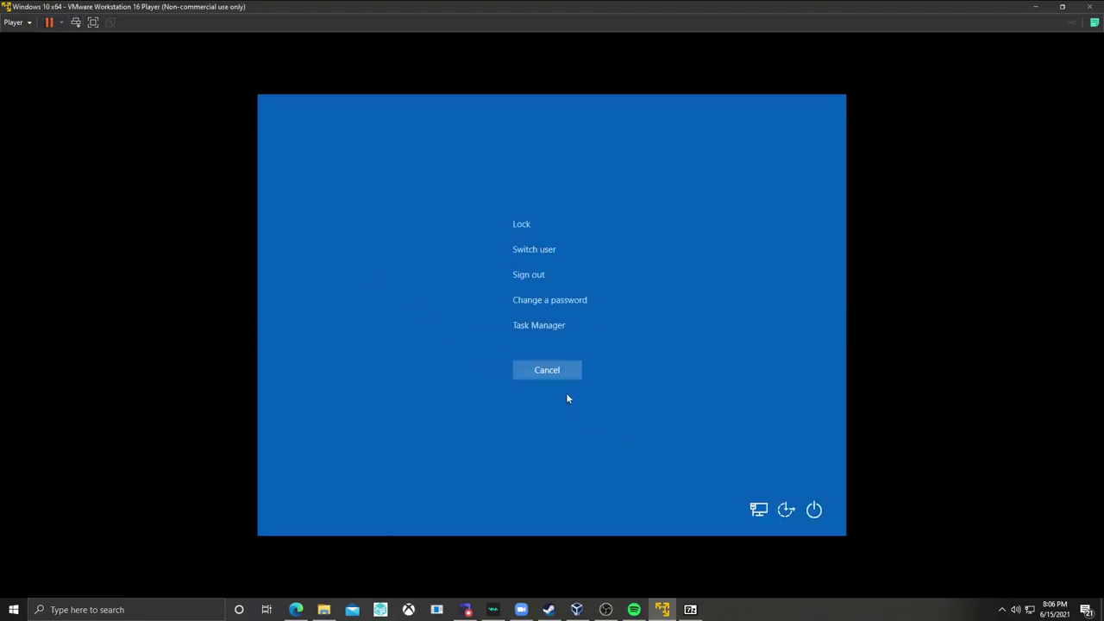
{"action": "left_click", "coordinate": [547, 370]}
{"action": "left_click", "coordinate": [17, 23]}
{"action": "mouse_move", "coordinate": [51, 67]}
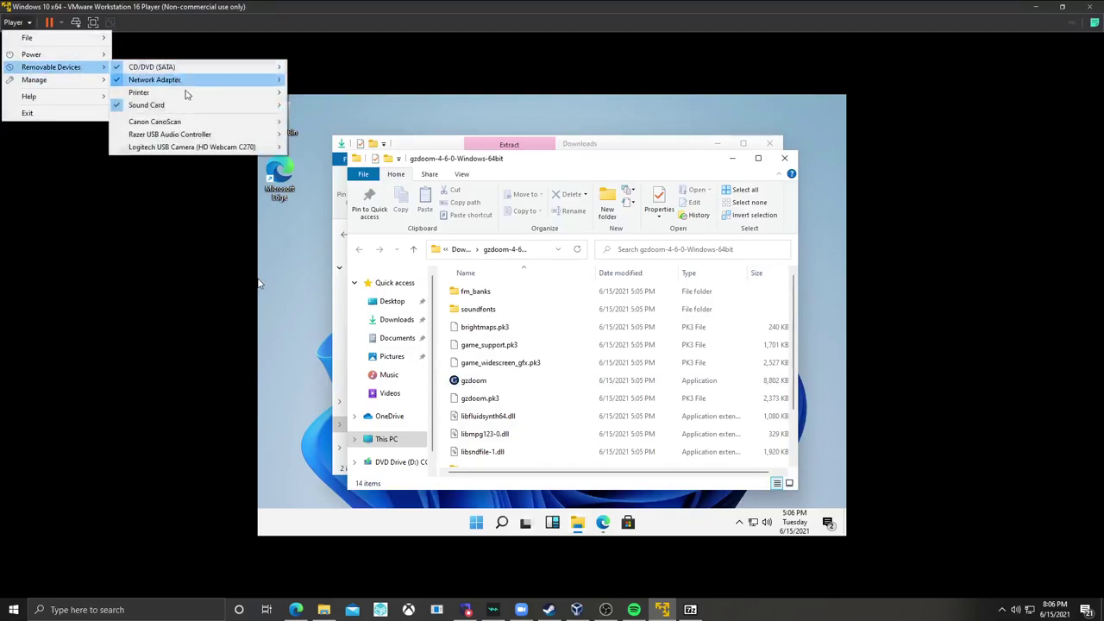
{"action": "mouse_move", "coordinate": [170, 134]}
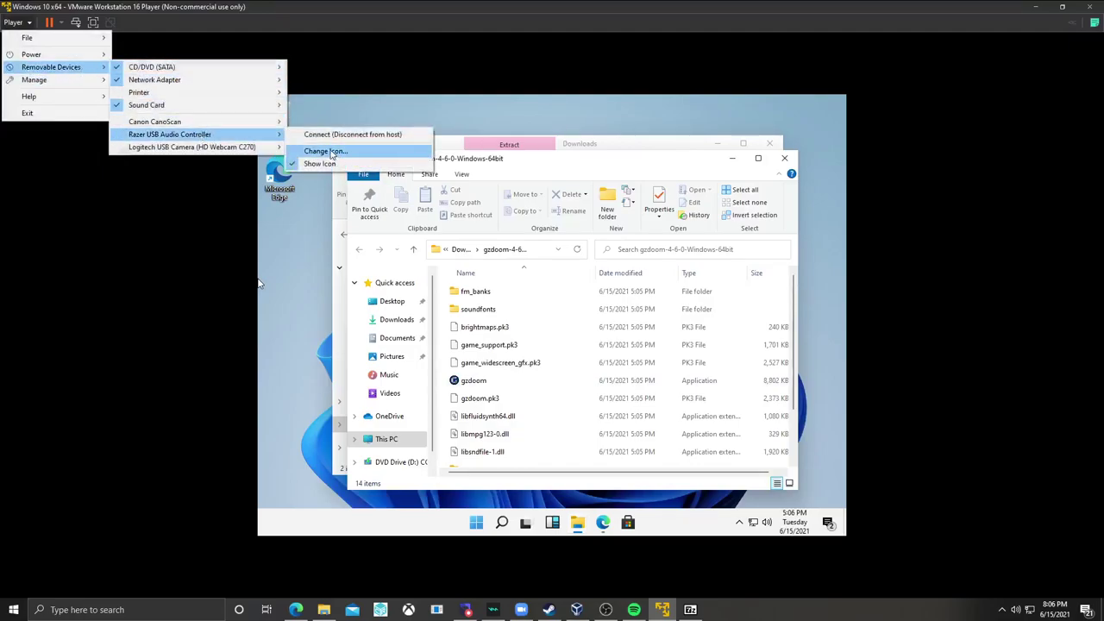
{"action": "key", "text": "Escape"}
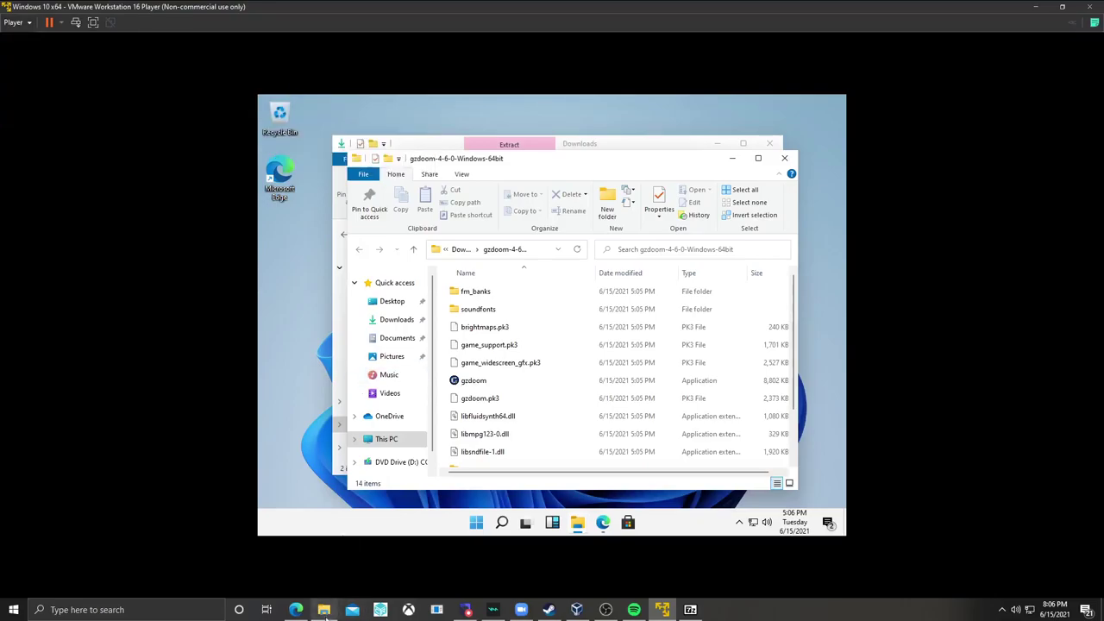
{"action": "left_click", "coordinate": [323, 610]}
{"action": "scroll", "coordinate": [638, 432], "scroll_direction": "down", "scroll_amount": 3}
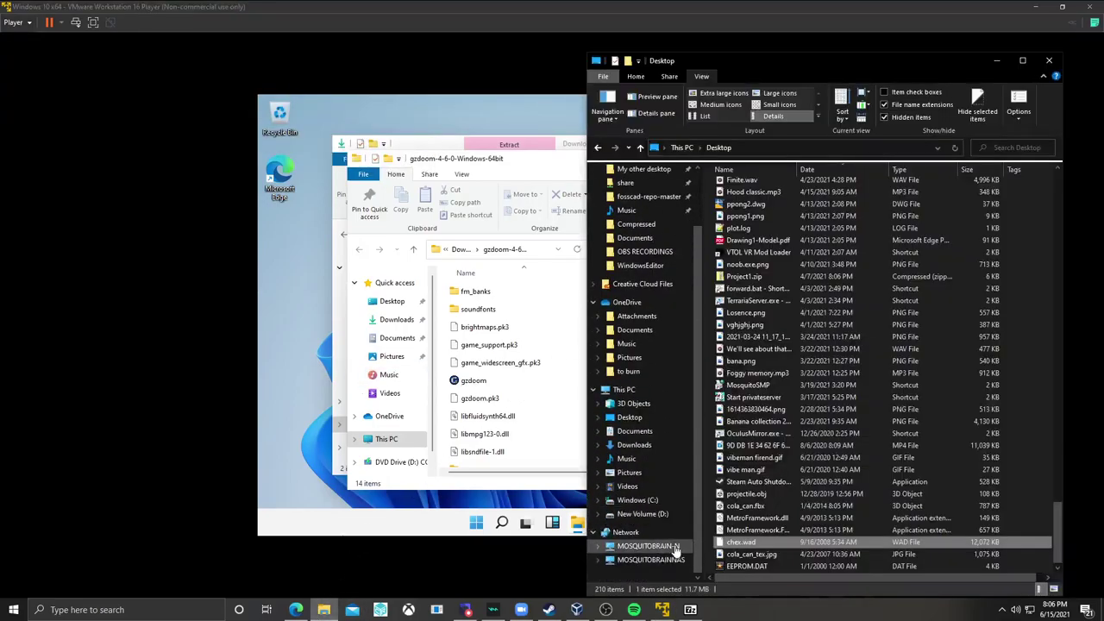
{"action": "left_click", "coordinate": [17, 22]}
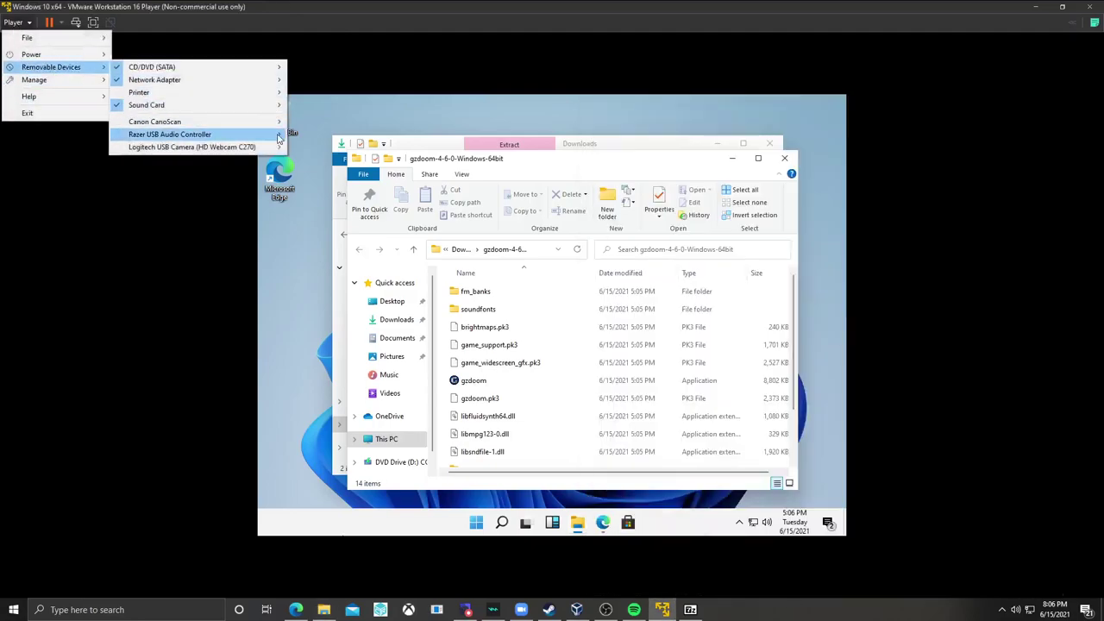
{"action": "mouse_move", "coordinate": [170, 134]}
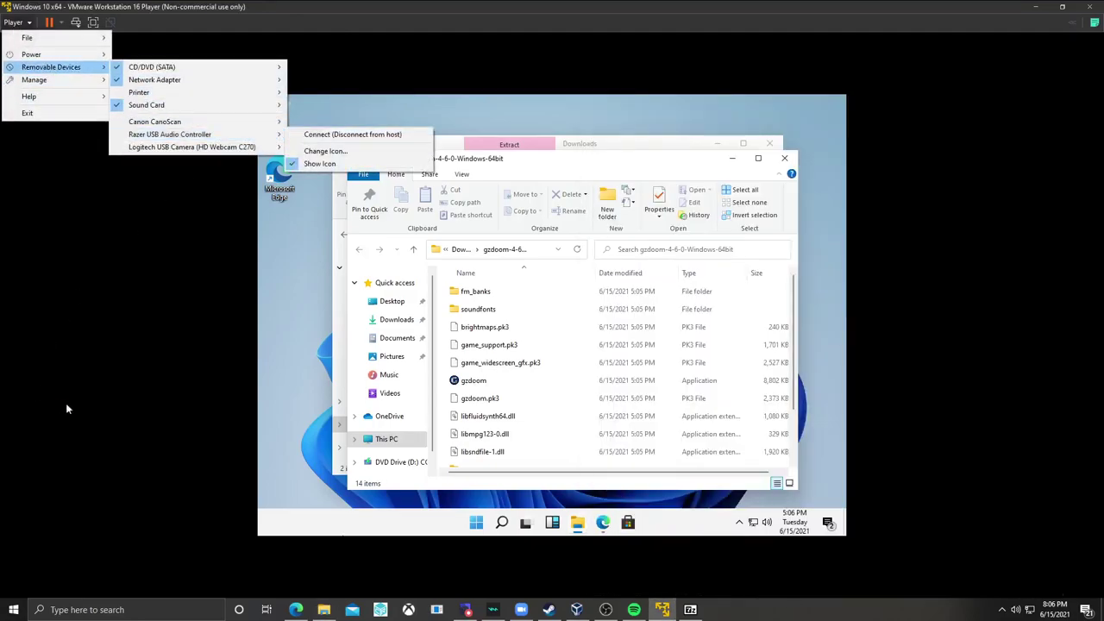
{"action": "key", "text": "Escape"}
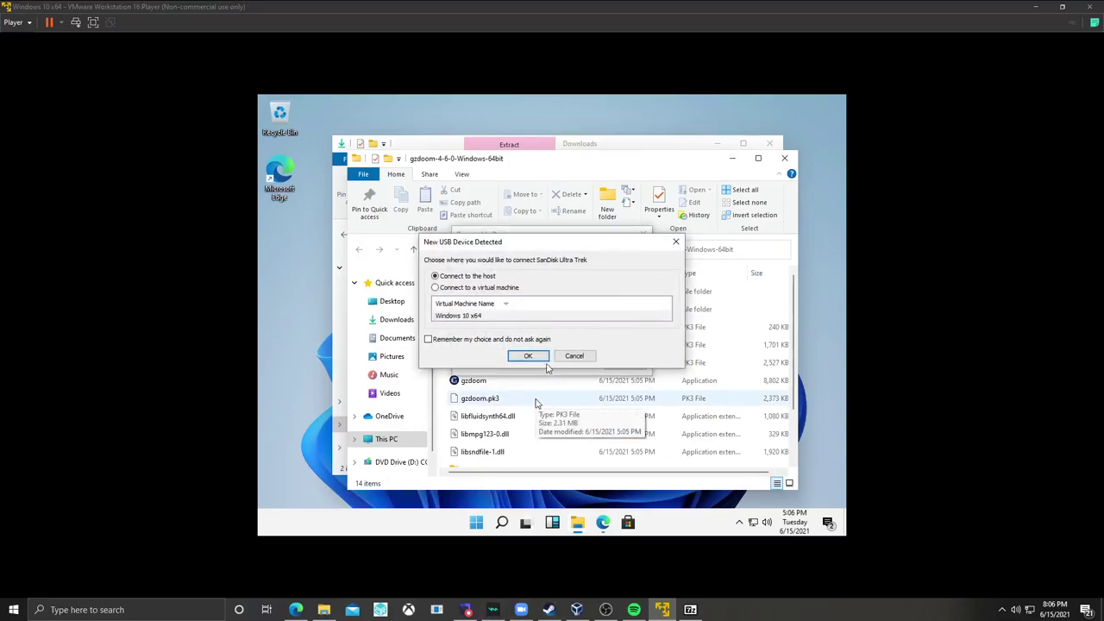
{"action": "left_click", "coordinate": [528, 356]}
{"action": "left_click", "coordinate": [351, 610]}
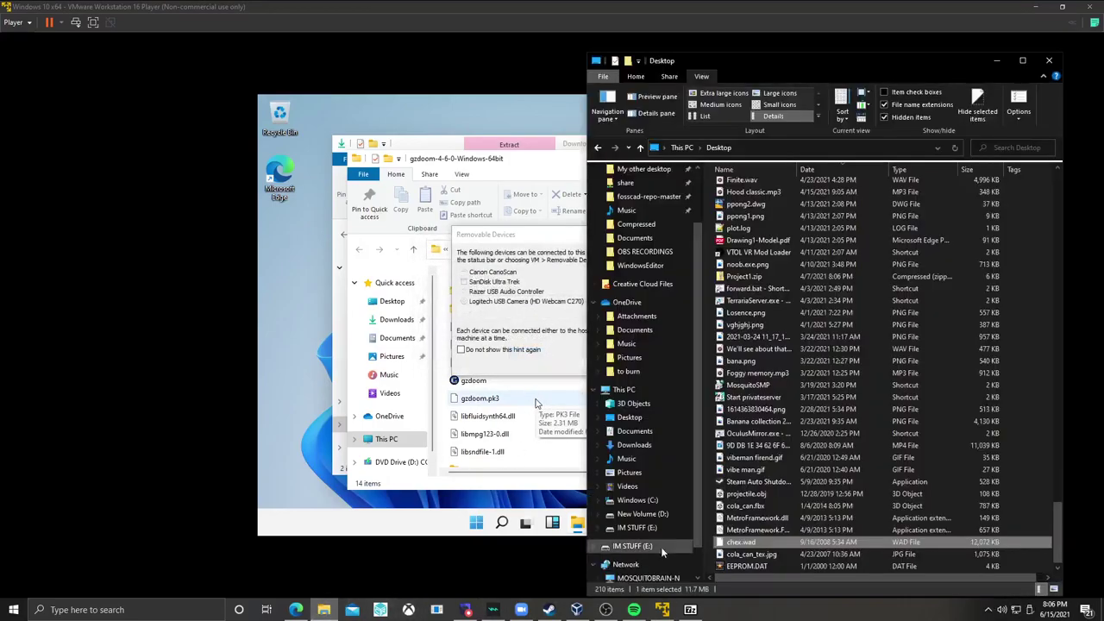
{"action": "scroll", "coordinate": [661, 547], "scroll_direction": "down", "scroll_amount": 1}
{"action": "left_click_drag", "start_coordinate": [733, 542], "coordinate": [610, 519]}
Step: Connect the SanDisk Ultra Trek USB drive to the VM
{"action": "left_click", "coordinate": [249, 273]}
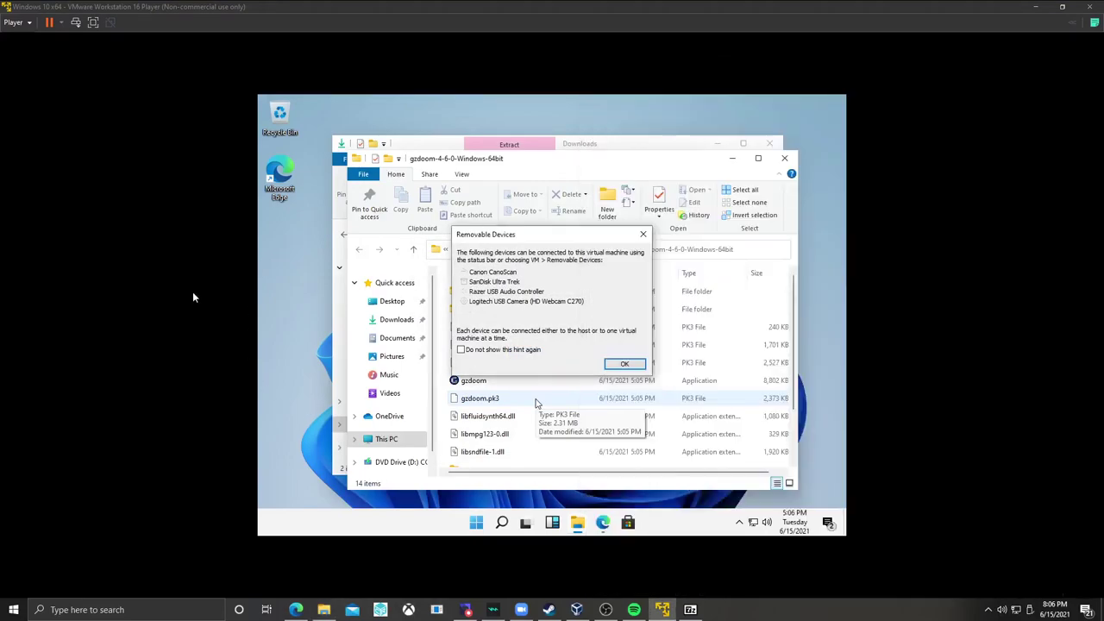
{"action": "left_click", "coordinate": [623, 364]}
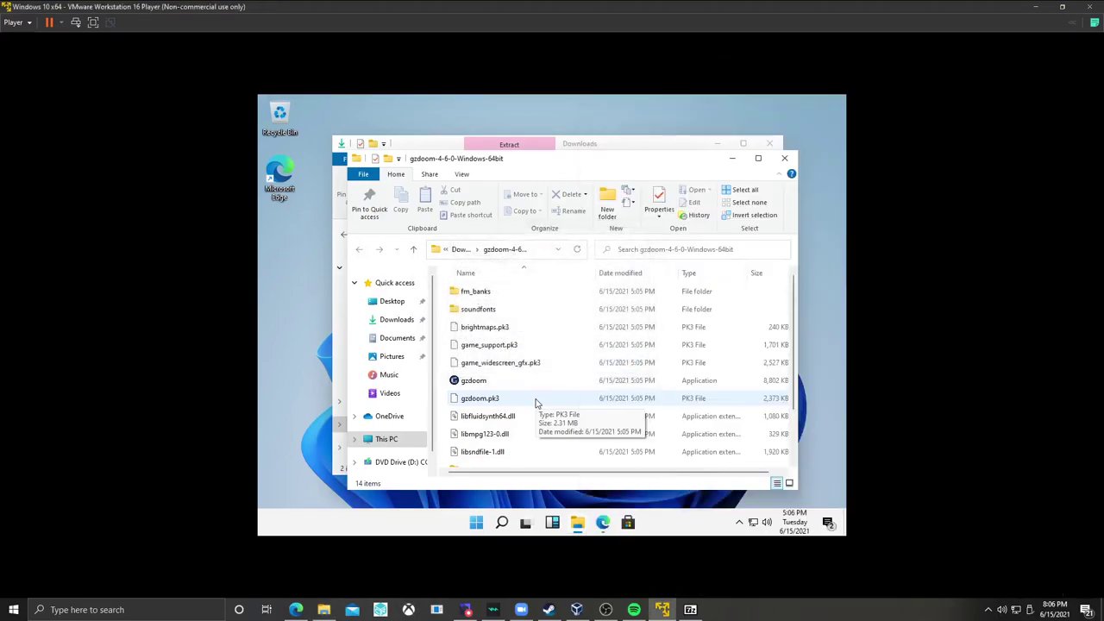
{"action": "left_click", "coordinate": [18, 23]}
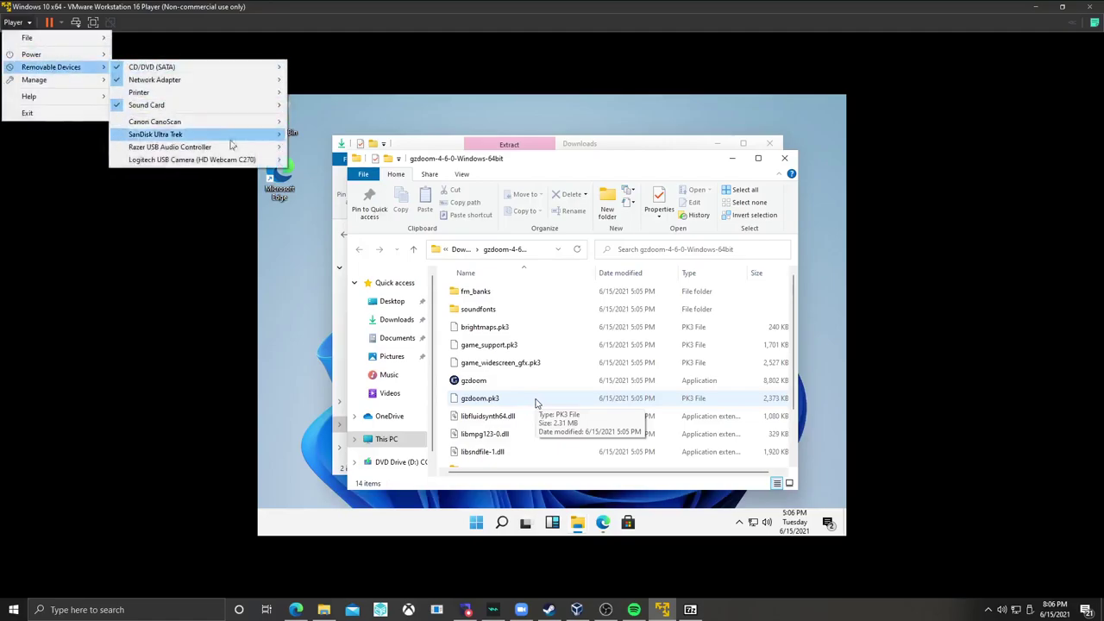
{"action": "left_click", "coordinate": [328, 141]}
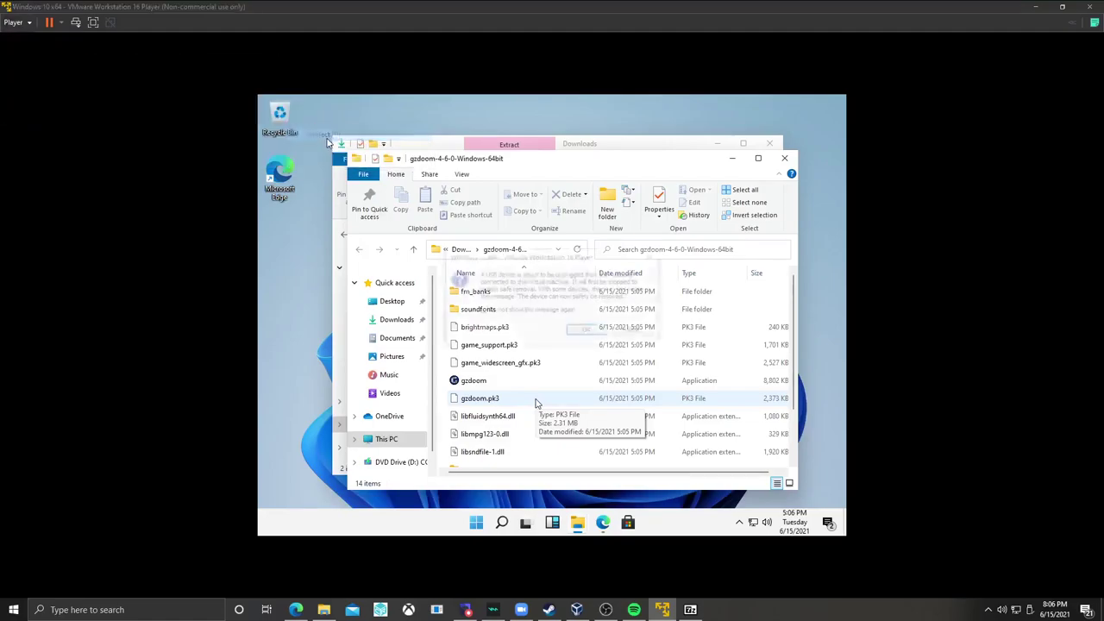
{"action": "left_click", "coordinate": [587, 331]}
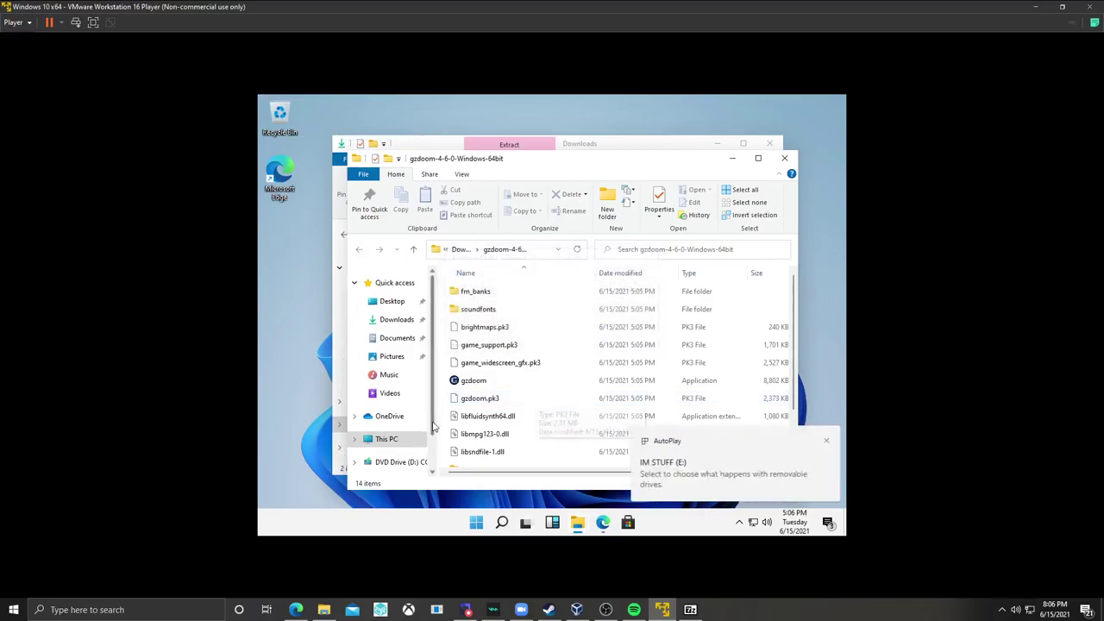
{"action": "scroll", "coordinate": [422, 432], "scroll_direction": "down", "scroll_amount": 2}
Step: Copy chex.wad from the USB drive to the VM desktop and open the gzdoom folder
{"action": "left_click", "coordinate": [394, 459]}
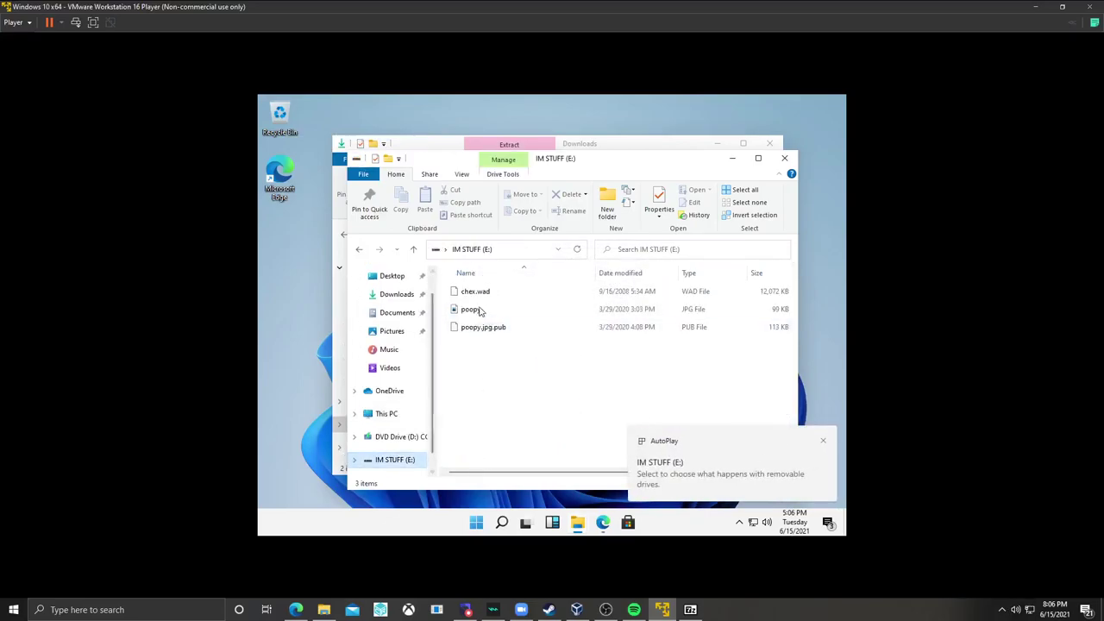
{"action": "left_click_drag", "start_coordinate": [476, 291], "coordinate": [273, 307]}
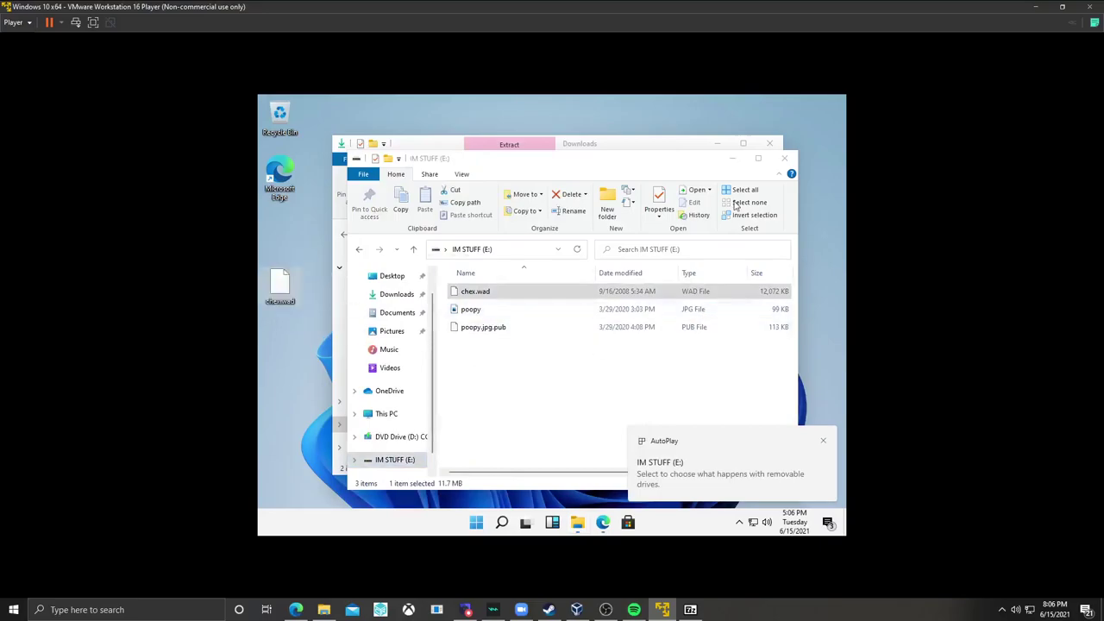
{"action": "left_click", "coordinate": [794, 158]}
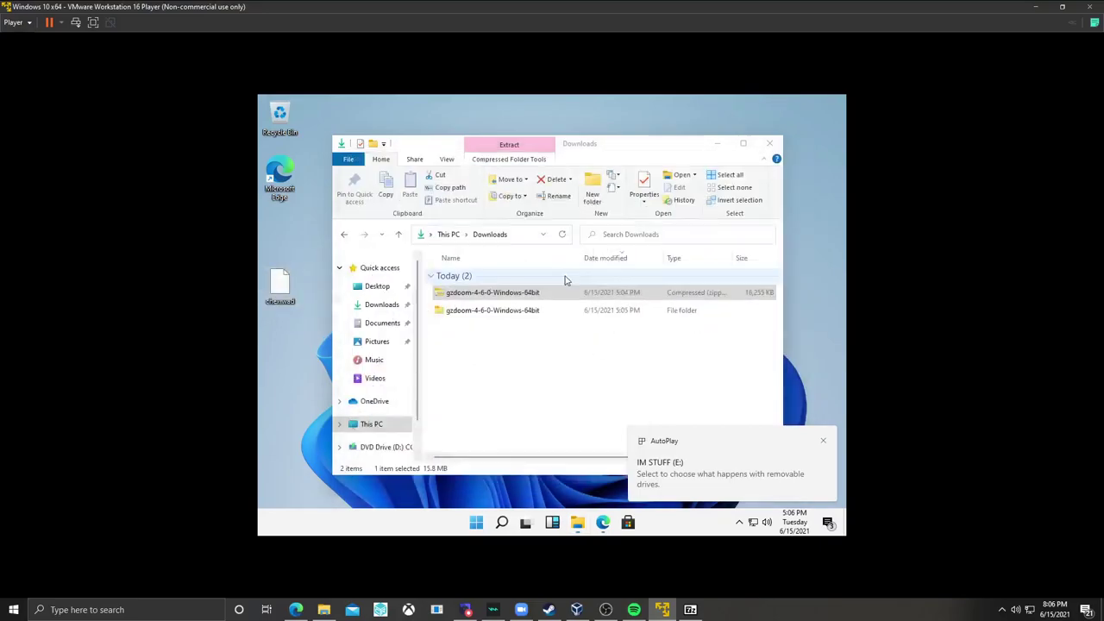
{"action": "double_click", "coordinate": [484, 311]}
{"action": "scroll", "coordinate": [508, 349], "scroll_direction": "down", "scroll_amount": 3}
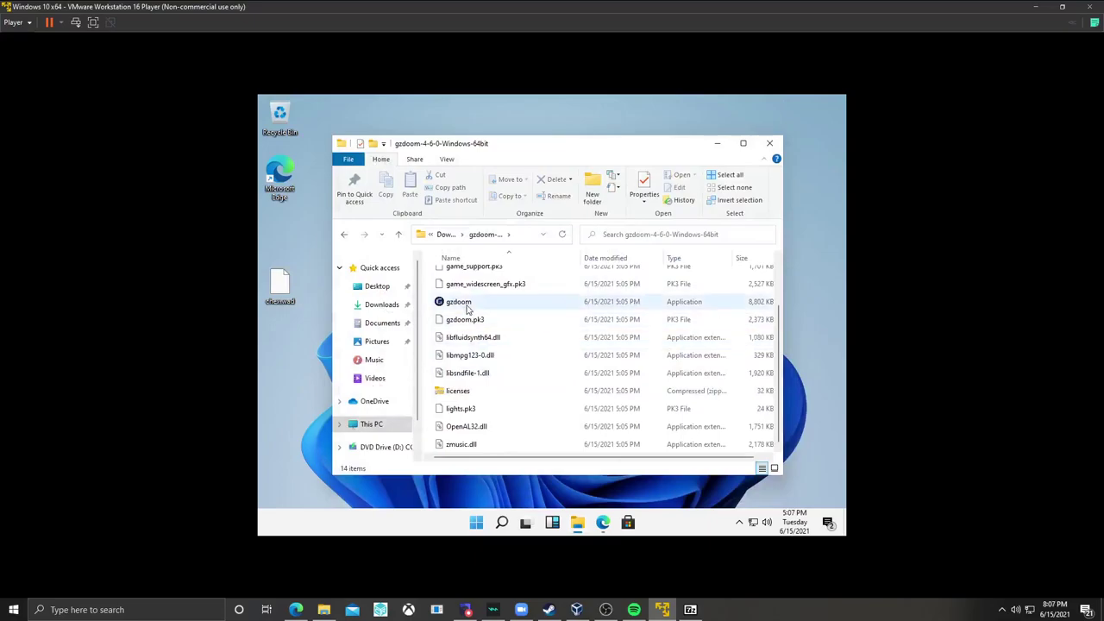
{"action": "left_click_drag", "start_coordinate": [458, 301], "coordinate": [661, 521]}
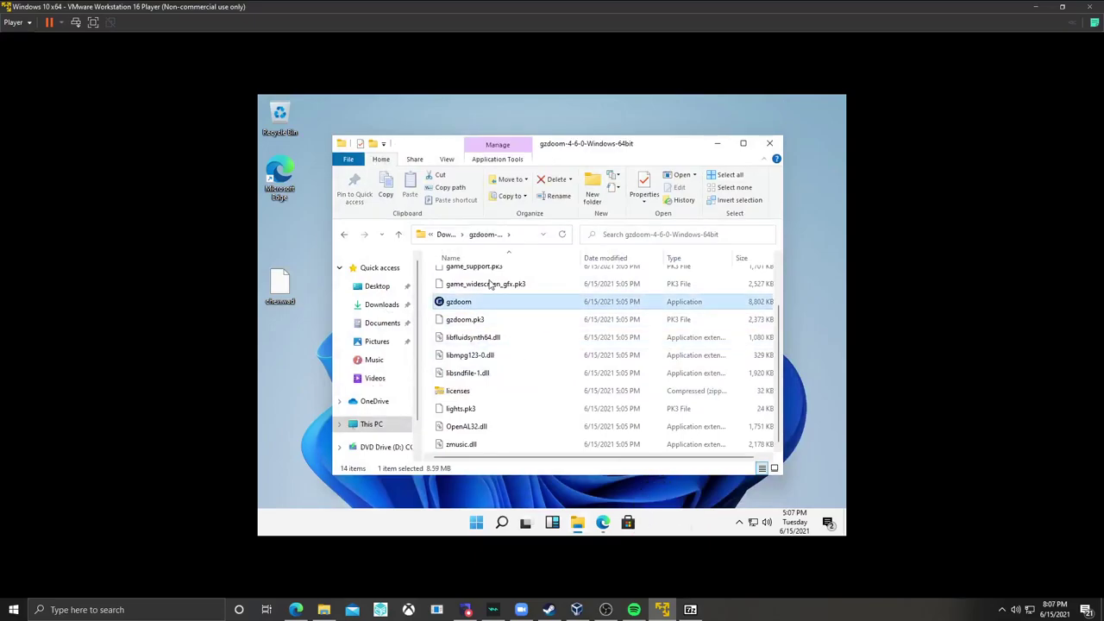
{"action": "right_click", "coordinate": [498, 304]}
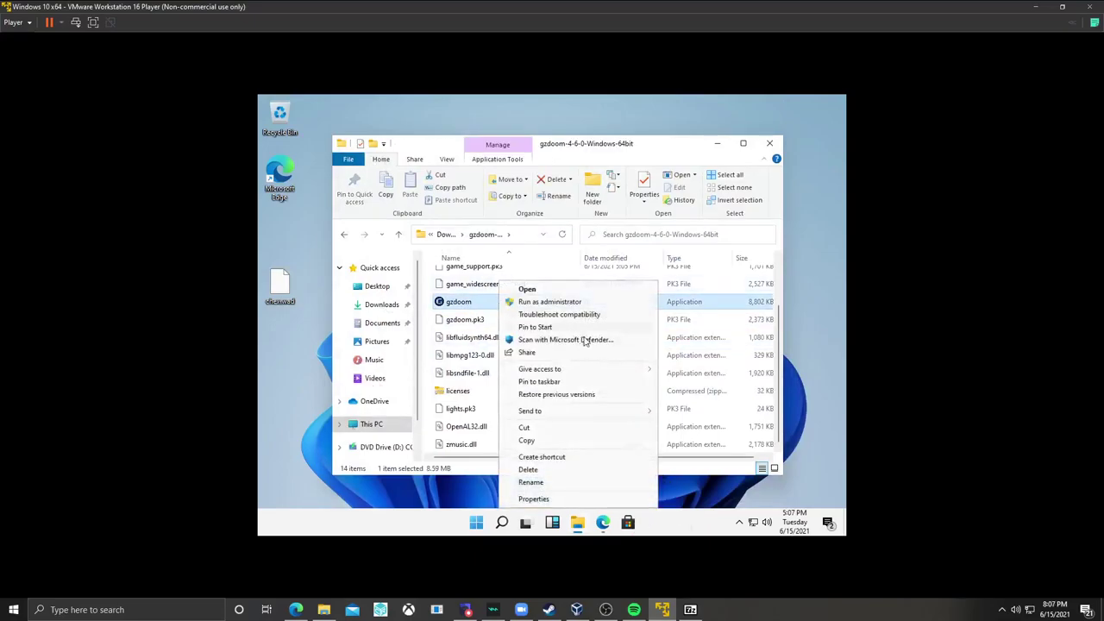
Step: Pin gzdoom to the VM taskbar and move its icon to a new spot
{"action": "left_click", "coordinate": [540, 382]}
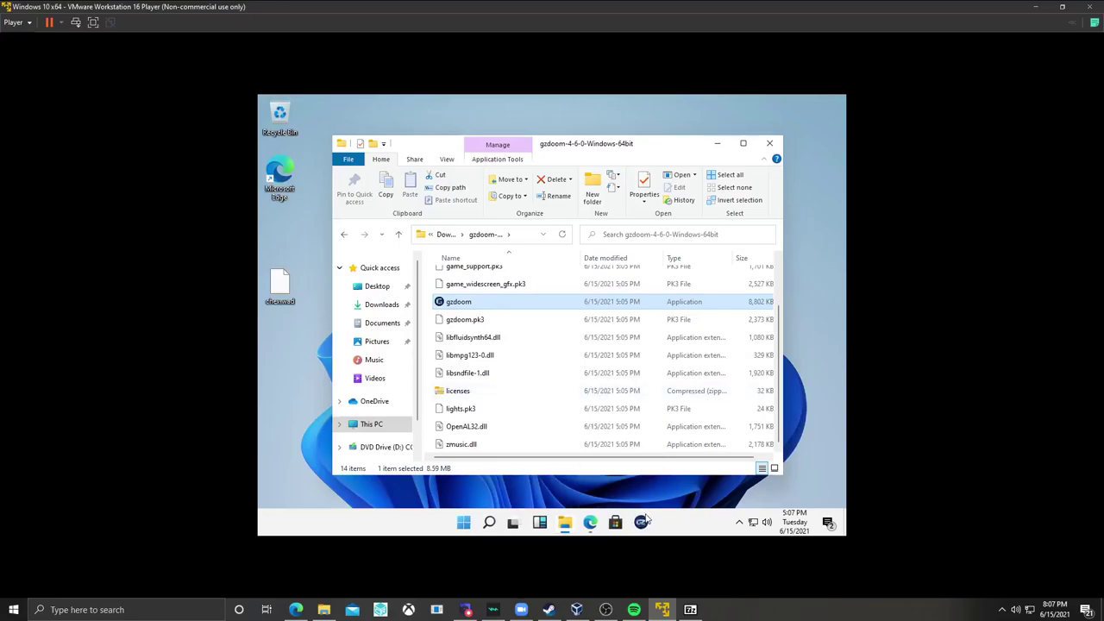
{"action": "left_click_drag", "start_coordinate": [481, 519], "coordinate": [557, 532]}
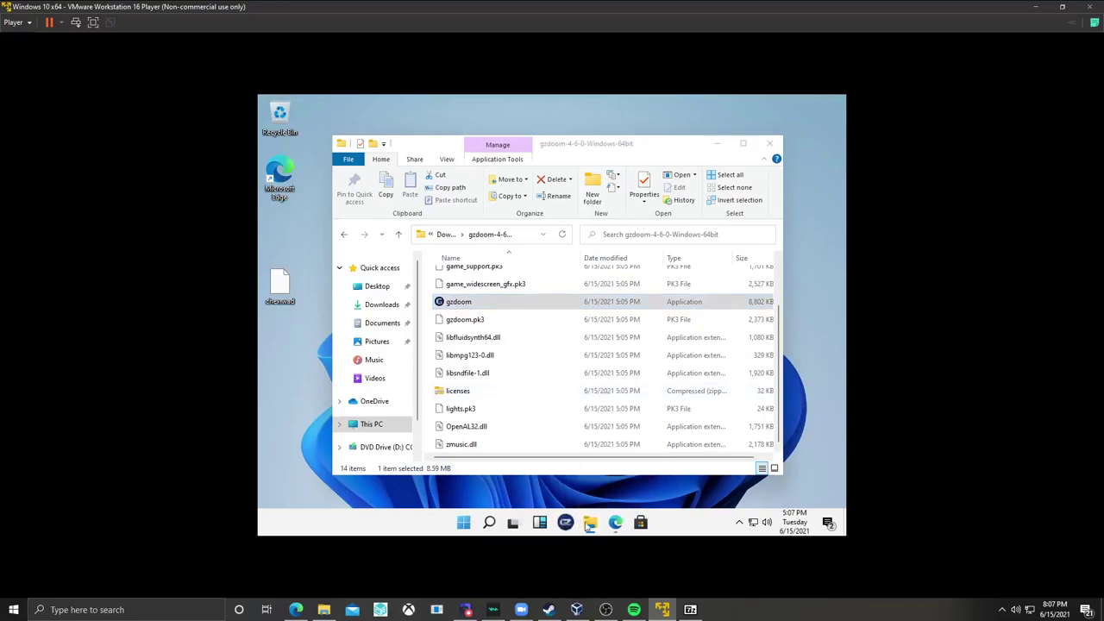
{"action": "left_click_drag", "start_coordinate": [557, 533], "coordinate": [640, 522]}
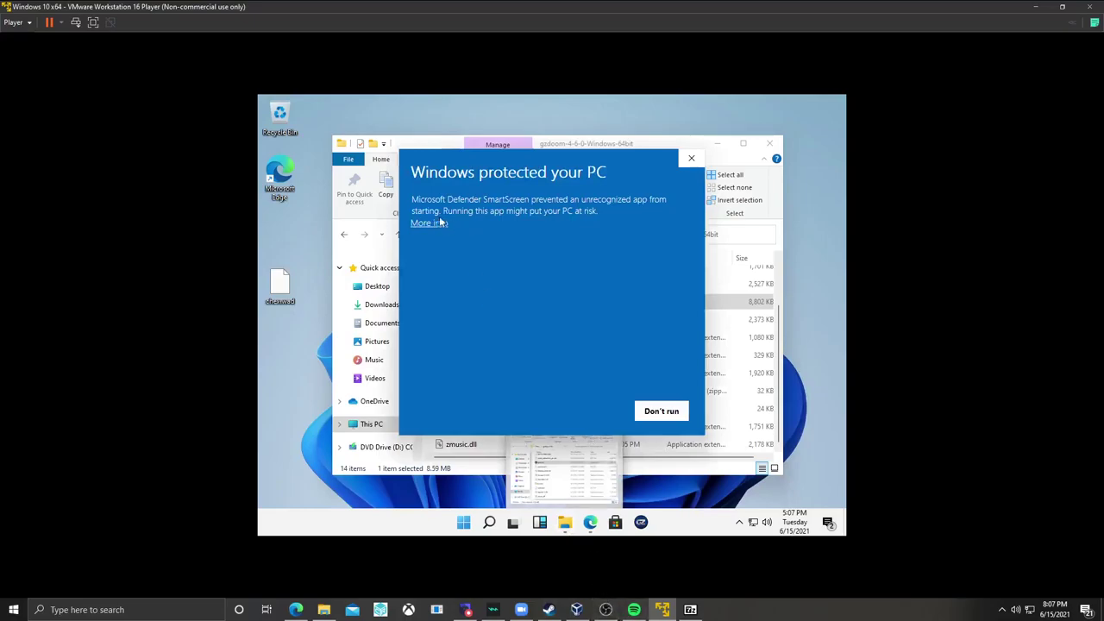
Step: Run gzdoom anyway past the security warning and close the missing-IWAD fatal error
{"action": "left_click", "coordinate": [429, 223]}
{"action": "left_click", "coordinate": [592, 411]}
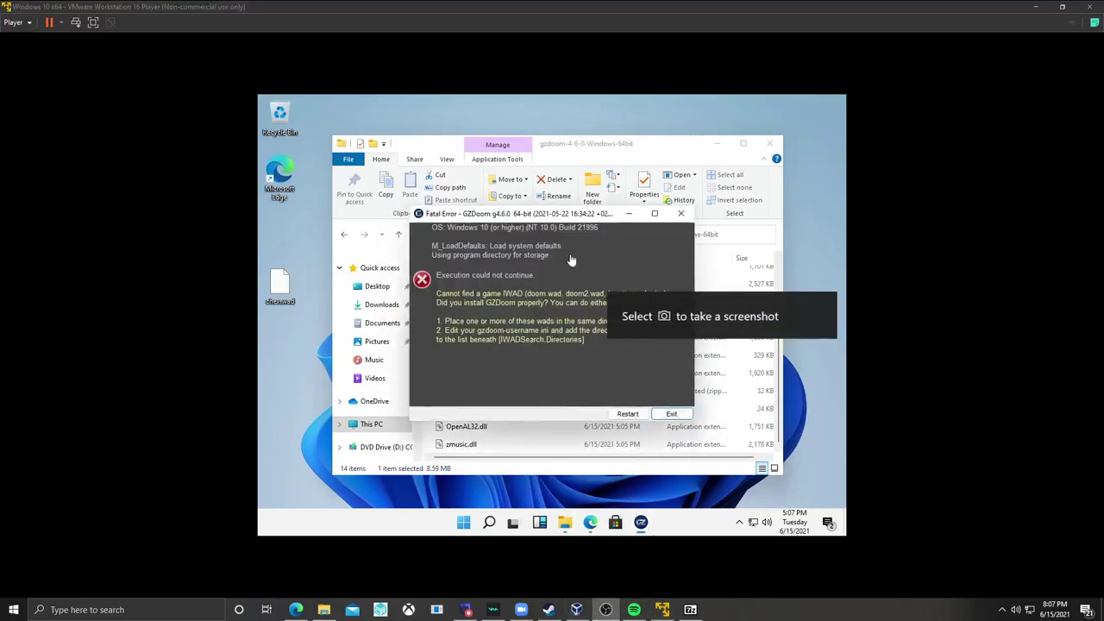
{"action": "left_click", "coordinate": [681, 213]}
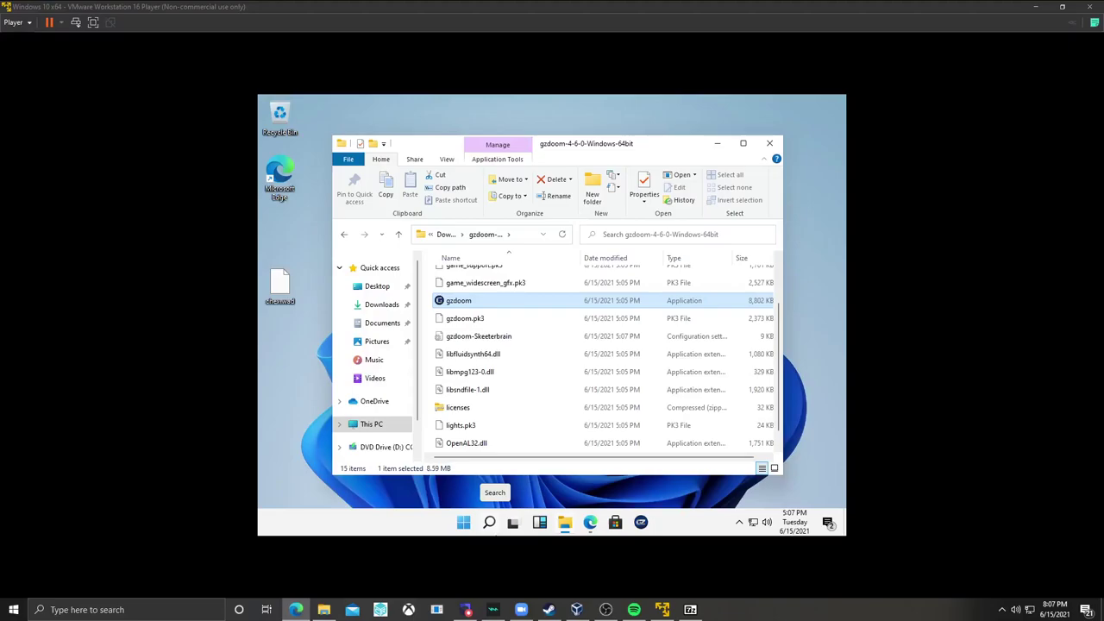
Step: Download the Windows Rocket Launcher 2.0 build, RocketLauncher2_v0102.zip, from the Doomworld forum
{"action": "key", "text": "alt+Tab"}
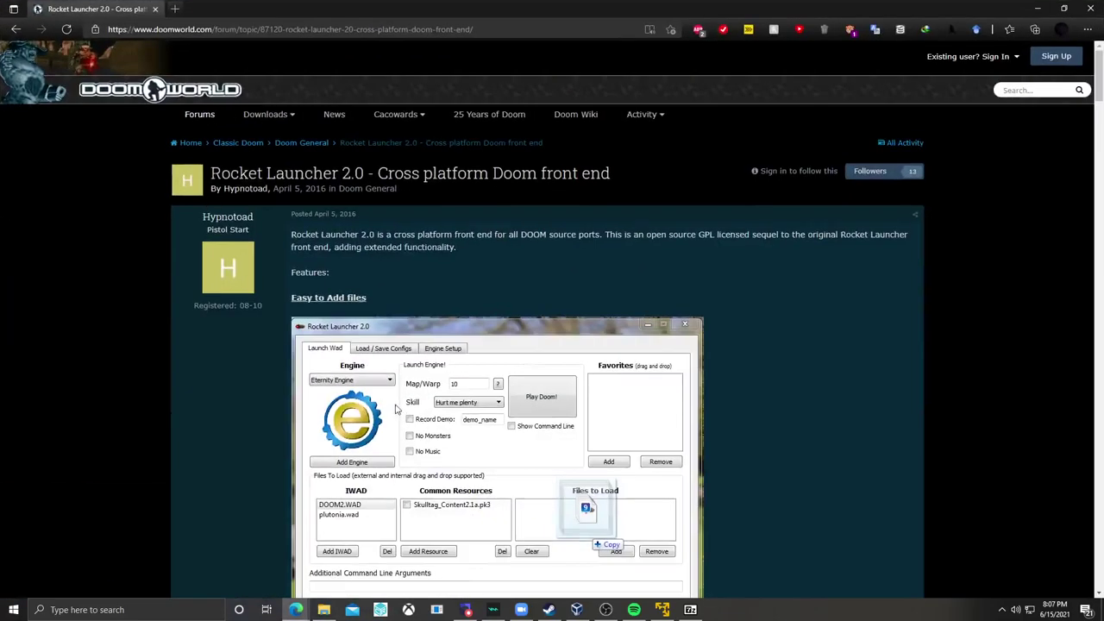
{"action": "scroll", "coordinate": [404, 406], "scroll_direction": "down", "scroll_amount": 3}
{"action": "scroll", "coordinate": [404, 405], "scroll_direction": "down", "scroll_amount": 4}
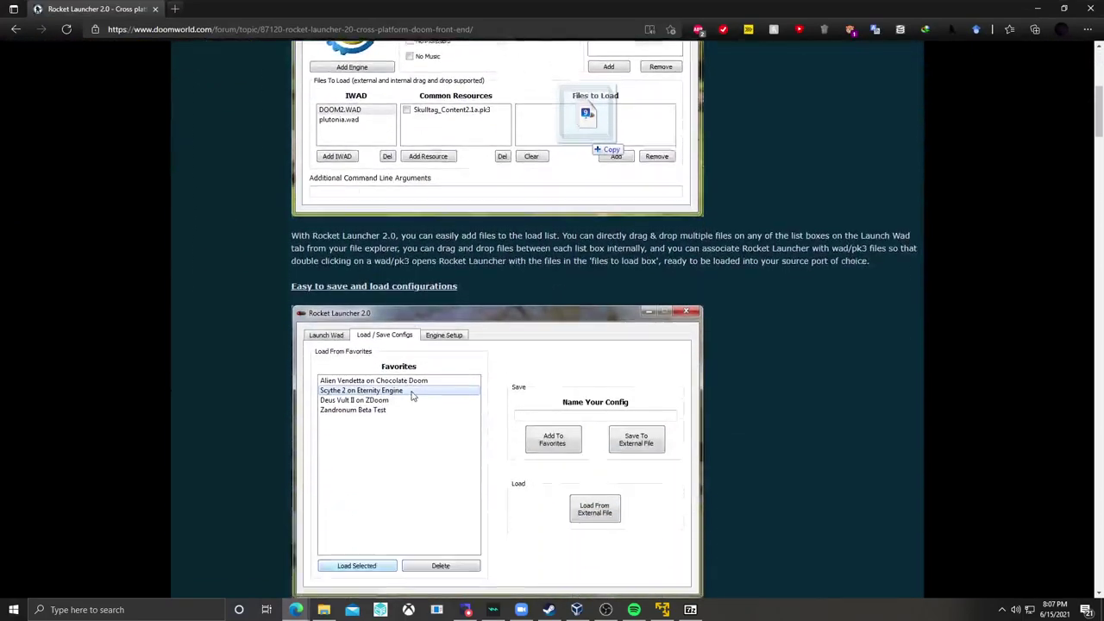
{"action": "scroll", "coordinate": [411, 396], "scroll_direction": "down", "scroll_amount": 5}
{"action": "scroll", "coordinate": [411, 395], "scroll_direction": "down", "scroll_amount": 5}
{"action": "scroll", "coordinate": [418, 371], "scroll_direction": "down", "scroll_amount": 5}
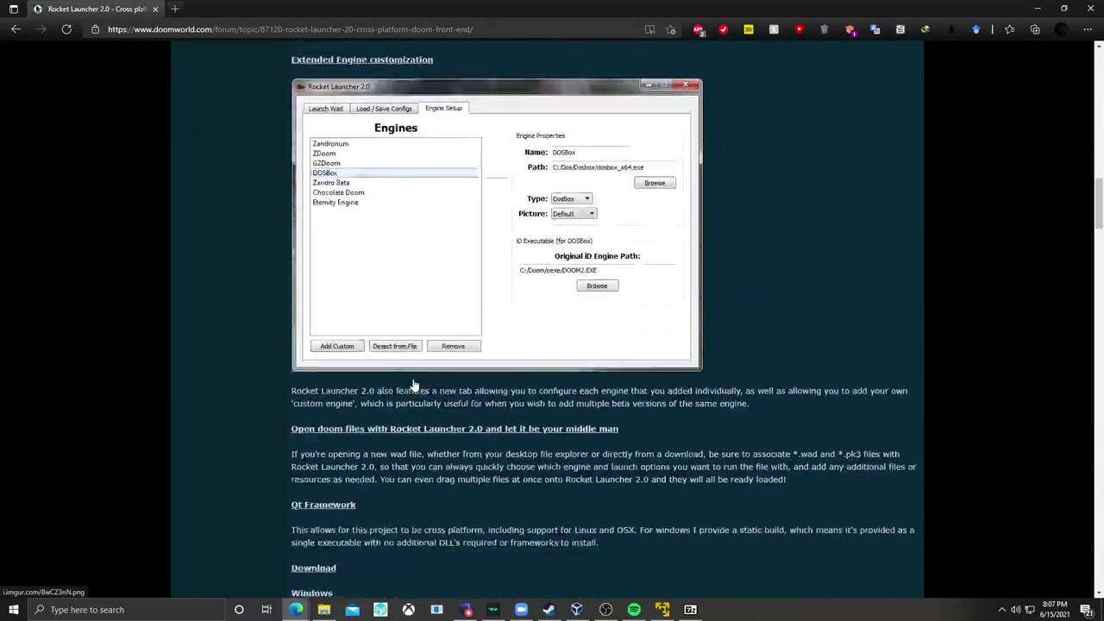
{"action": "scroll", "coordinate": [424, 347], "scroll_direction": "down", "scroll_amount": 3}
{"action": "scroll", "coordinate": [424, 347], "scroll_direction": "down", "scroll_amount": 1}
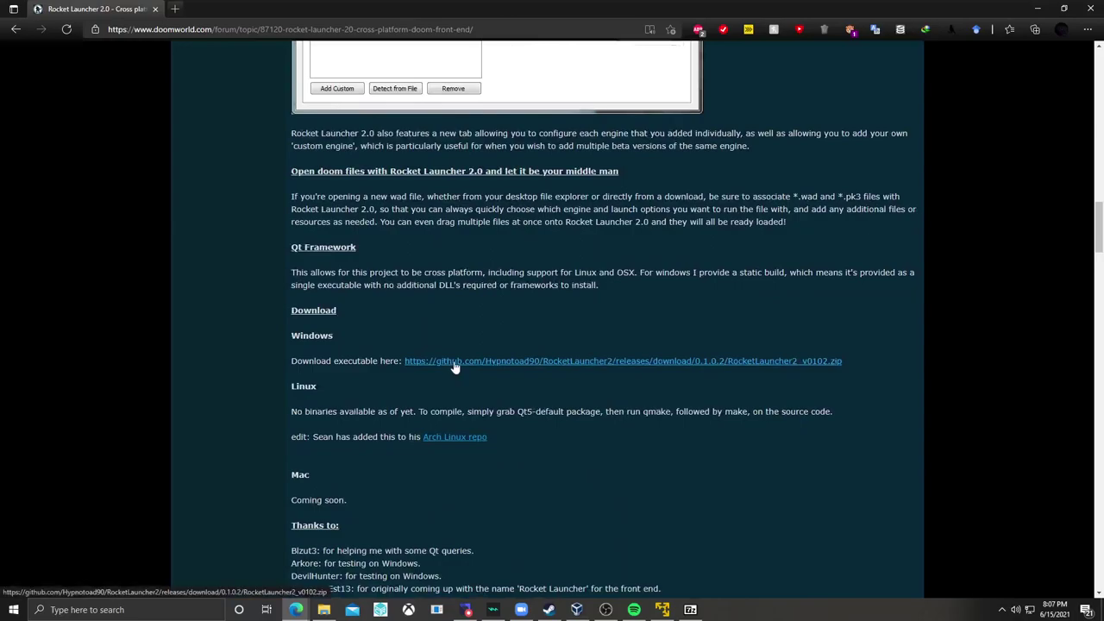
{"action": "left_click", "coordinate": [454, 363]}
{"action": "left_click", "coordinate": [560, 357]}
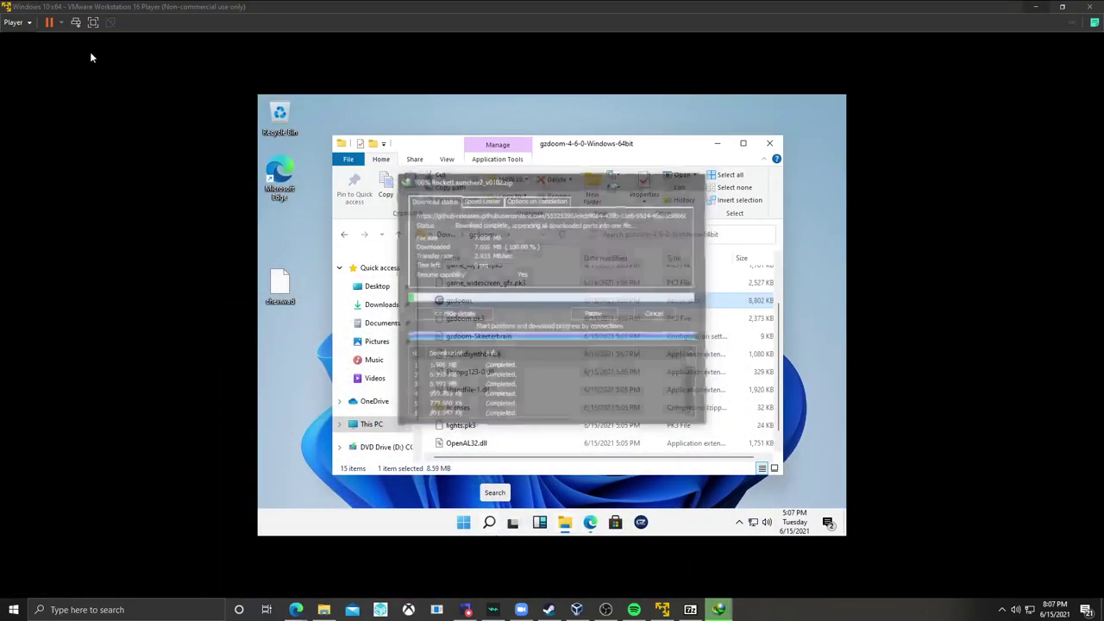
{"action": "left_click", "coordinate": [17, 23]}
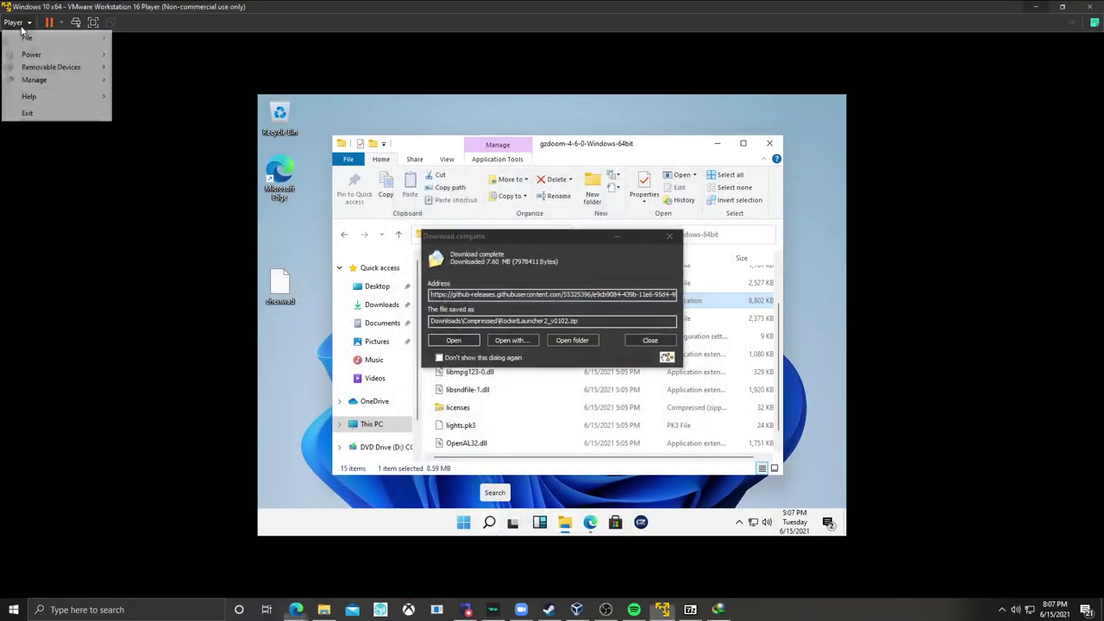
Step: Return the SanDisk drive to the host and copy RocketLauncher2.exe from the zip to IM STUFF (E:)
{"action": "mouse_move", "coordinate": [156, 134]}
{"action": "left_click", "coordinate": [349, 135]}
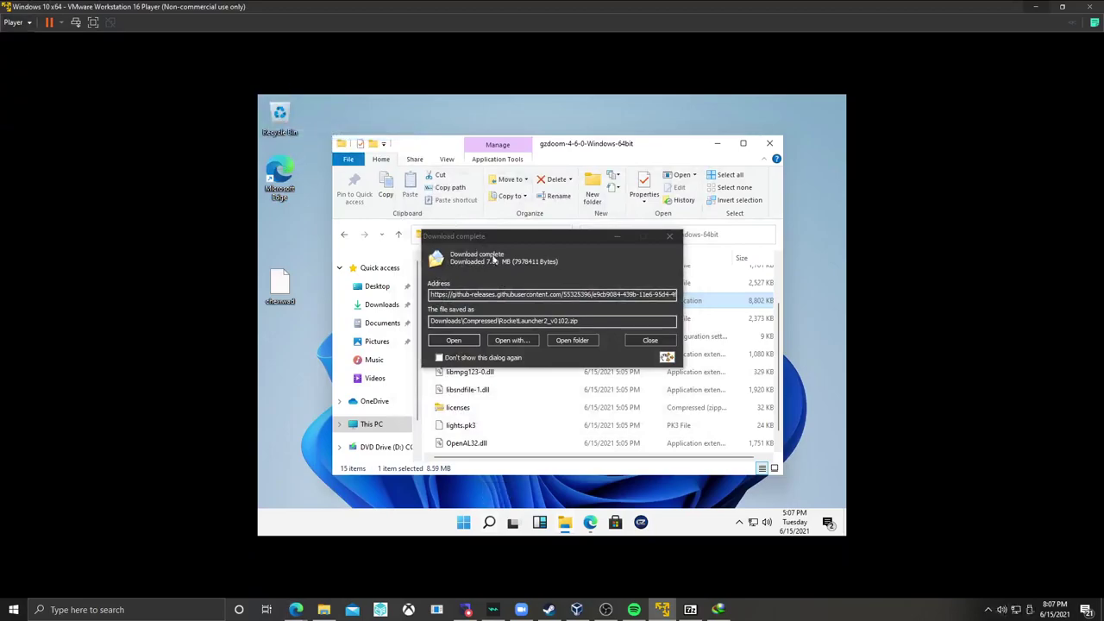
{"action": "left_click", "coordinate": [514, 340]}
{"action": "key", "text": "Escape"}
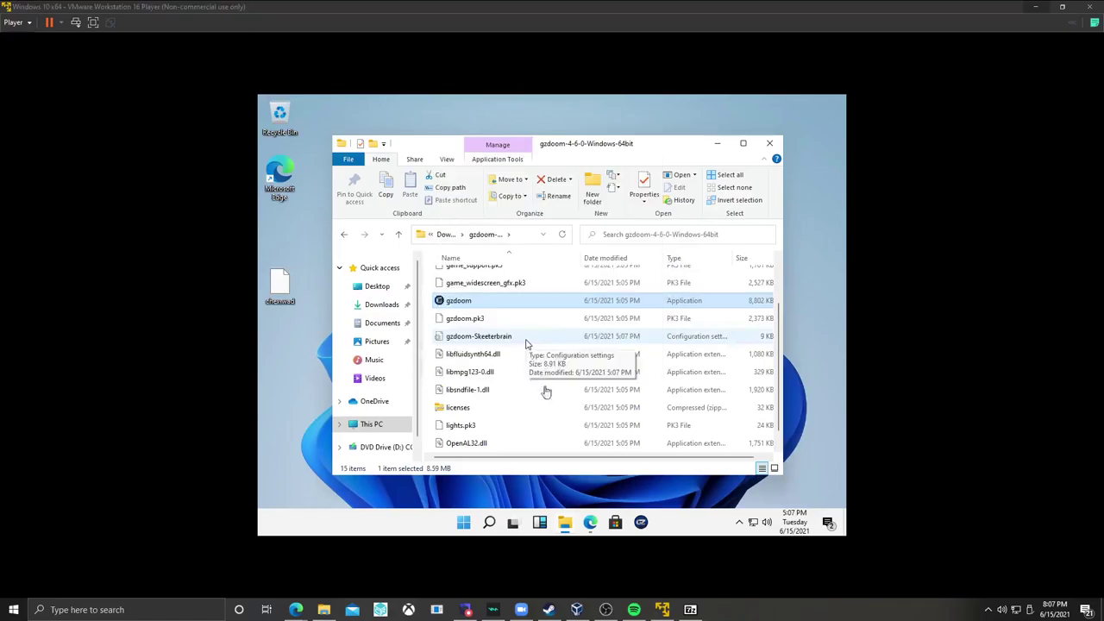
{"action": "scroll", "coordinate": [662, 407], "scroll_direction": "down", "scroll_amount": 1}
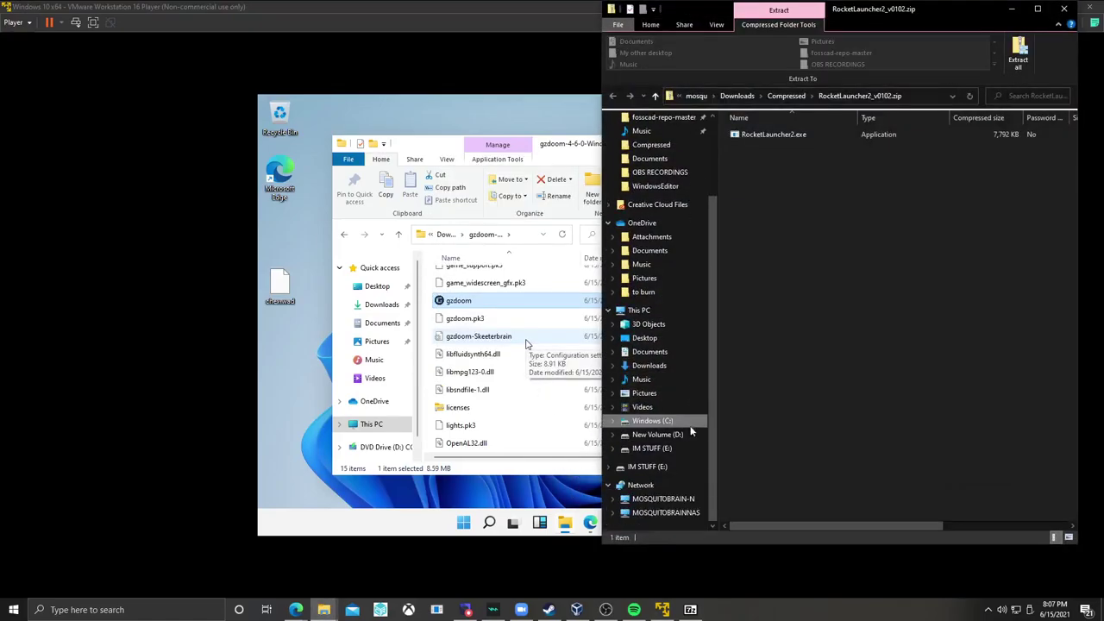
{"action": "left_click", "coordinate": [767, 134]}
{"action": "left_click", "coordinate": [640, 483]}
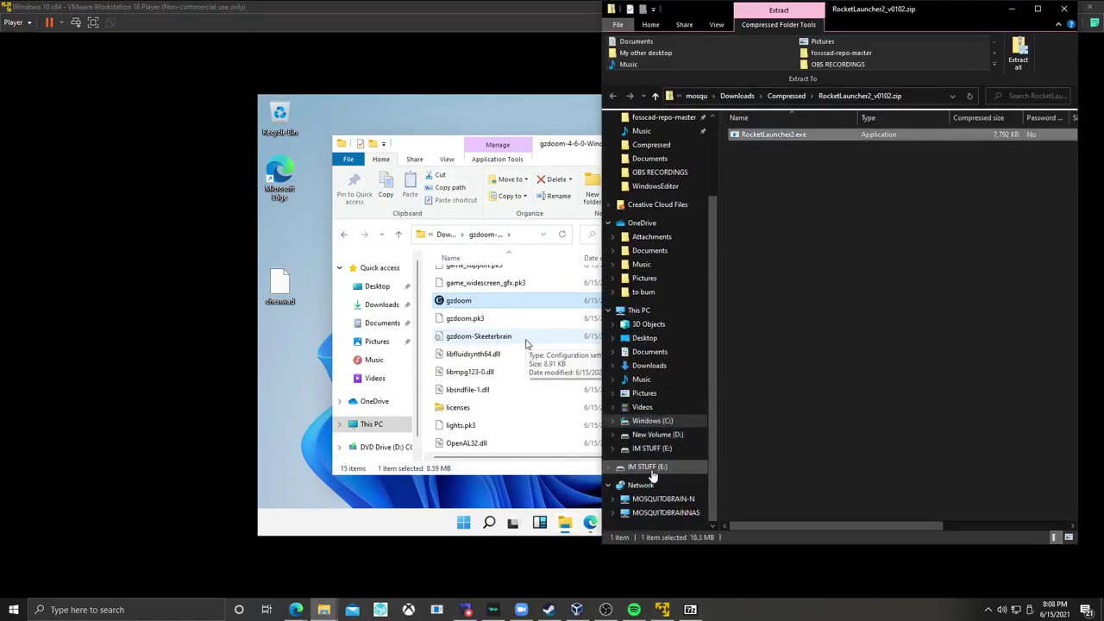
{"action": "left_click_drag", "start_coordinate": [653, 476], "coordinate": [652, 471]}
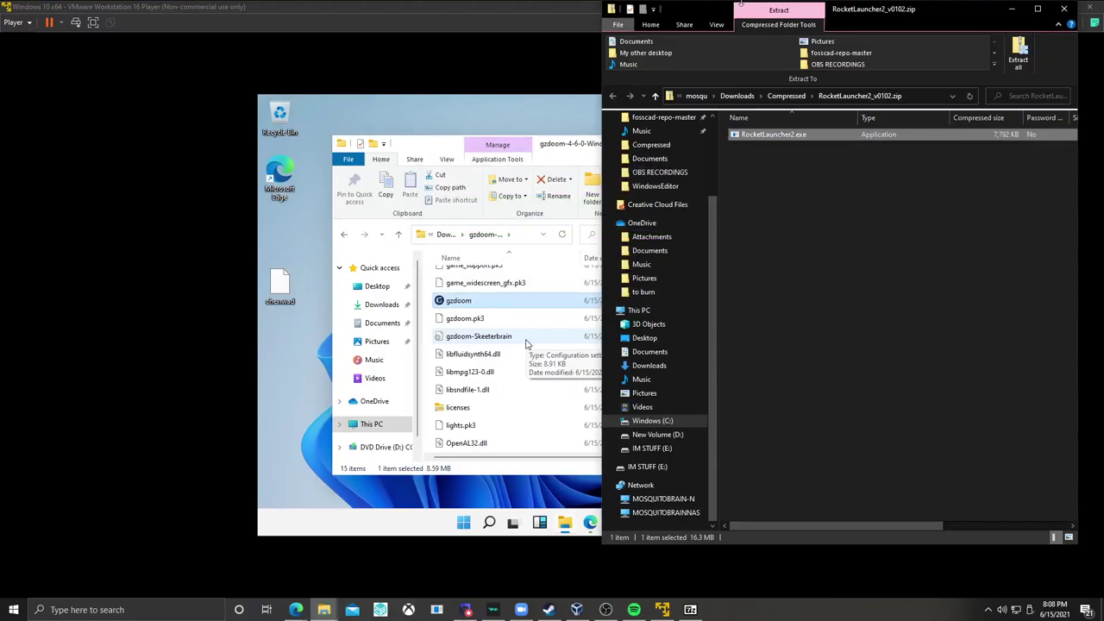
{"action": "left_click", "coordinate": [1064, 9]}
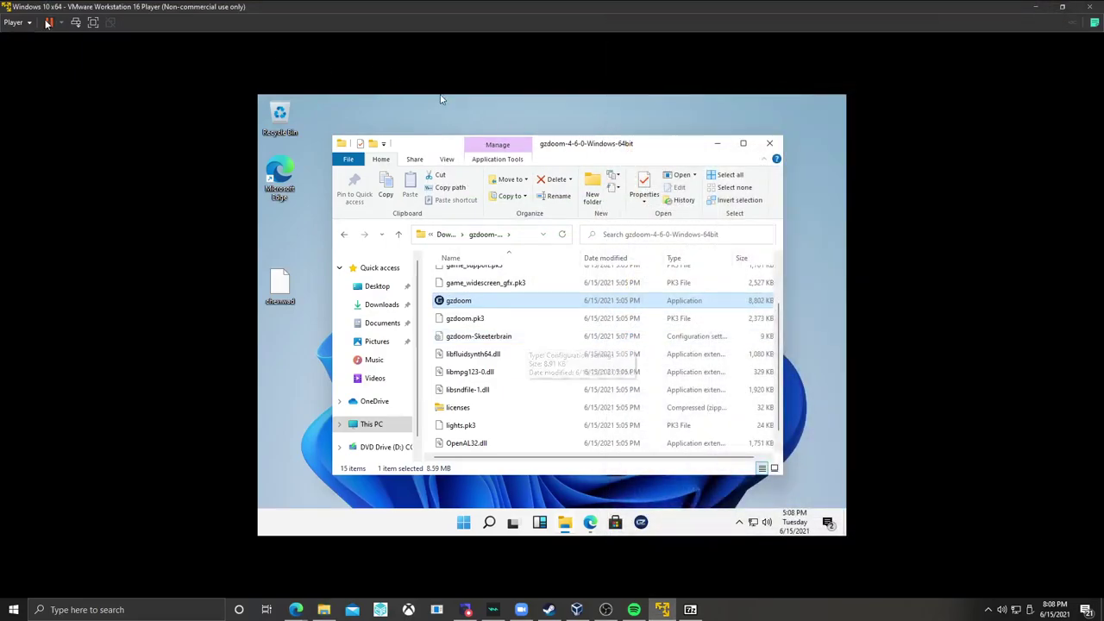
Step: Connect the SanDisk USB drive to the VM and open IM STUFF (E:)
{"action": "left_click", "coordinate": [17, 22]}
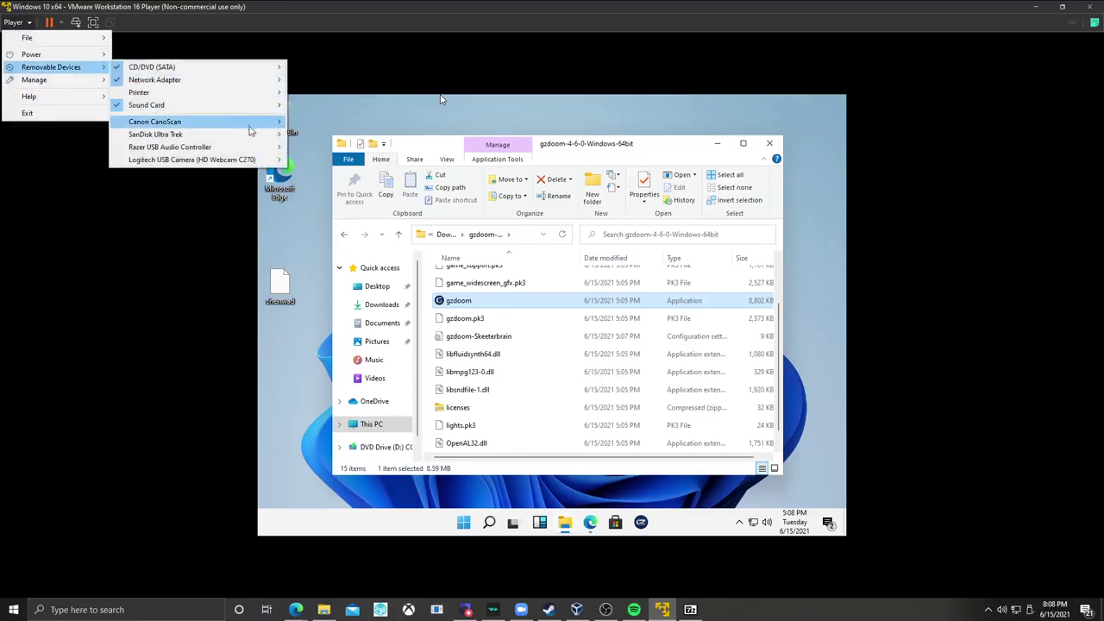
{"action": "mouse_move", "coordinate": [155, 135]}
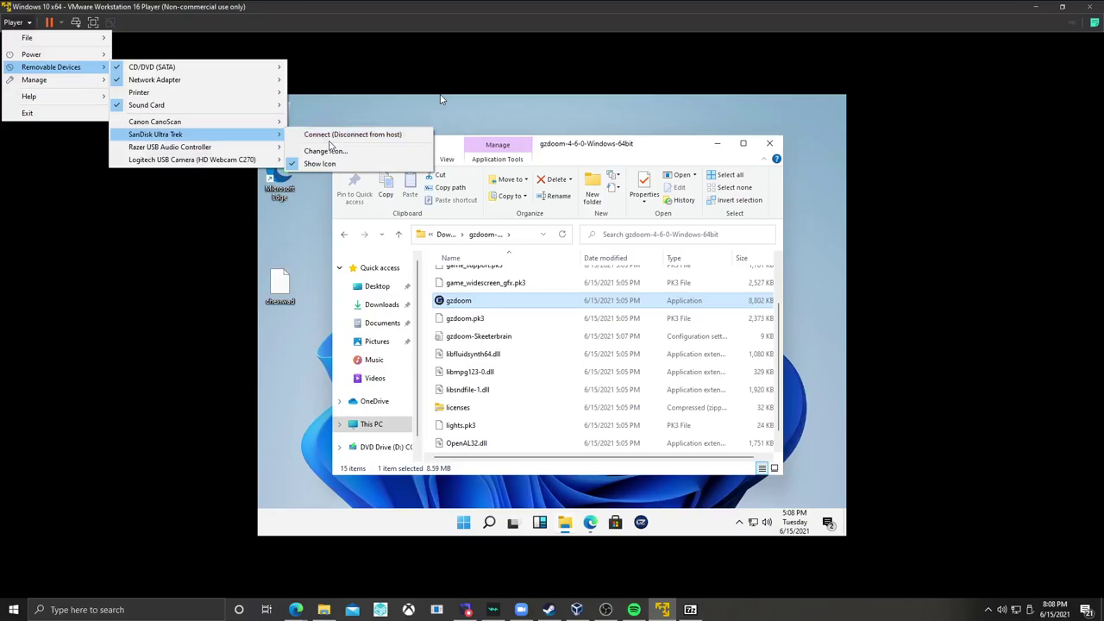
{"action": "left_click", "coordinate": [353, 135]}
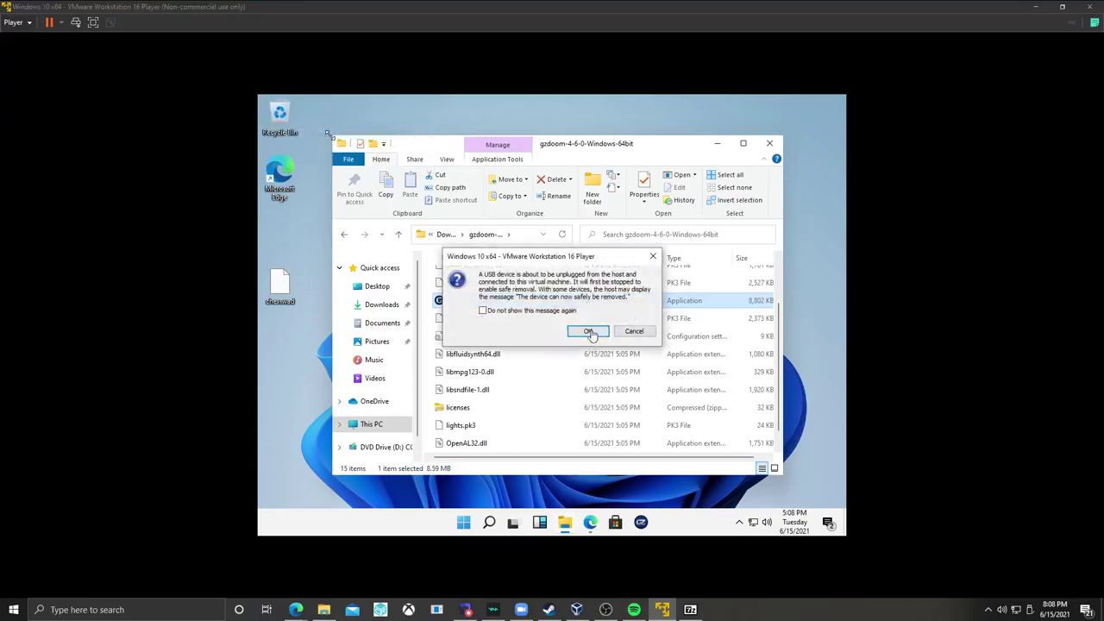
{"action": "left_click", "coordinate": [588, 331]}
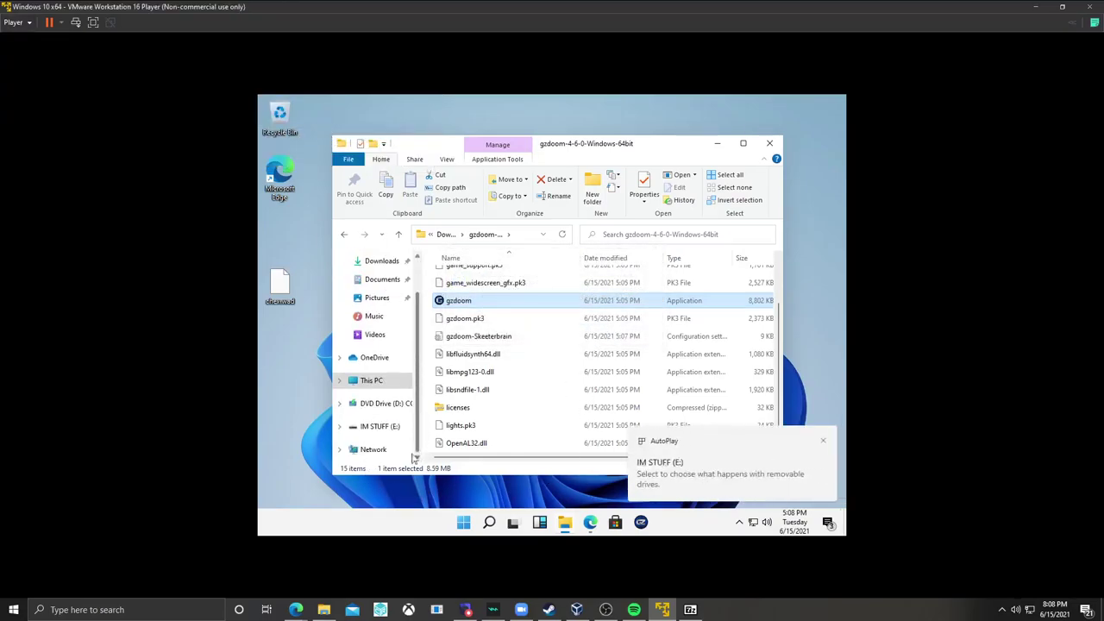
{"action": "scroll", "coordinate": [388, 415], "scroll_direction": "down", "scroll_amount": 2}
{"action": "left_click", "coordinate": [380, 426]}
Step: Move RocketLauncher2 via Downloads into the gzdoom-4-6-0-Windows-64bit folder
{"action": "left_click", "coordinate": [472, 330]}
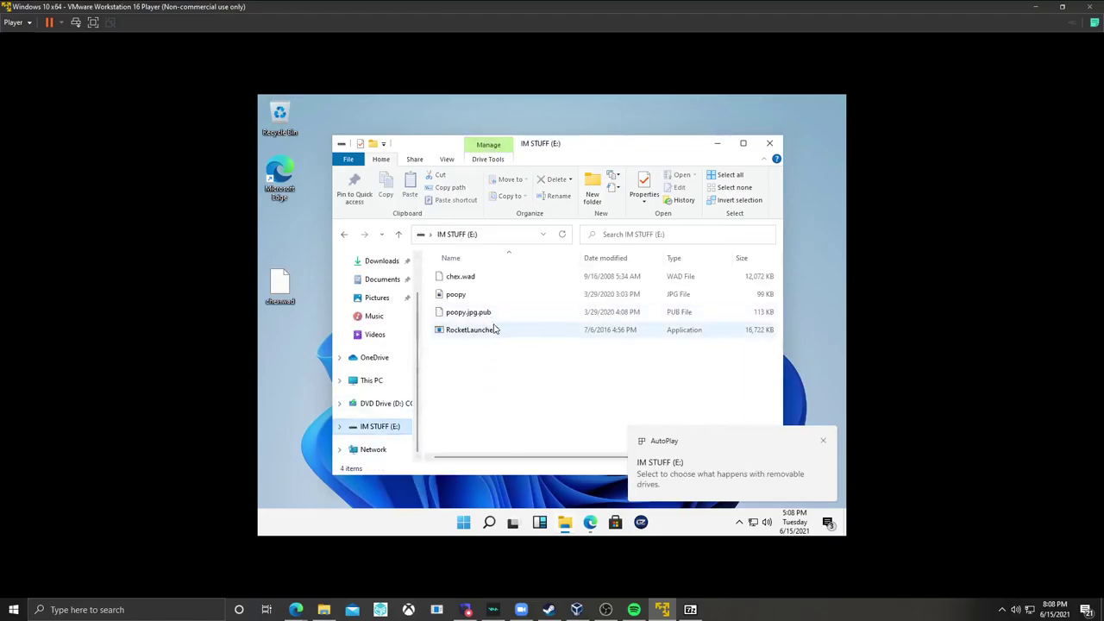
{"action": "left_click_drag", "start_coordinate": [443, 143], "coordinate": [528, 160]}
{"action": "left_click_drag", "start_coordinate": [552, 345], "coordinate": [459, 320]}
{"action": "left_click", "coordinate": [467, 320]}
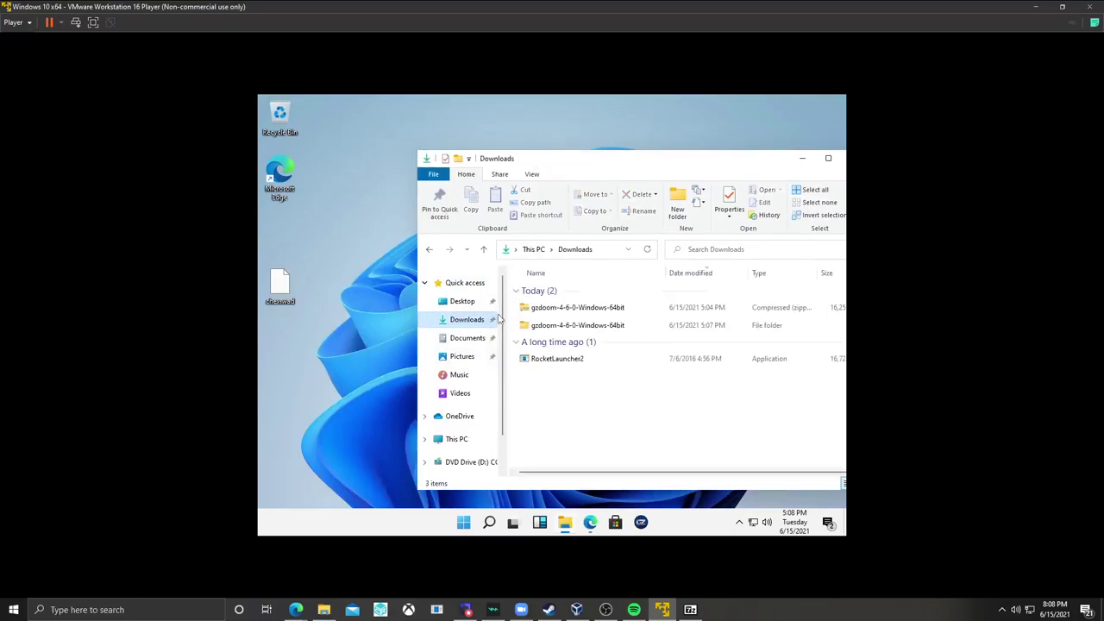
{"action": "left_click_drag", "start_coordinate": [556, 358], "coordinate": [578, 326]}
{"action": "left_click", "coordinate": [547, 328]}
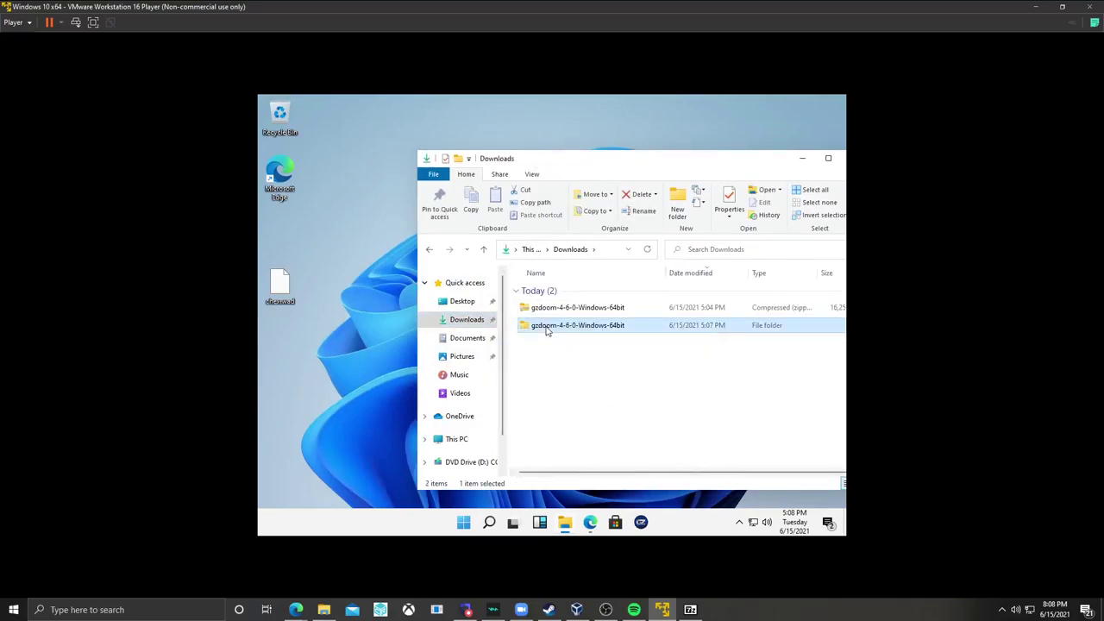
{"action": "double_click", "coordinate": [547, 328]}
{"action": "scroll", "coordinate": [604, 371], "scroll_direction": "down", "scroll_amount": 5}
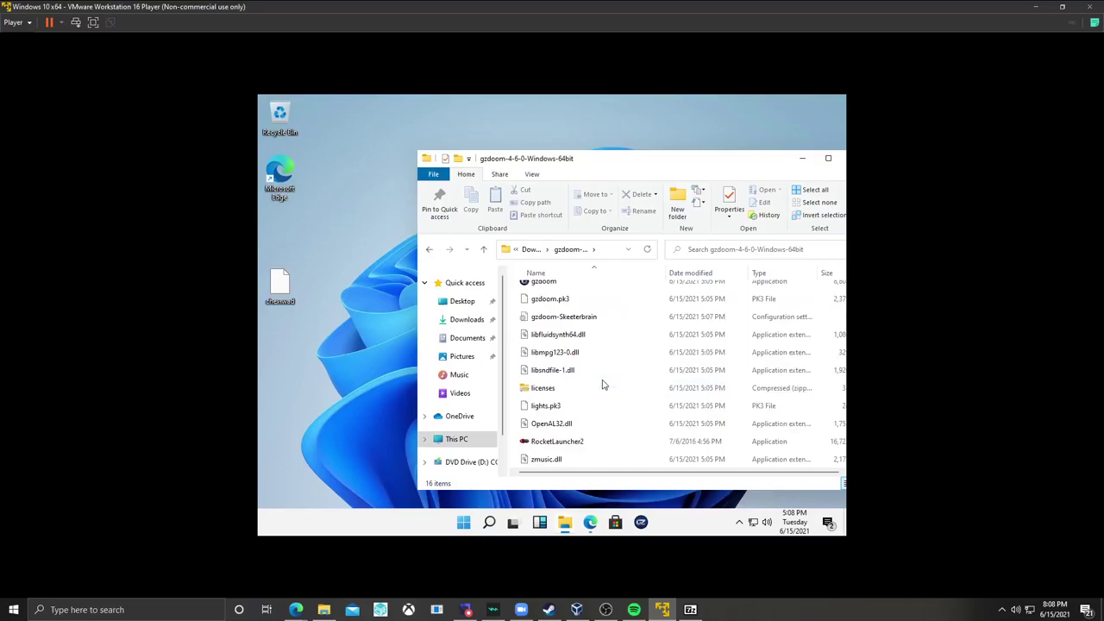
{"action": "left_click", "coordinate": [668, 443]}
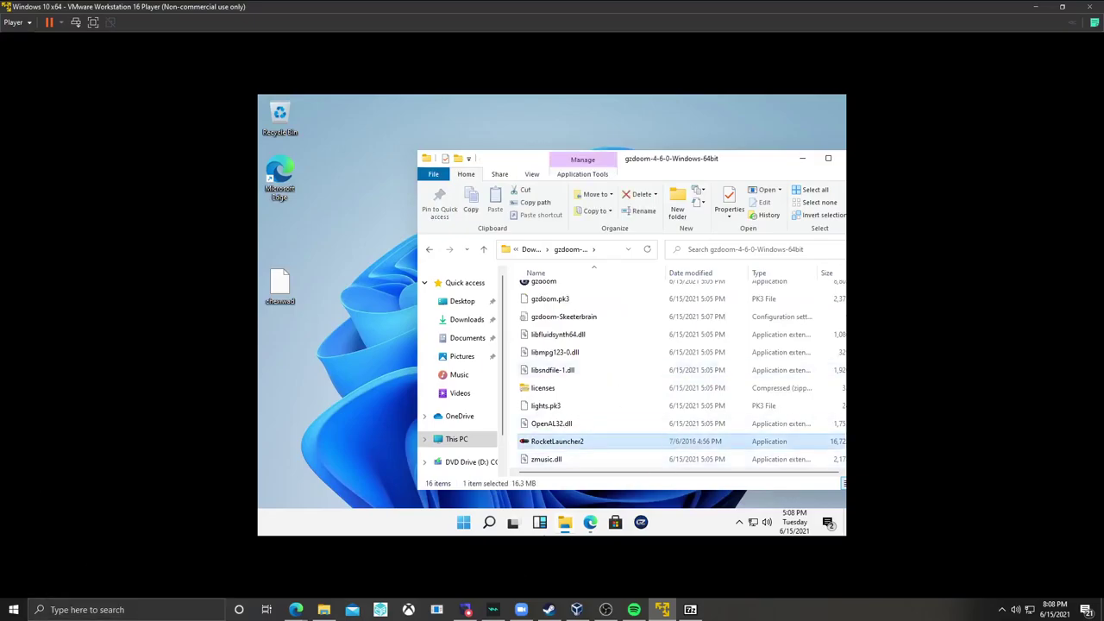
Step: Launch Rocket Launcher and add gzdoom.exe as an engine
{"action": "key", "text": "Return"}
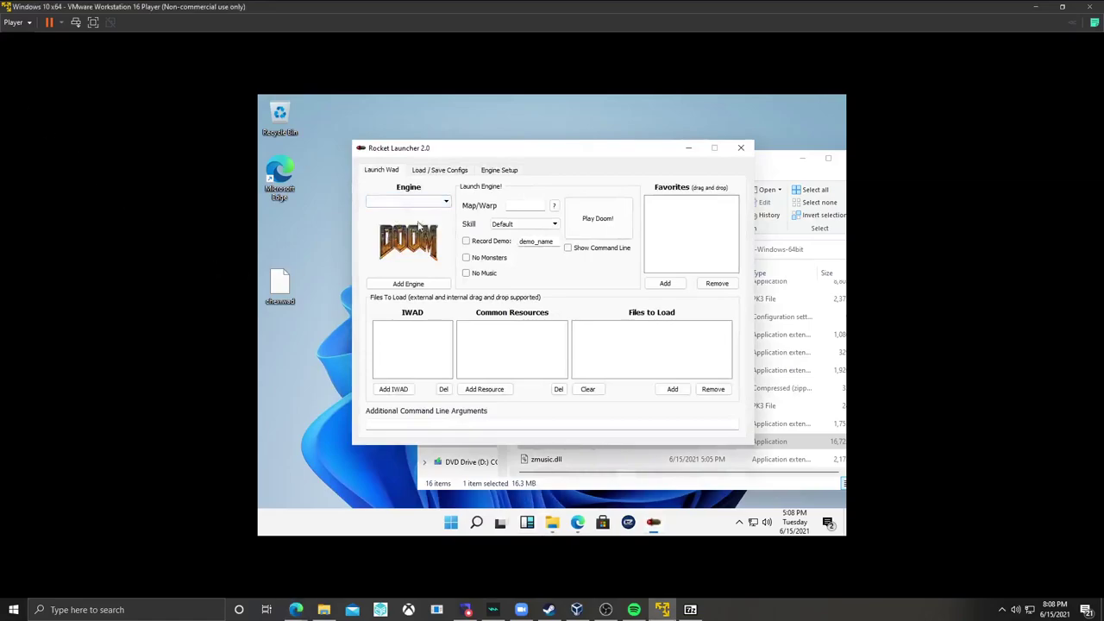
{"action": "left_click", "coordinate": [421, 284]}
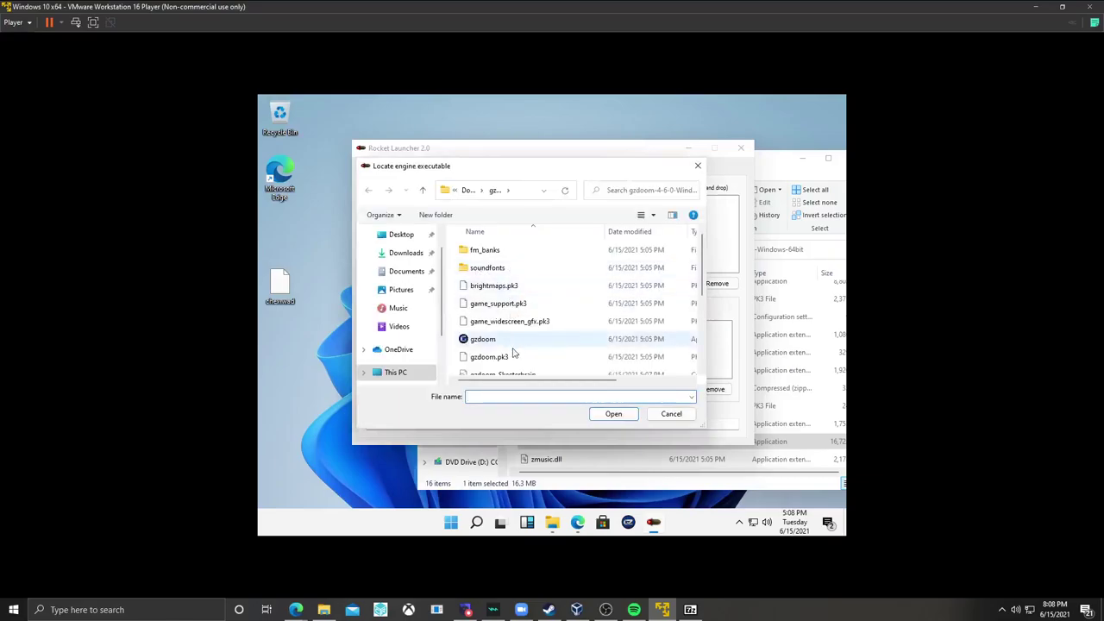
{"action": "left_click", "coordinate": [511, 340]}
{"action": "double_click", "coordinate": [512, 340]}
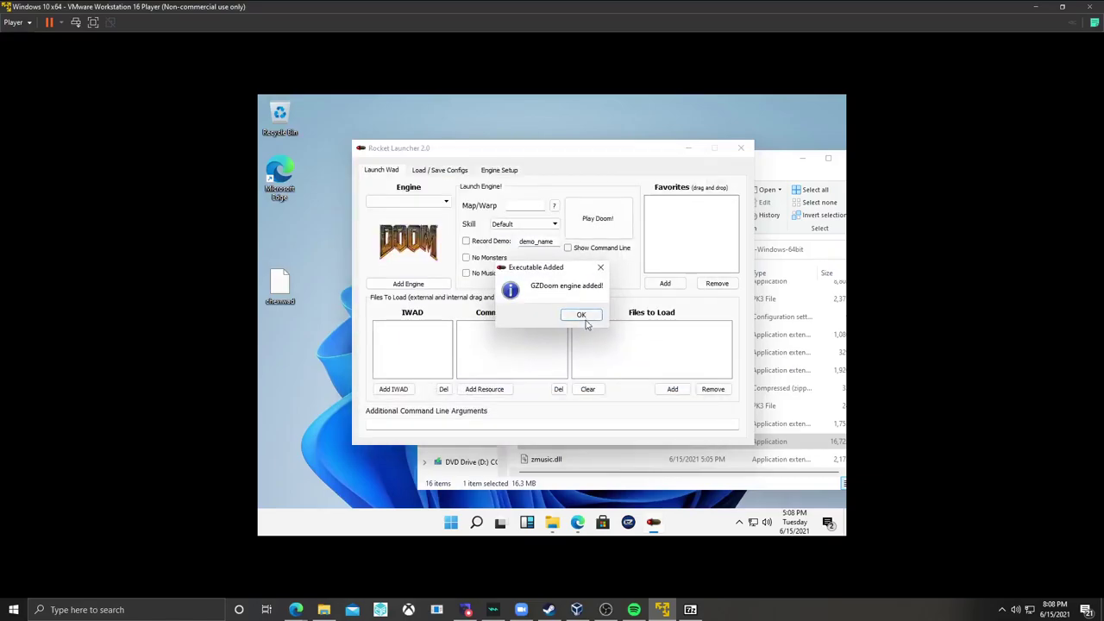
{"action": "left_click", "coordinate": [589, 316]}
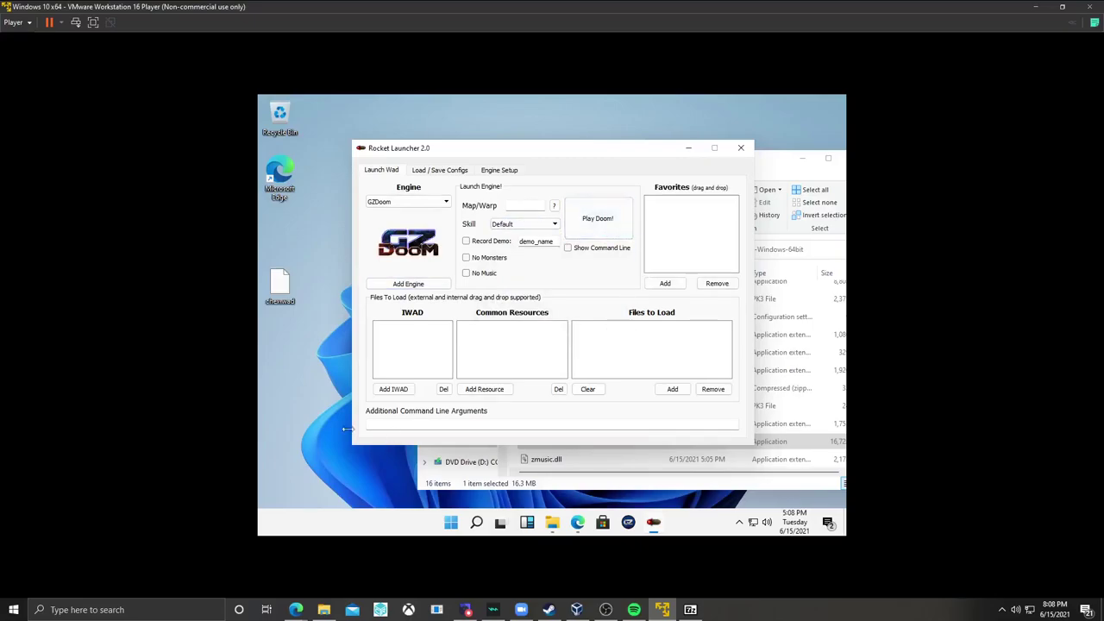
Step: Set chex.wad as the IWAD, try Play Doom!, and close the OpenGL fatal error
{"action": "left_click_drag", "start_coordinate": [280, 289], "coordinate": [405, 359]}
{"action": "left_click", "coordinate": [390, 329]}
{"action": "left_click", "coordinate": [597, 218]}
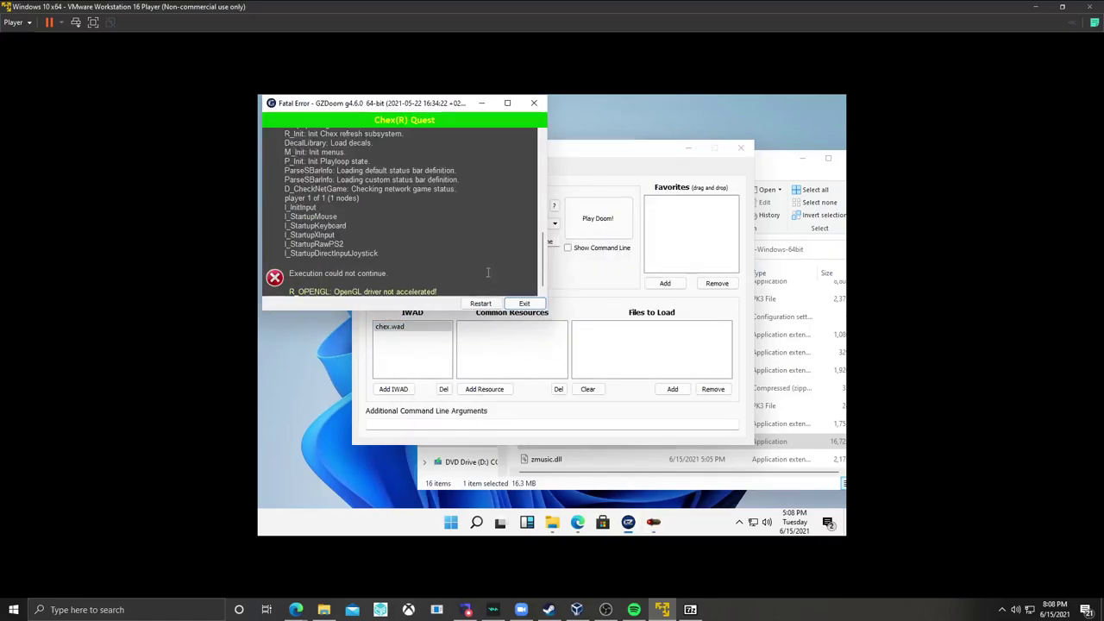
{"action": "left_click", "coordinate": [523, 304]}
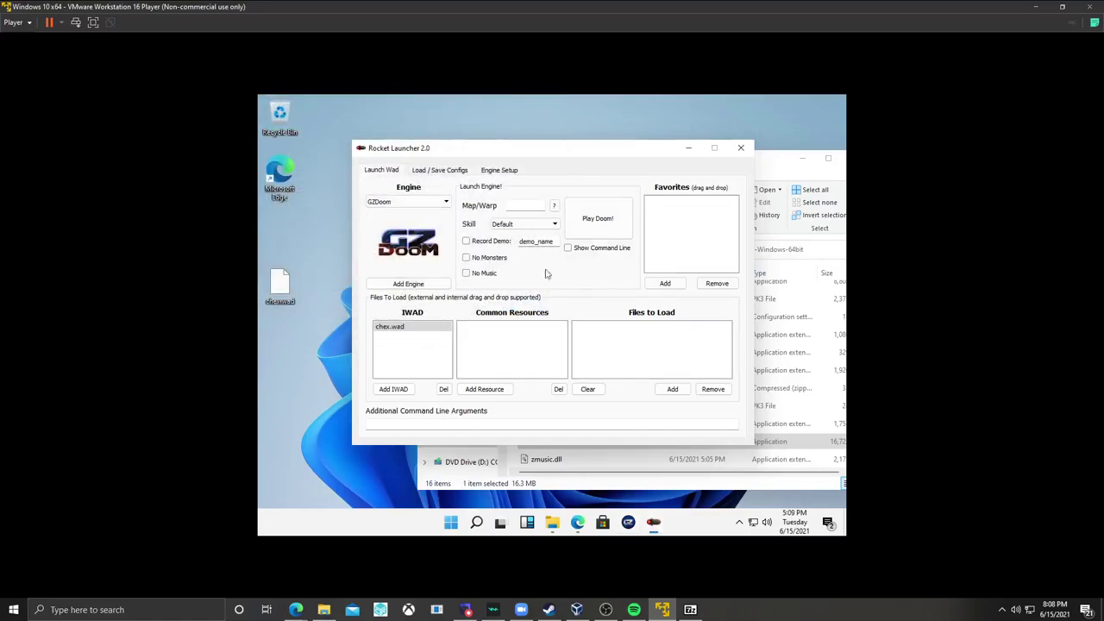
Step: Close Rocket Launcher and Explorer, then review the VM's network, sound, USB and display settings
{"action": "left_click", "coordinate": [738, 147]}
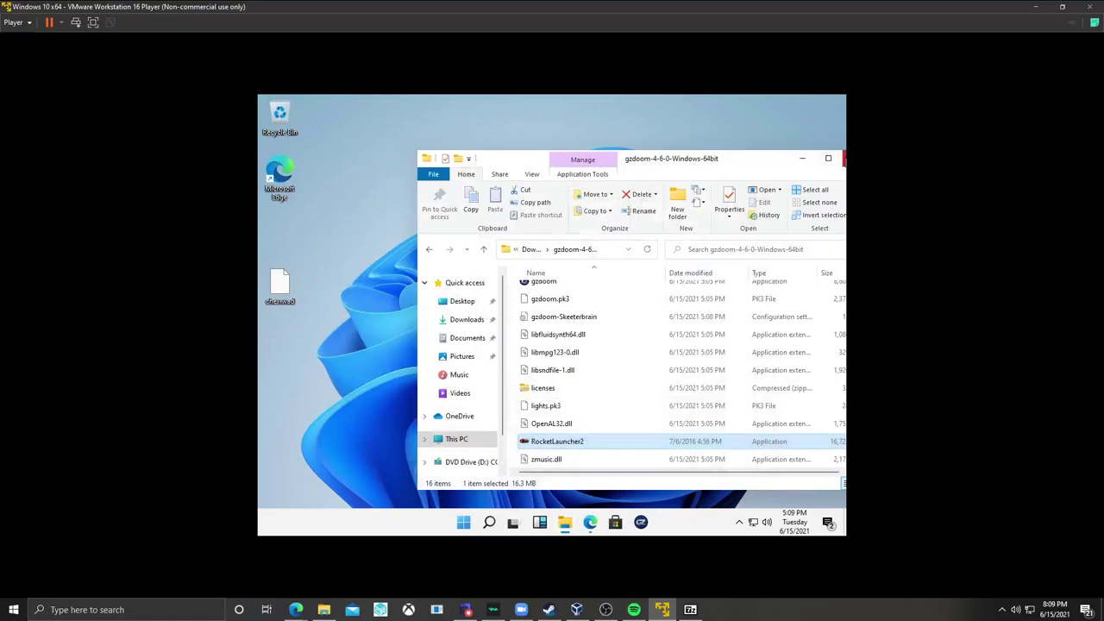
{"action": "left_click", "coordinate": [841, 159]}
{"action": "left_click", "coordinate": [17, 22]}
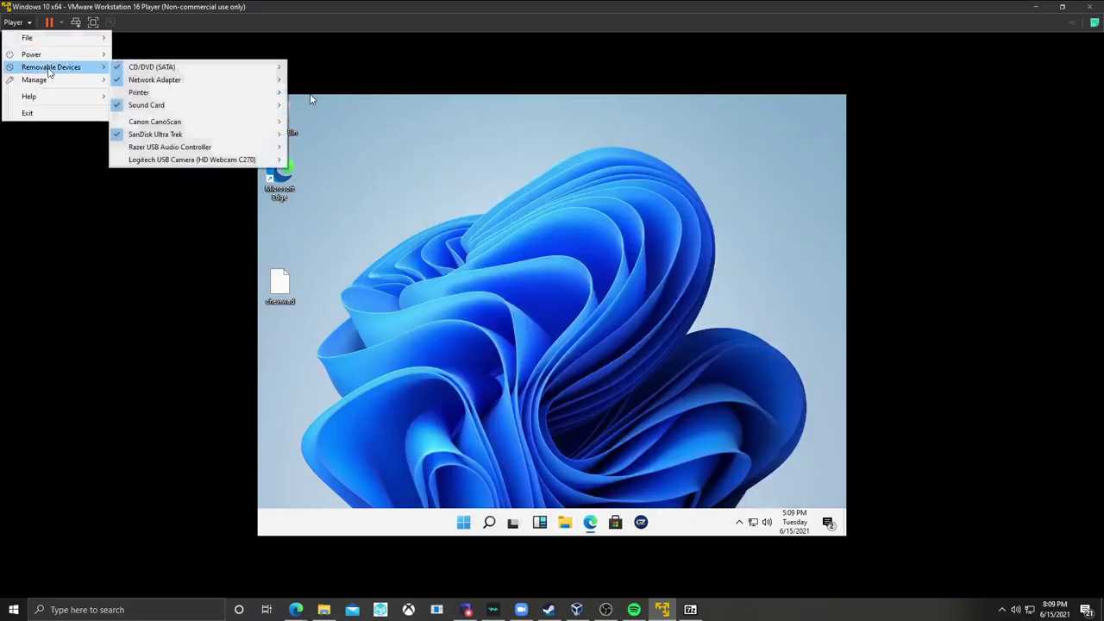
{"action": "mouse_move", "coordinate": [35, 79]}
{"action": "left_click", "coordinate": [168, 109]}
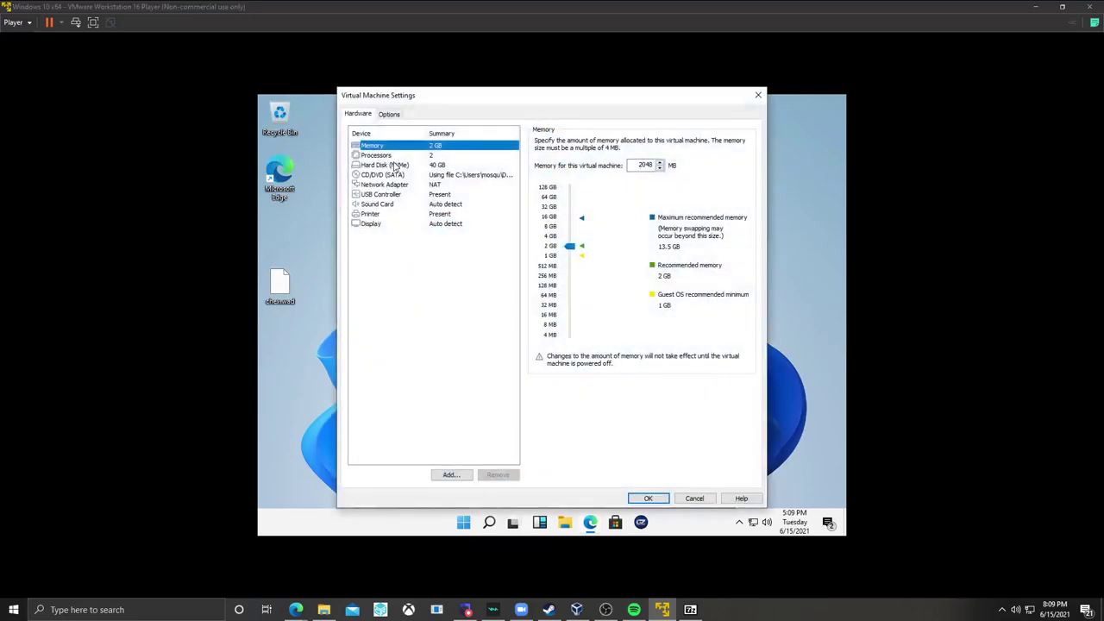
{"action": "left_click", "coordinate": [385, 185]}
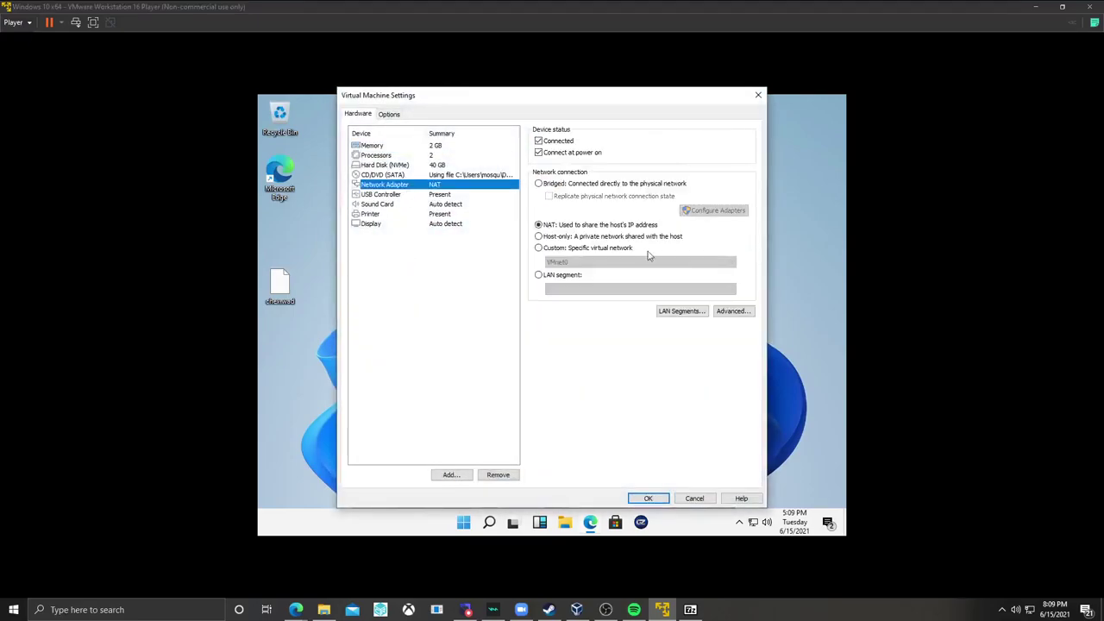
{"action": "left_click", "coordinate": [474, 209]}
{"action": "left_click", "coordinate": [462, 185]}
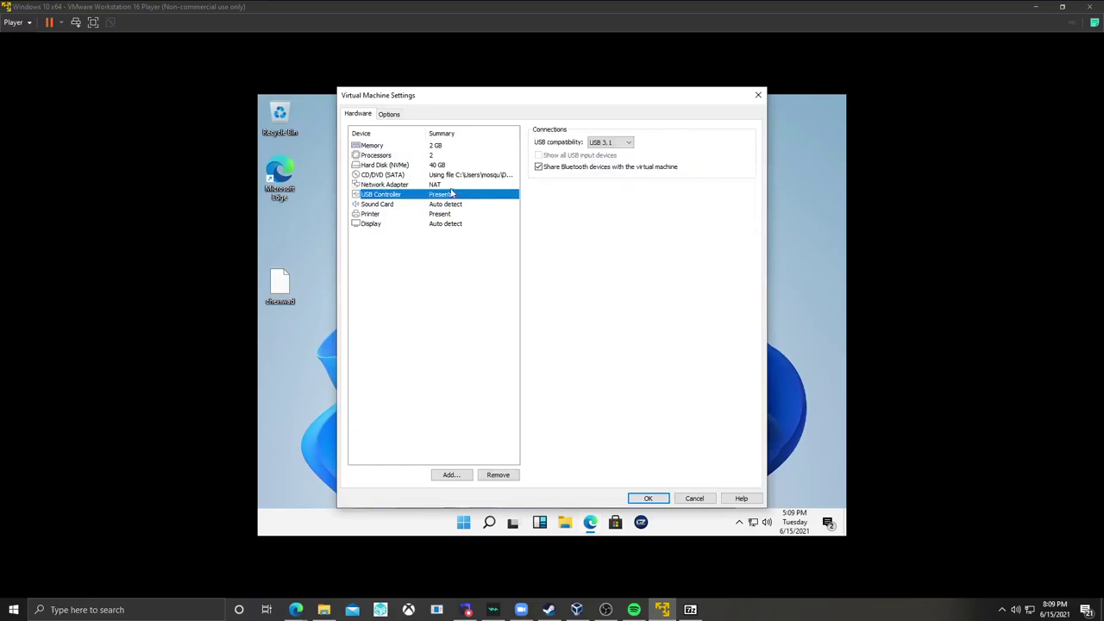
{"action": "left_click", "coordinate": [467, 224]}
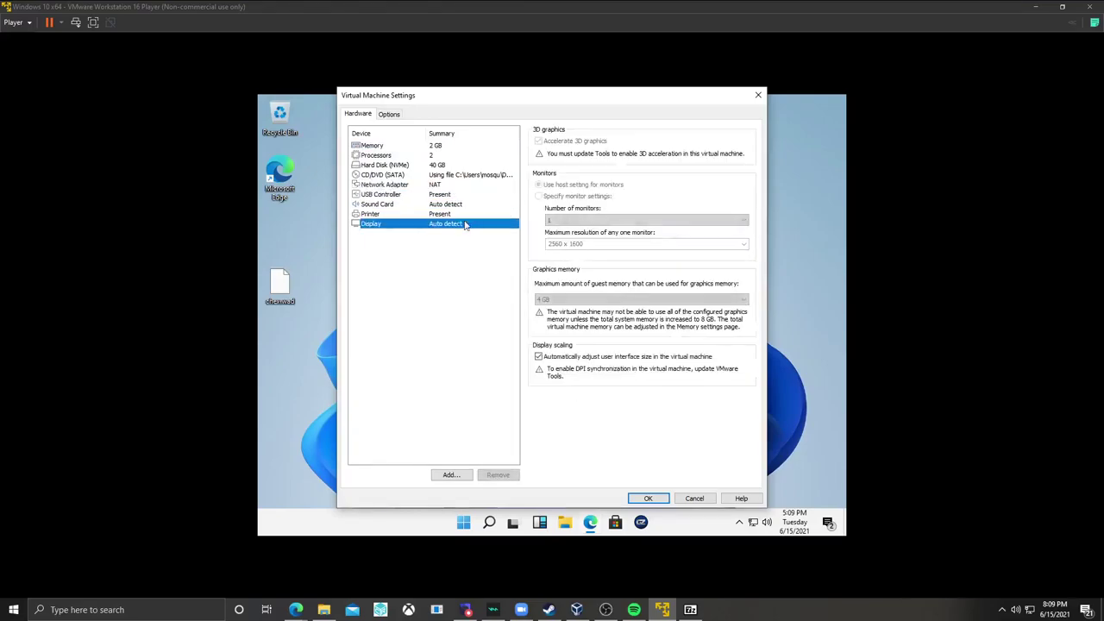
{"action": "left_click", "coordinate": [759, 95]}
Step: Start the VMware Tools install from Player > Manage and choose Download and Install
{"action": "left_click", "coordinate": [17, 23]}
{"action": "mouse_move", "coordinate": [34, 79]}
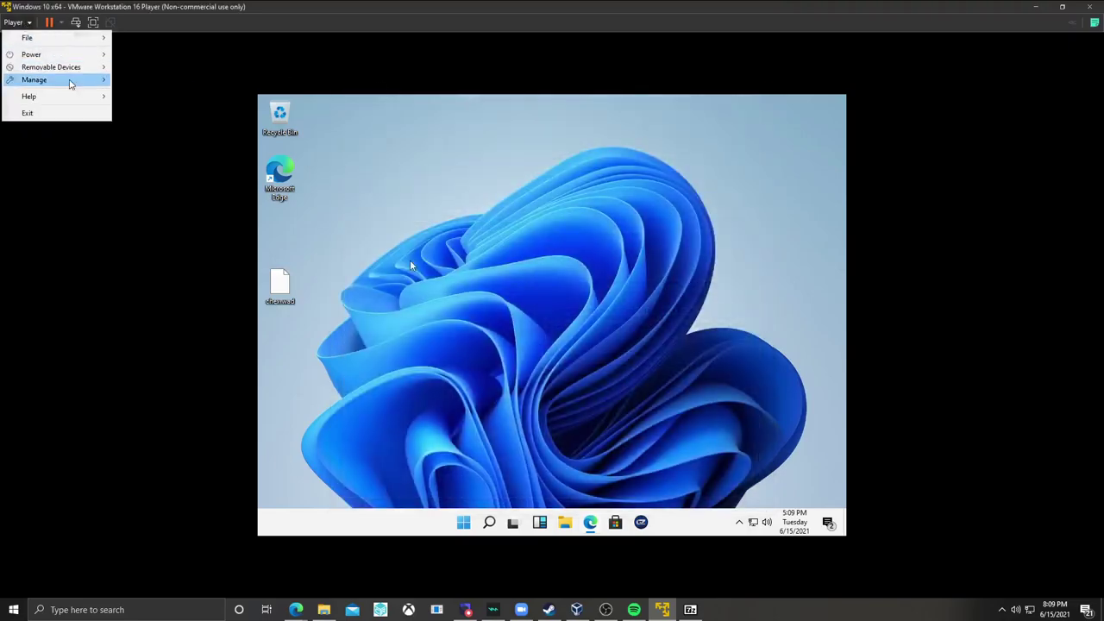
{"action": "left_click", "coordinate": [161, 80]}
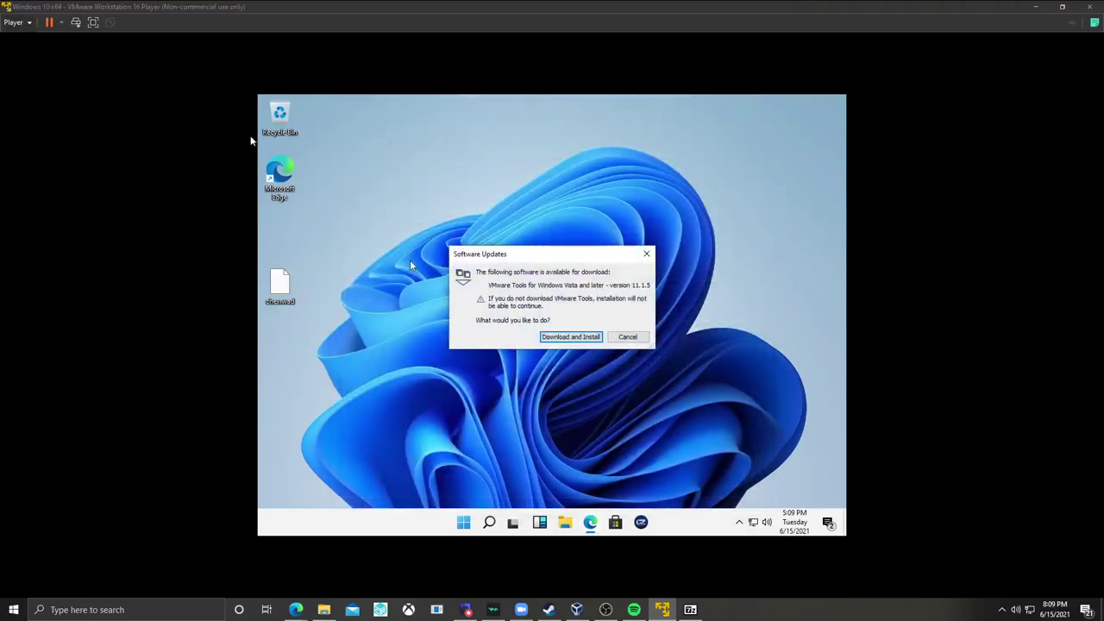
{"action": "left_click", "coordinate": [570, 337]}
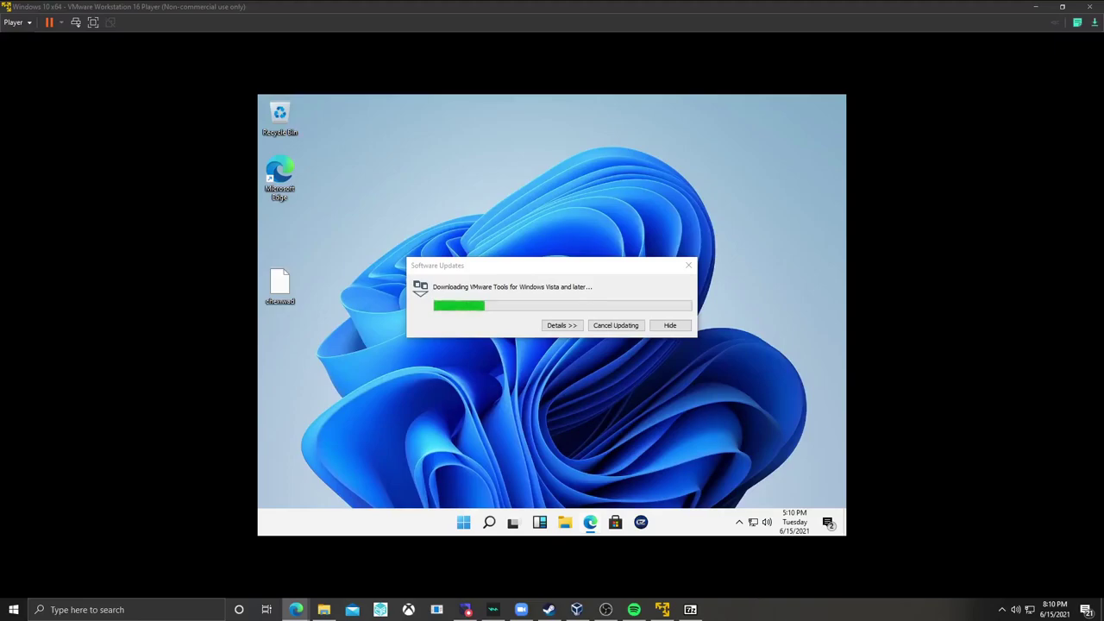
Step: Disconnect the SanDisk drive from the VM and hand it back to the host
{"action": "left_click", "coordinate": [569, 338]}
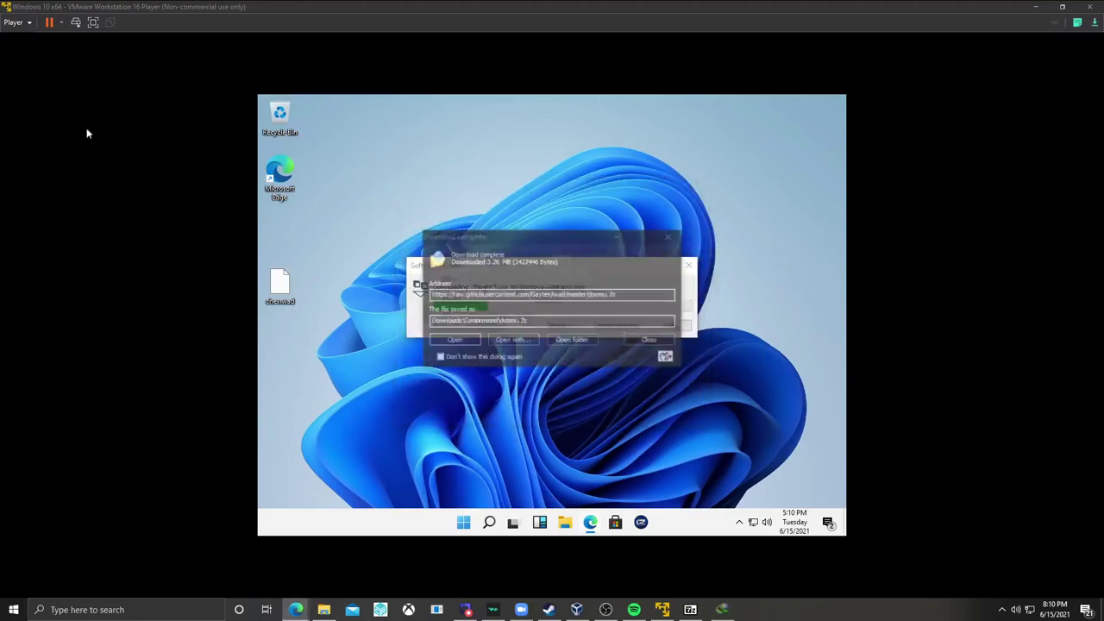
{"action": "left_click", "coordinate": [454, 339]}
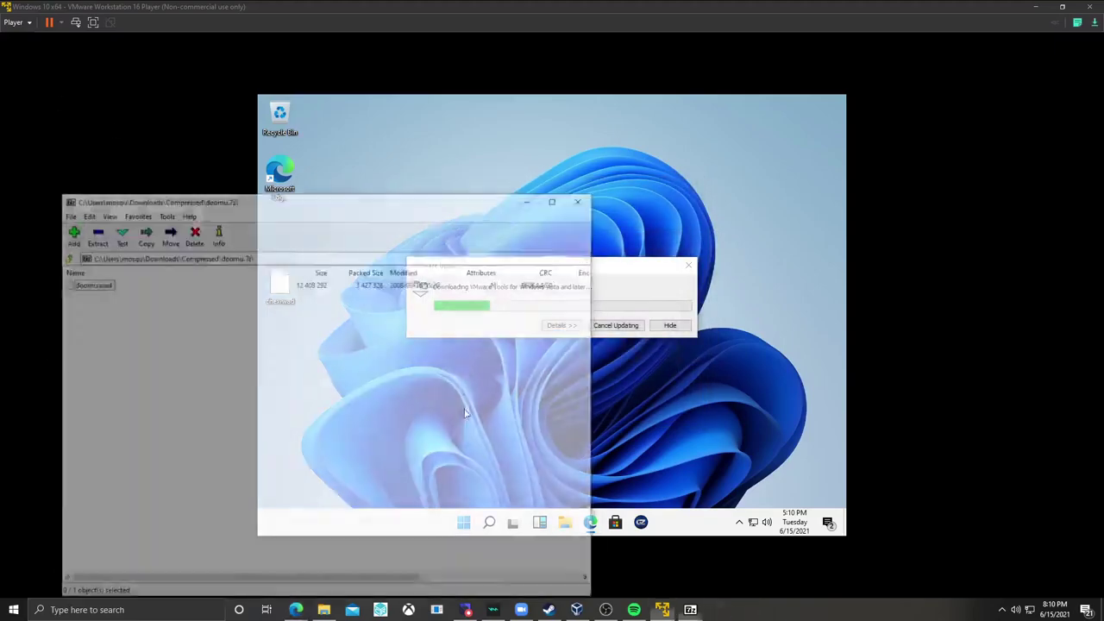
{"action": "left_click", "coordinate": [16, 22]}
{"action": "mouse_move", "coordinate": [51, 67]}
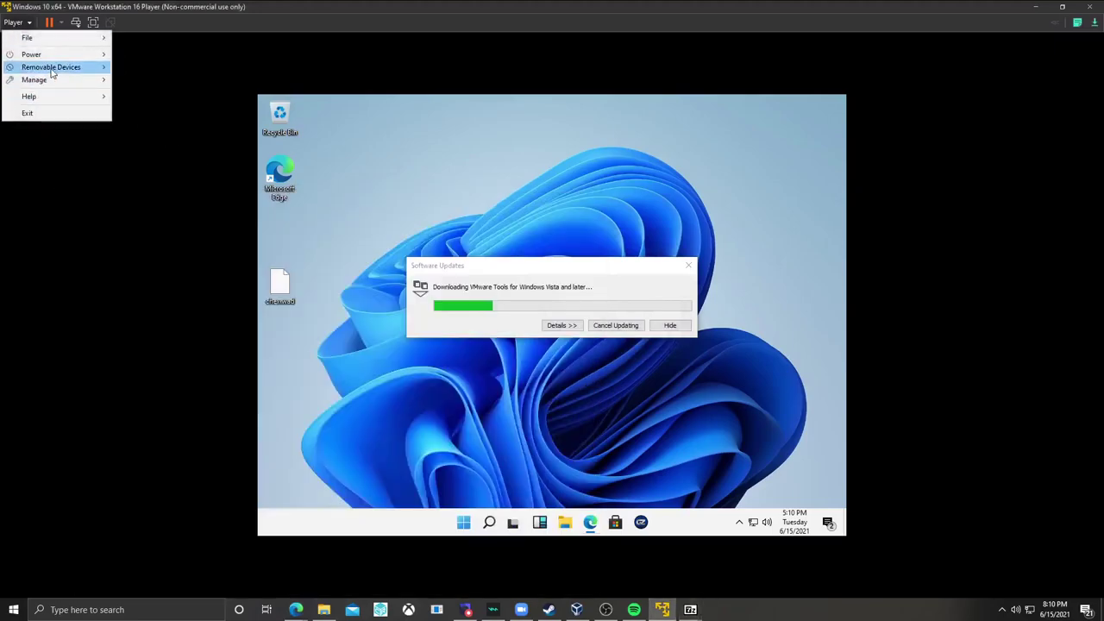
{"action": "mouse_move", "coordinate": [155, 135]}
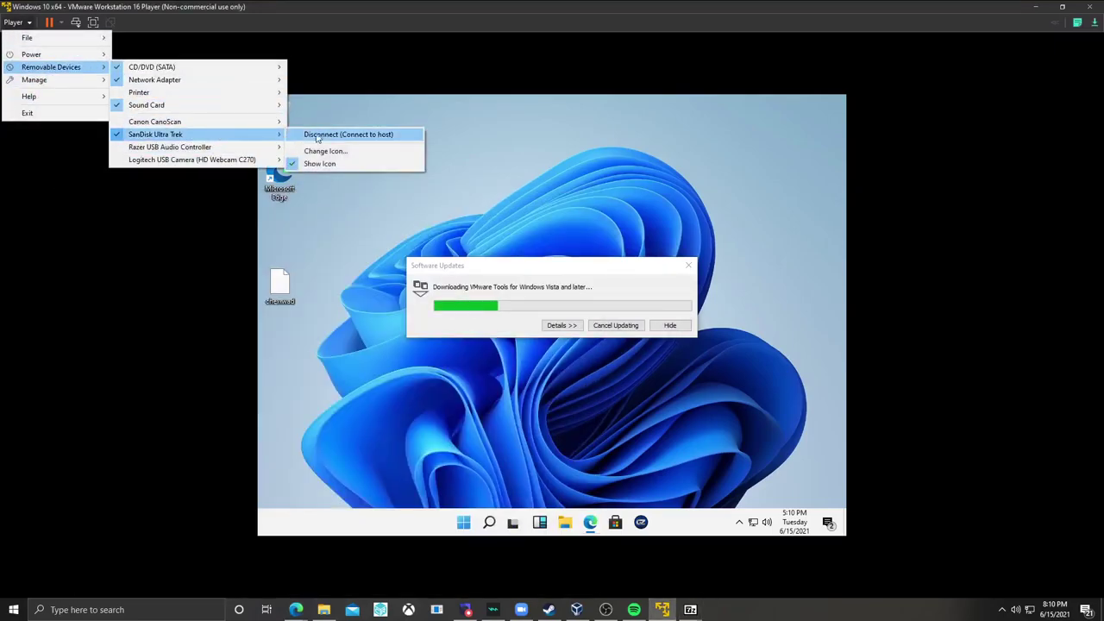
{"action": "left_click", "coordinate": [325, 132]}
Step: Open doomu.7z from Downloads\Compressed in 7-Zip and select doomu.wad inside it
{"action": "left_click", "coordinate": [324, 610]}
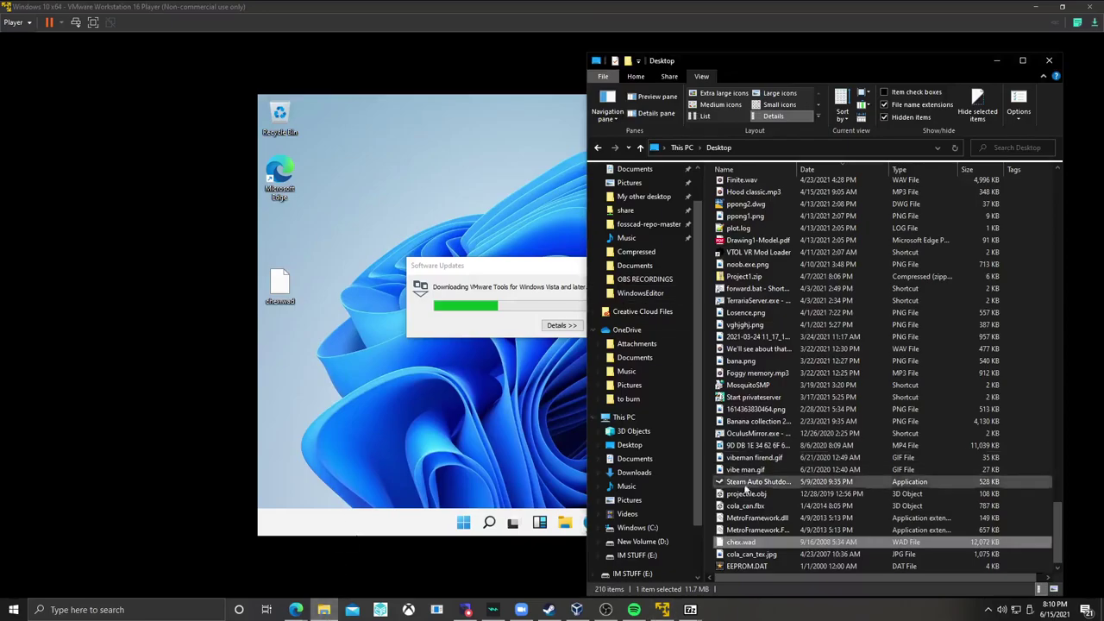
{"action": "scroll", "coordinate": [729, 552], "scroll_direction": "up", "scroll_amount": 5}
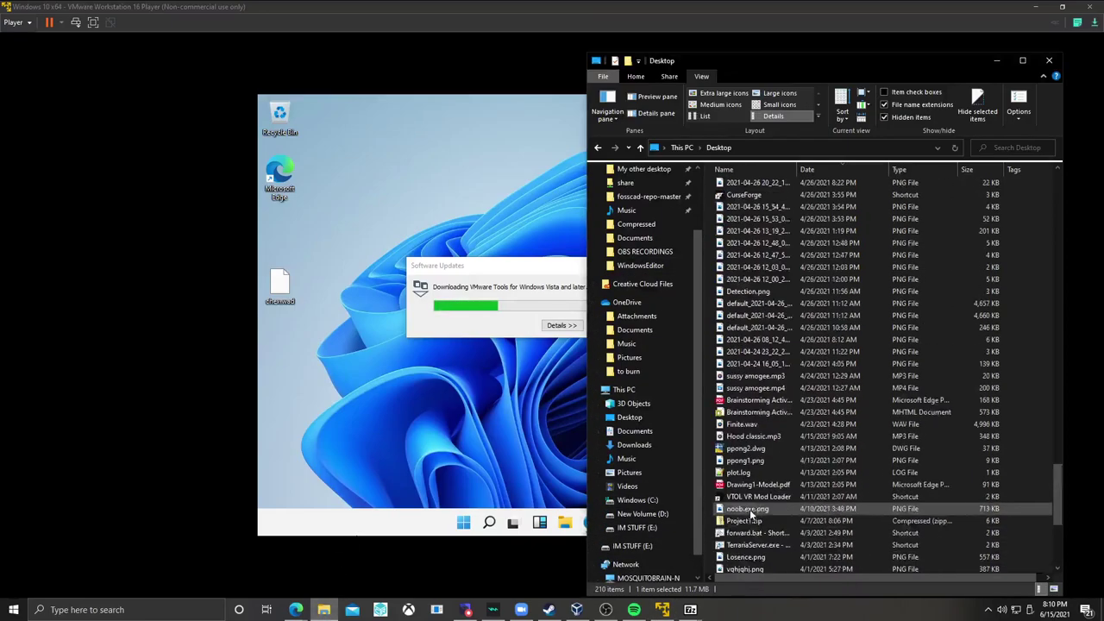
{"action": "scroll", "coordinate": [729, 517], "scroll_direction": "up", "scroll_amount": 5}
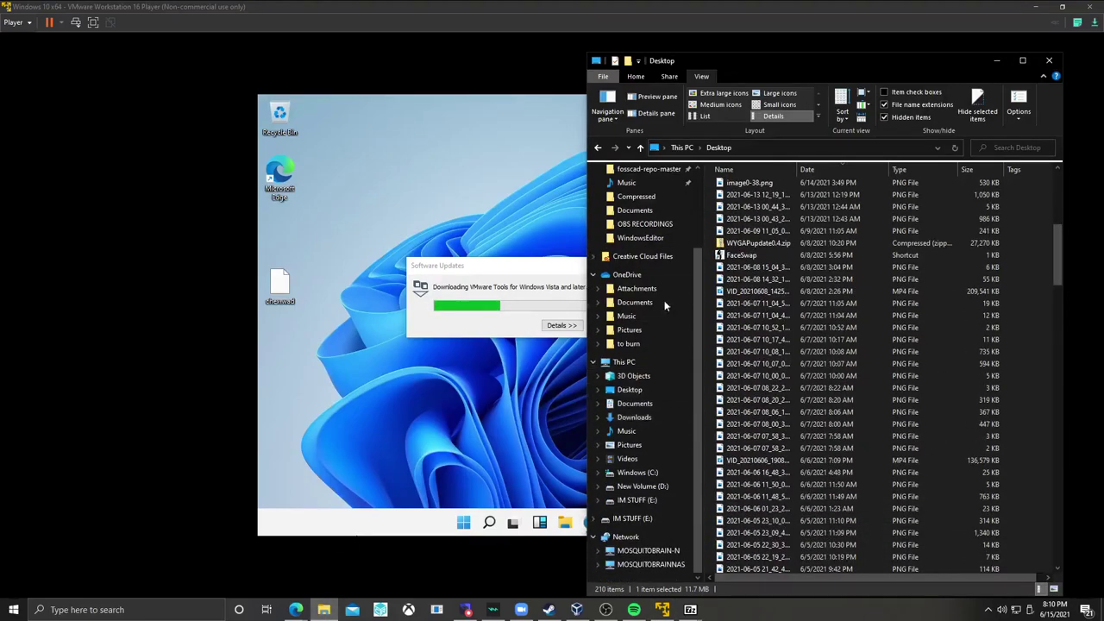
{"action": "scroll", "coordinate": [665, 259], "scroll_direction": "up", "scroll_amount": 5}
{"action": "left_click", "coordinate": [637, 205]}
{"action": "scroll", "coordinate": [655, 250], "scroll_direction": "down", "scroll_amount": 1}
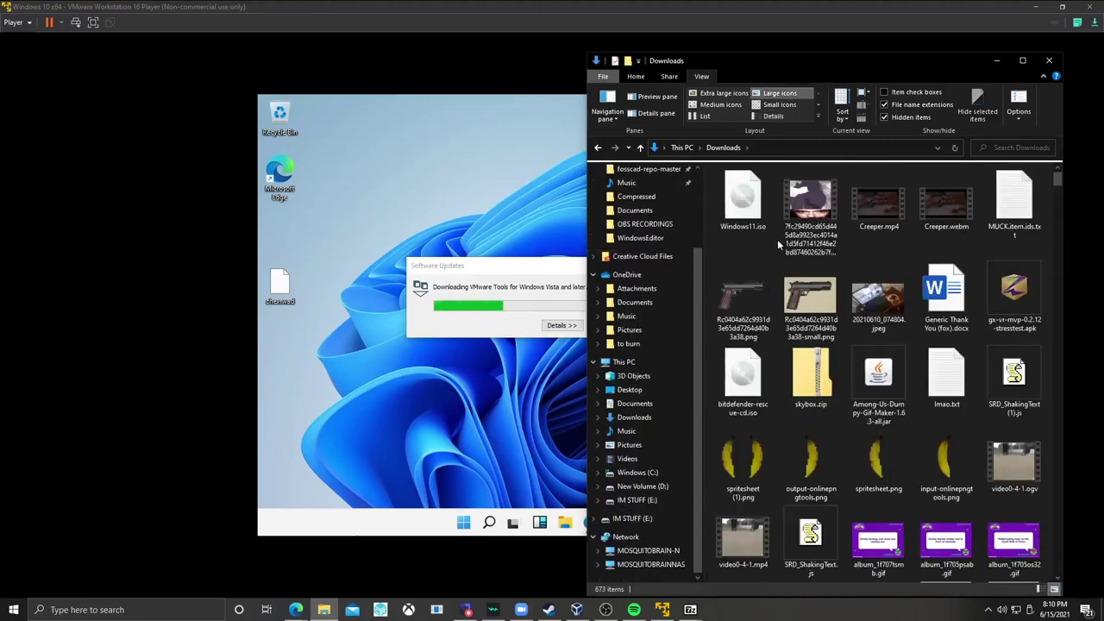
{"action": "scroll", "coordinate": [777, 386], "scroll_direction": "down", "scroll_amount": 5}
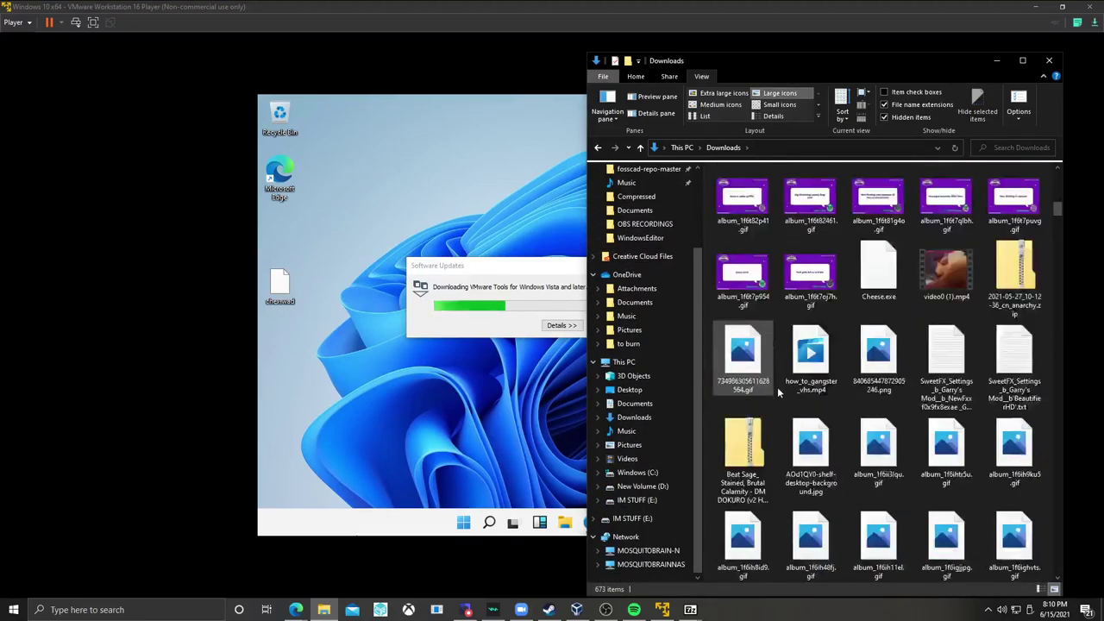
{"action": "scroll", "coordinate": [778, 387], "scroll_direction": "down", "scroll_amount": 5}
{"action": "scroll", "coordinate": [777, 387], "scroll_direction": "down", "scroll_amount": 5}
{"action": "scroll", "coordinate": [863, 388], "scroll_direction": "down", "scroll_amount": 5}
{"action": "scroll", "coordinate": [863, 388], "scroll_direction": "down", "scroll_amount": 5}
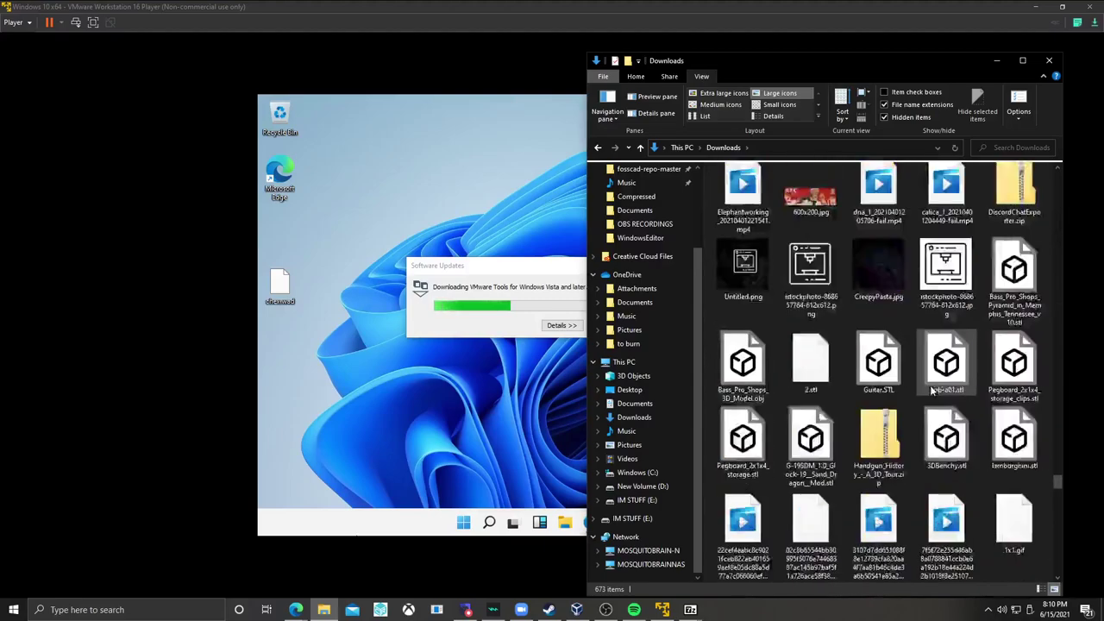
{"action": "scroll", "coordinate": [891, 410], "scroll_direction": "down", "scroll_amount": 5}
{"action": "double_click", "coordinate": [743, 367]}
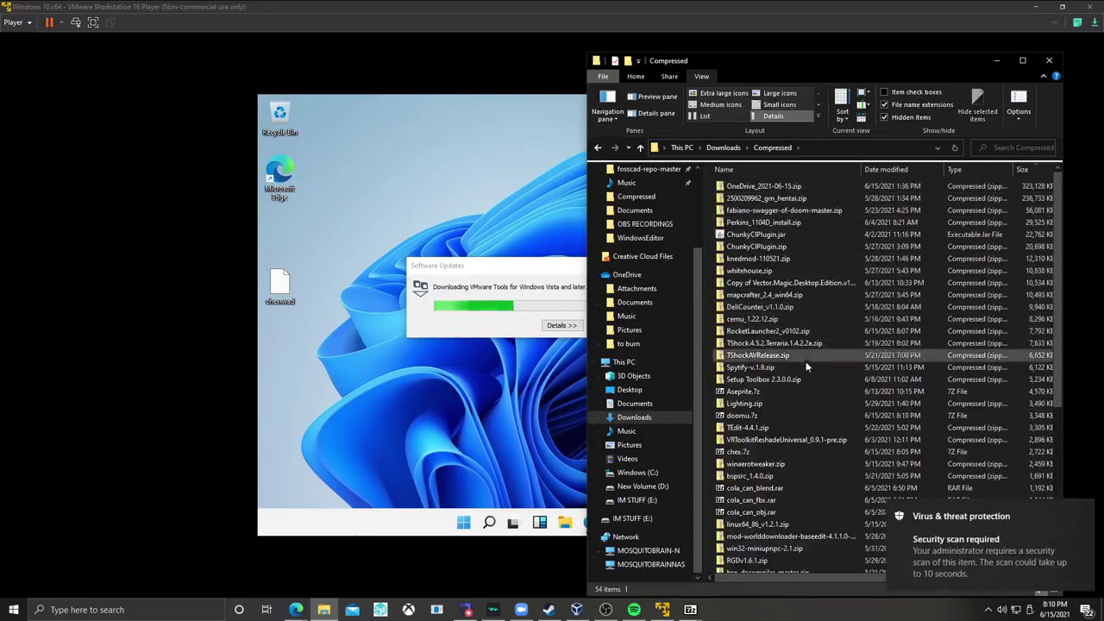
{"action": "left_click", "coordinate": [800, 415]}
{"action": "double_click", "coordinate": [800, 416]}
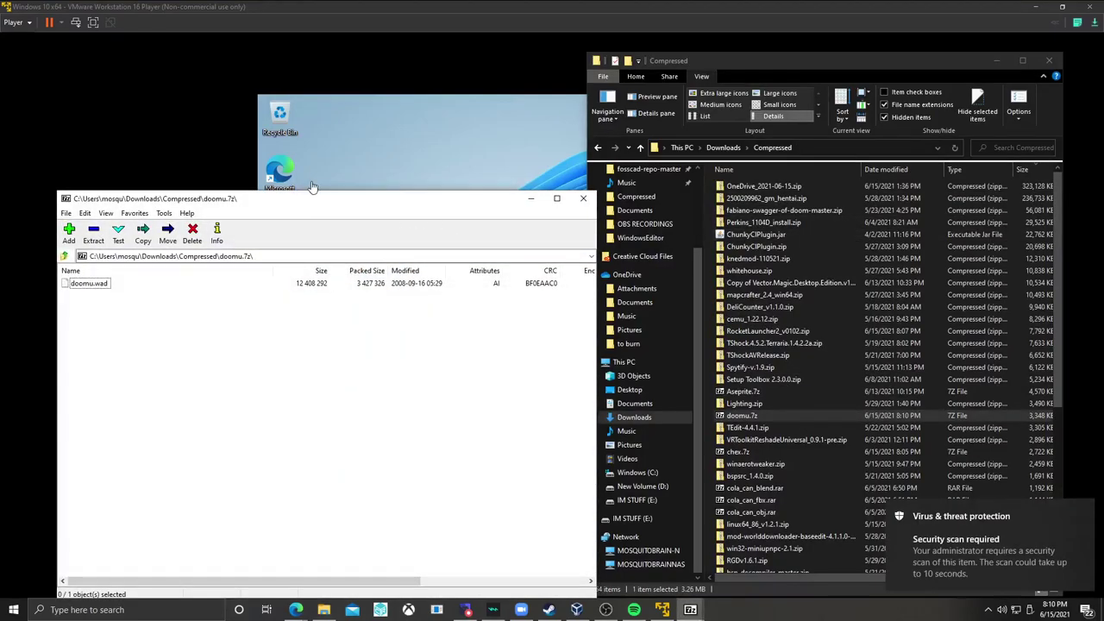
{"action": "left_click_drag", "start_coordinate": [259, 198], "coordinate": [1032, 183]}
{"action": "left_click", "coordinate": [798, 251]}
Step: Minimize the 7-Zip window and the host file browser
{"action": "left_click", "coordinate": [708, 448]}
{"action": "left_click", "coordinate": [1079, 345]}
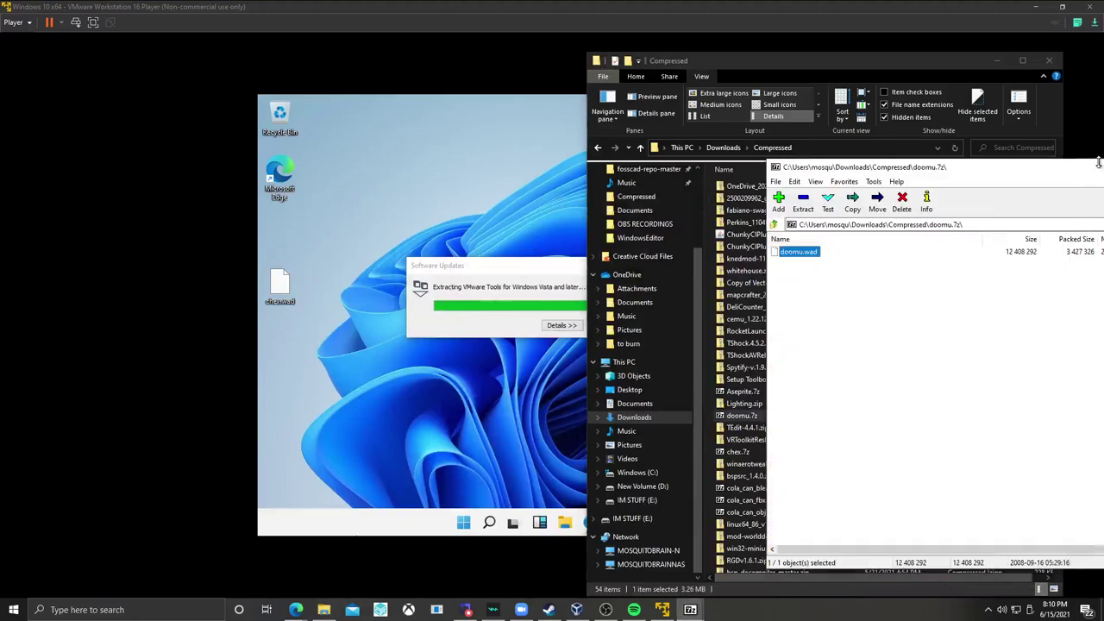
{"action": "left_click_drag", "start_coordinate": [1070, 184], "coordinate": [920, 186]}
{"action": "left_click", "coordinate": [916, 188]}
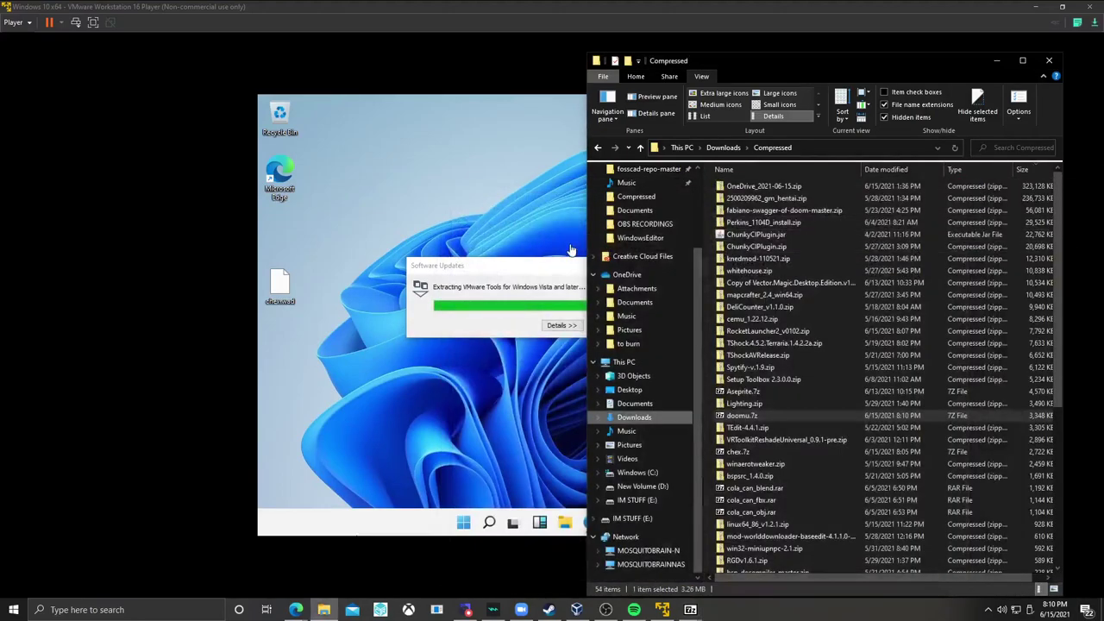
{"action": "left_click", "coordinate": [996, 60]}
{"action": "left_click", "coordinate": [17, 23]}
{"action": "mouse_move", "coordinate": [52, 67]}
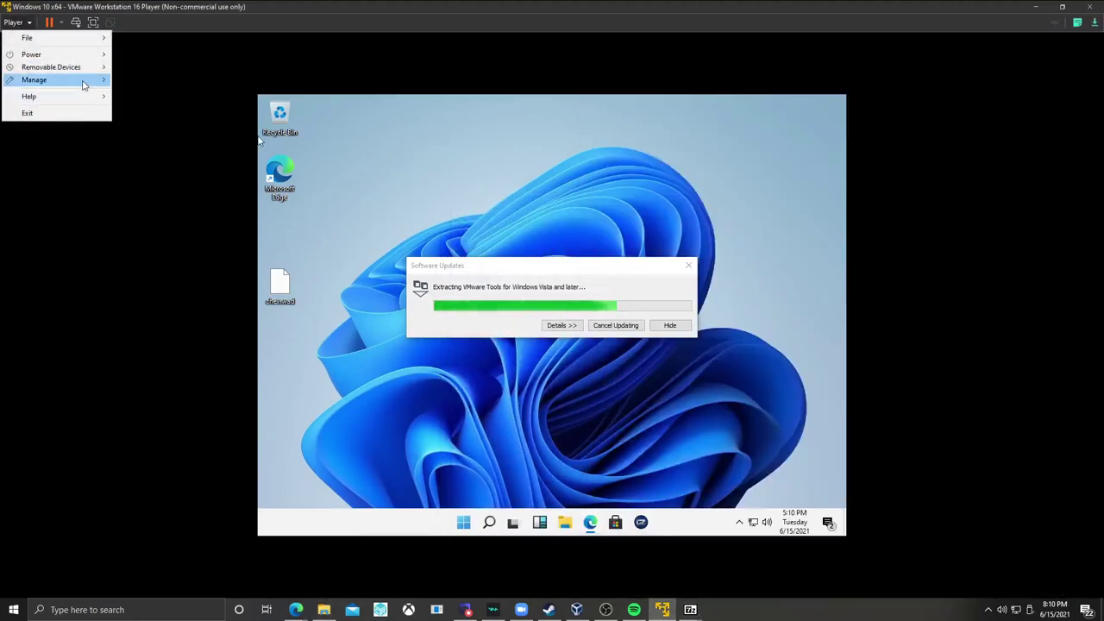
{"action": "mouse_move", "coordinate": [156, 135]}
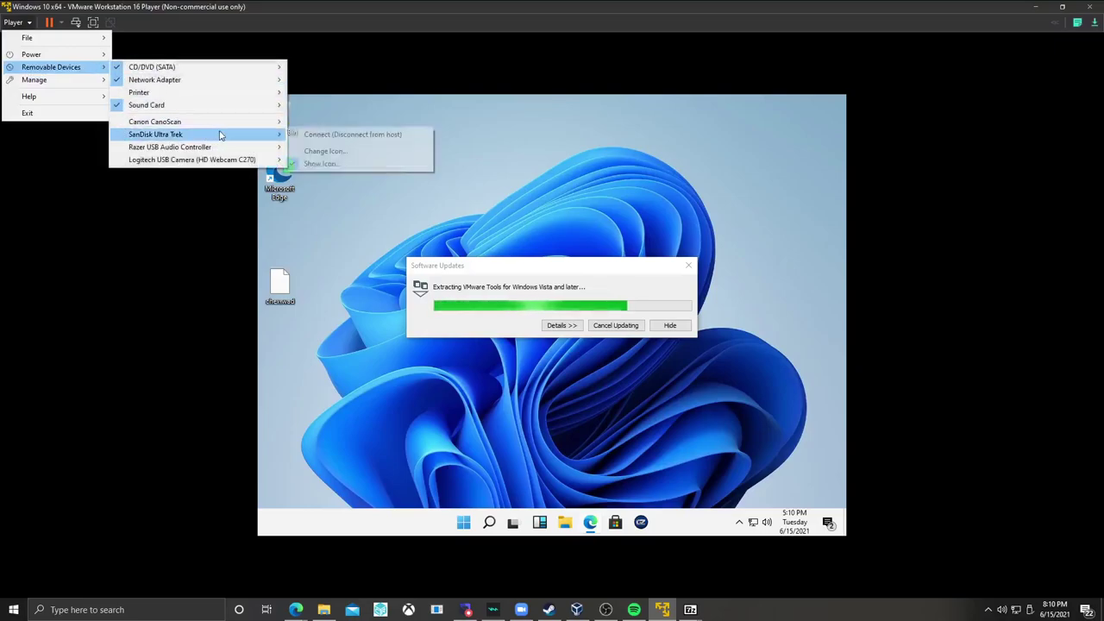
Step: Connect the SanDisk drive to the VM and copy doomu.wad from IM STUFF (E:) to the desktop
{"action": "left_click", "coordinate": [352, 134]}
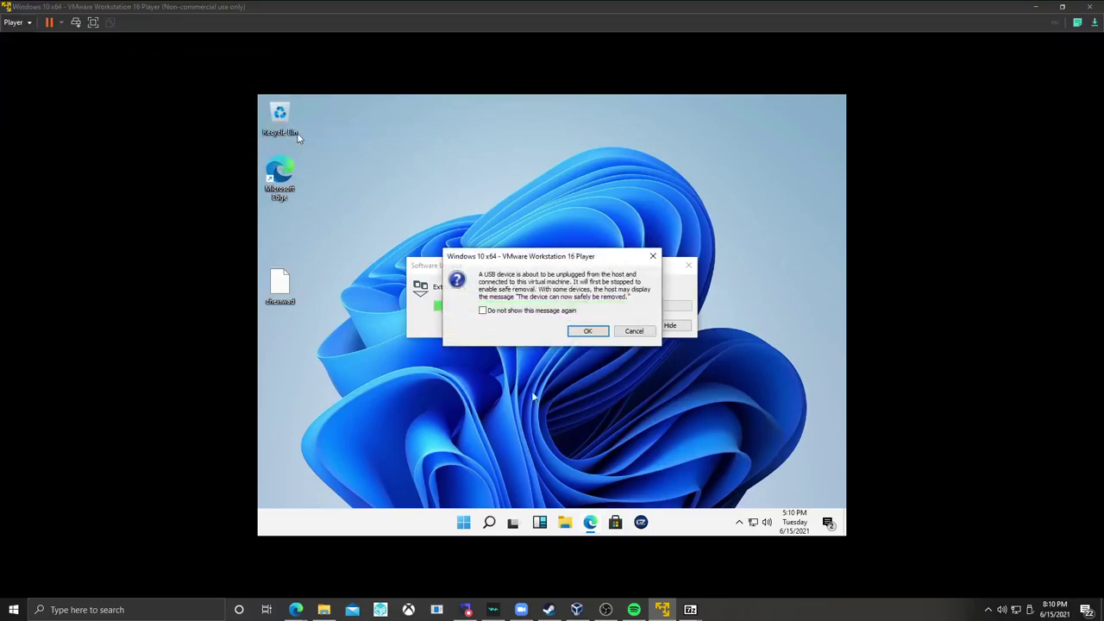
{"action": "left_click", "coordinate": [602, 335]}
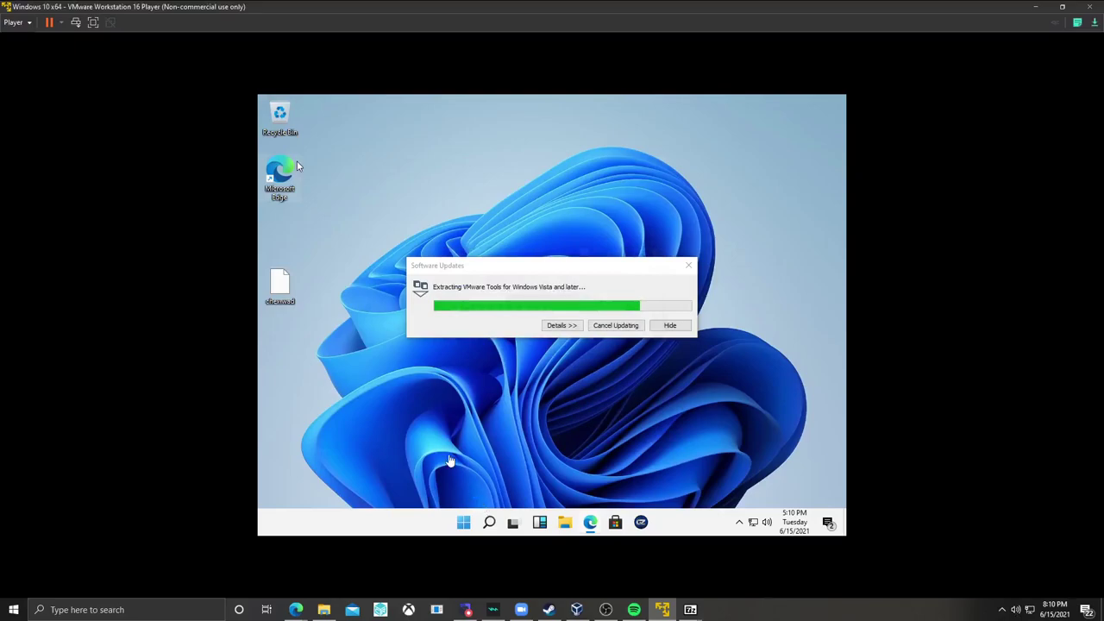
{"action": "left_click", "coordinate": [567, 524]}
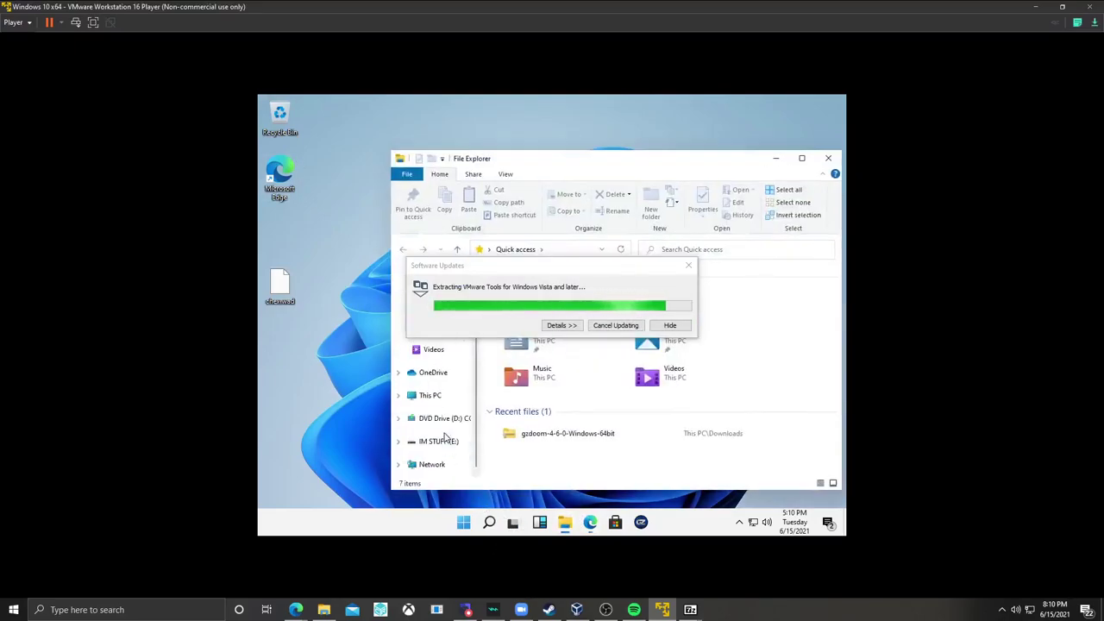
{"action": "left_click", "coordinate": [442, 442]}
{"action": "left_click_drag", "start_coordinate": [518, 265], "coordinate": [592, 171]}
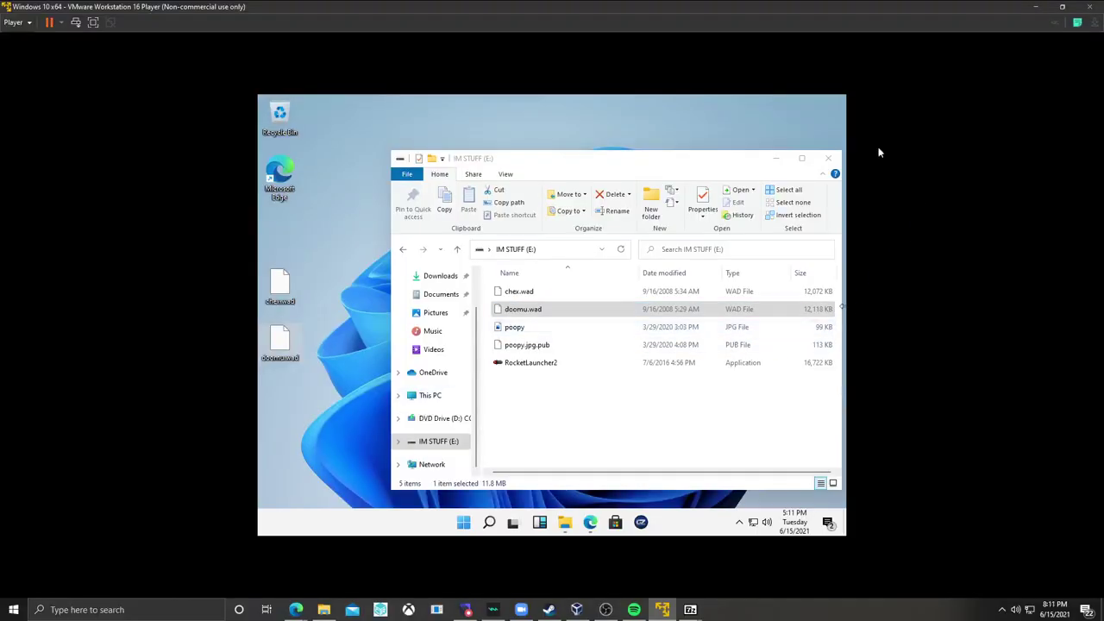
{"action": "left_click", "coordinate": [827, 157]}
Step: Launch GZDoom and exit its missing-IWAD fatal error
{"action": "left_click", "coordinate": [17, 23]}
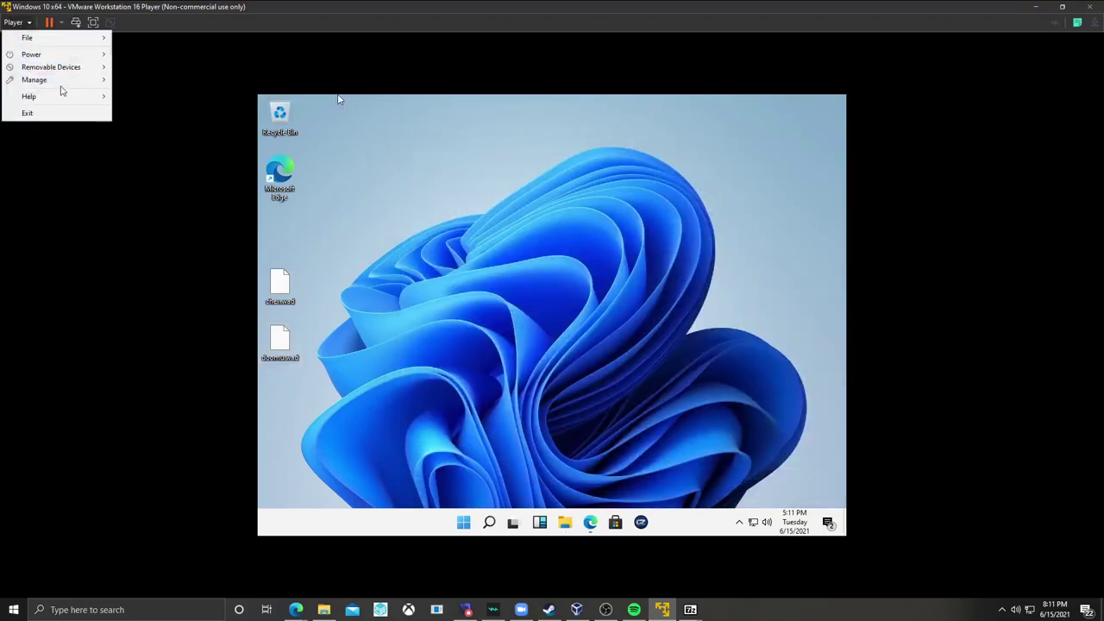
{"action": "mouse_move", "coordinate": [35, 79]}
{"action": "left_click", "coordinate": [200, 163]}
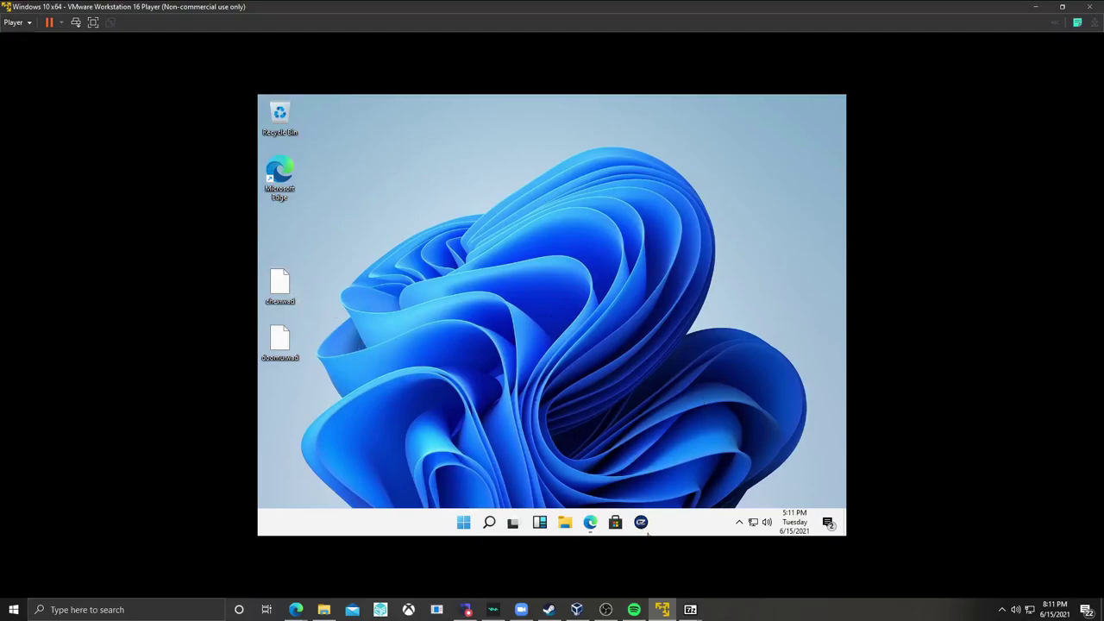
{"action": "left_click", "coordinate": [641, 522]}
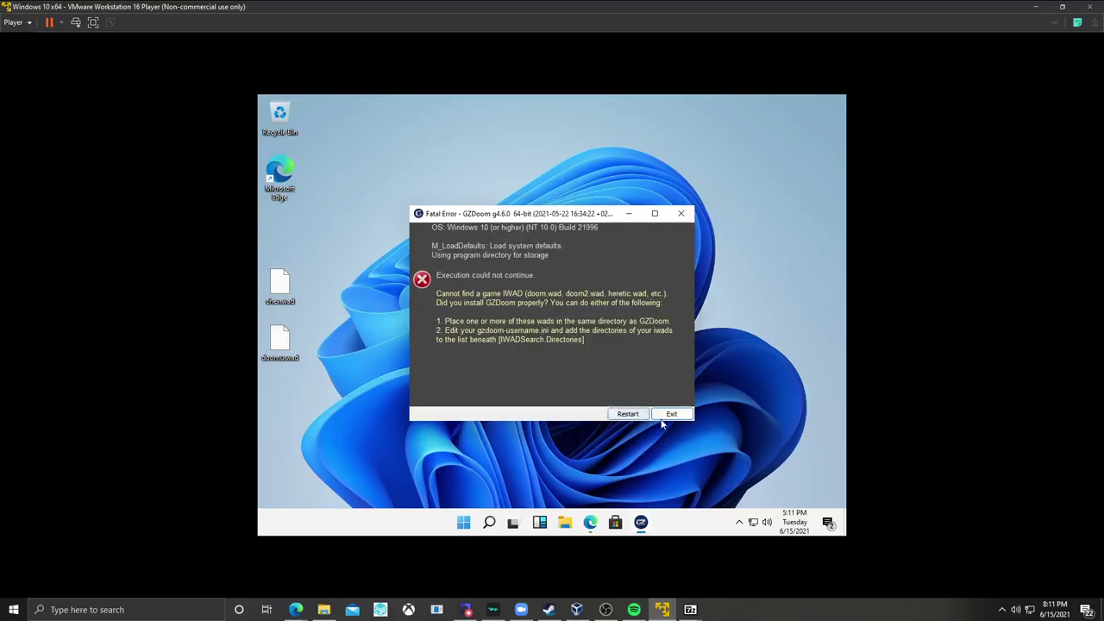
{"action": "left_click", "coordinate": [671, 414]}
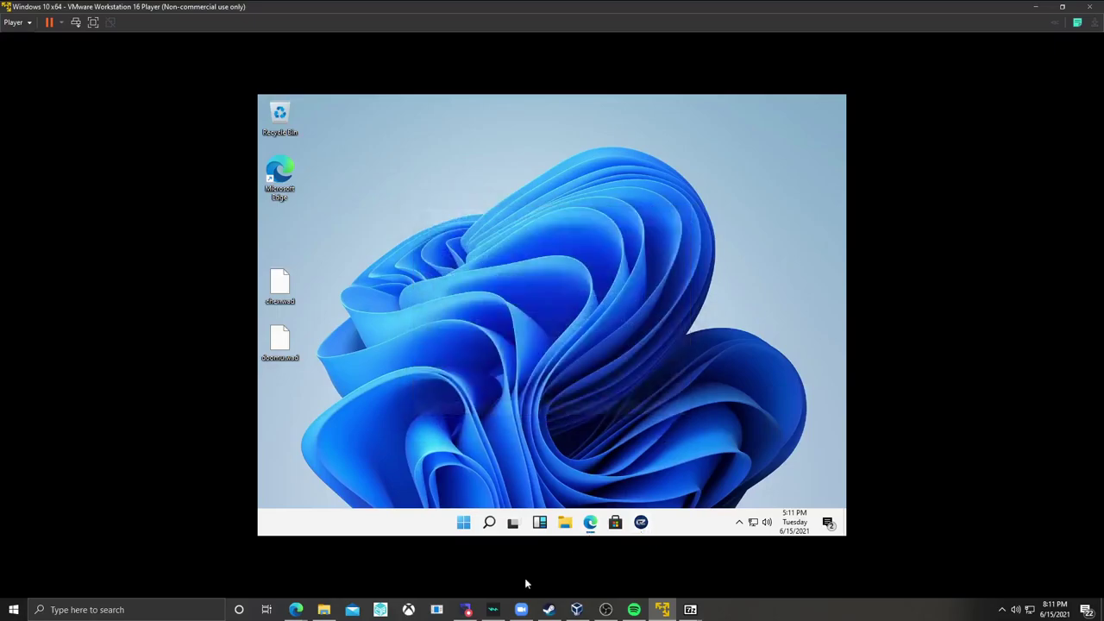
Step: Pin RocketLauncher2 from Downloads\gzdoom-4-6-0-Windows-64bit to the taskbar
{"action": "left_click", "coordinate": [565, 522]}
{"action": "left_click", "coordinate": [441, 319]}
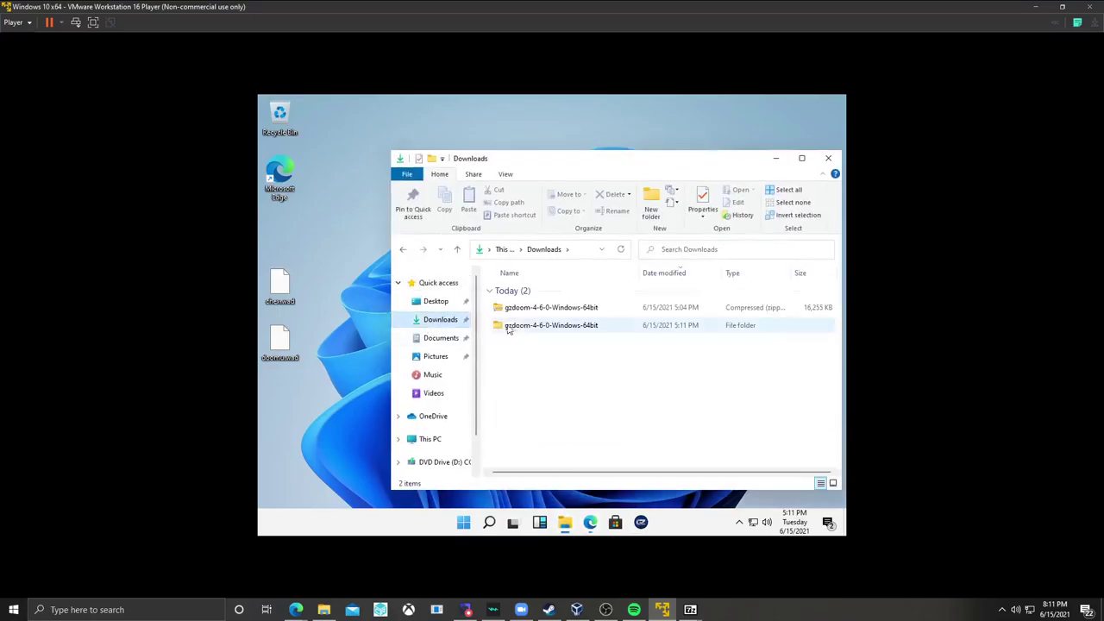
{"action": "double_click", "coordinate": [517, 326]}
{"action": "scroll", "coordinate": [555, 397], "scroll_direction": "down", "scroll_amount": 3}
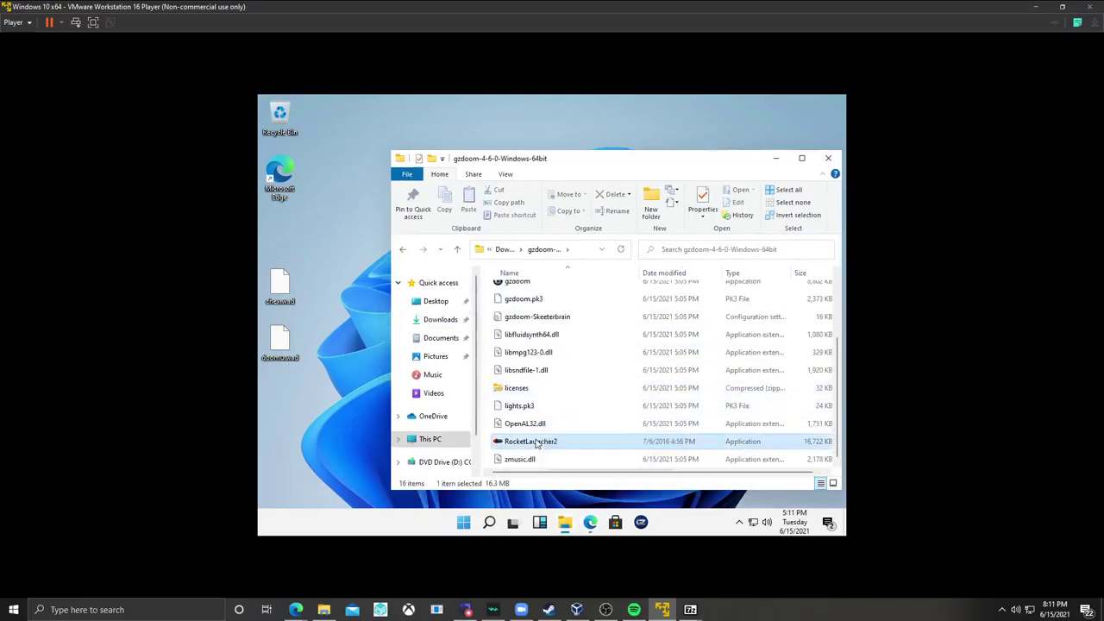
{"action": "right_click", "coordinate": [537, 442]}
{"action": "left_click", "coordinate": [563, 219]}
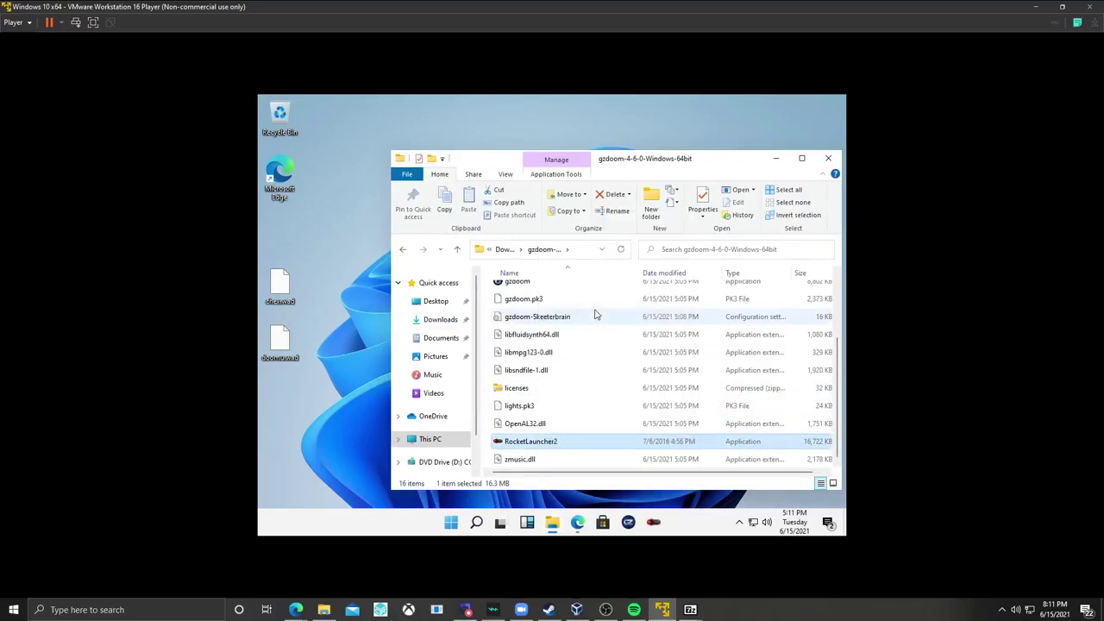
{"action": "left_click", "coordinate": [828, 160]}
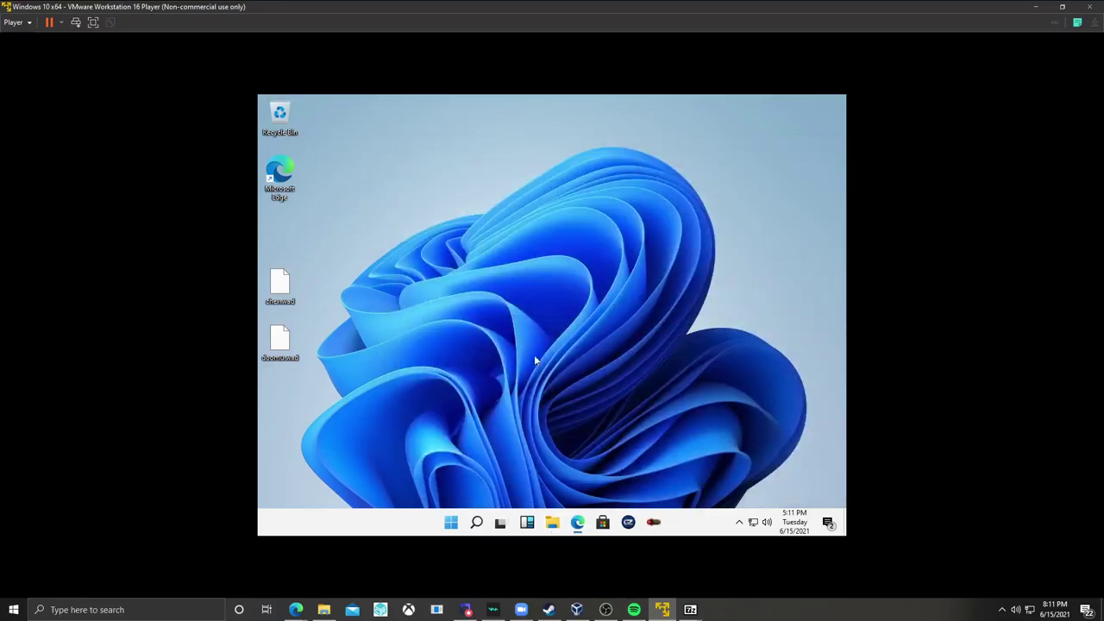
{"action": "right_click", "coordinate": [535, 287]}
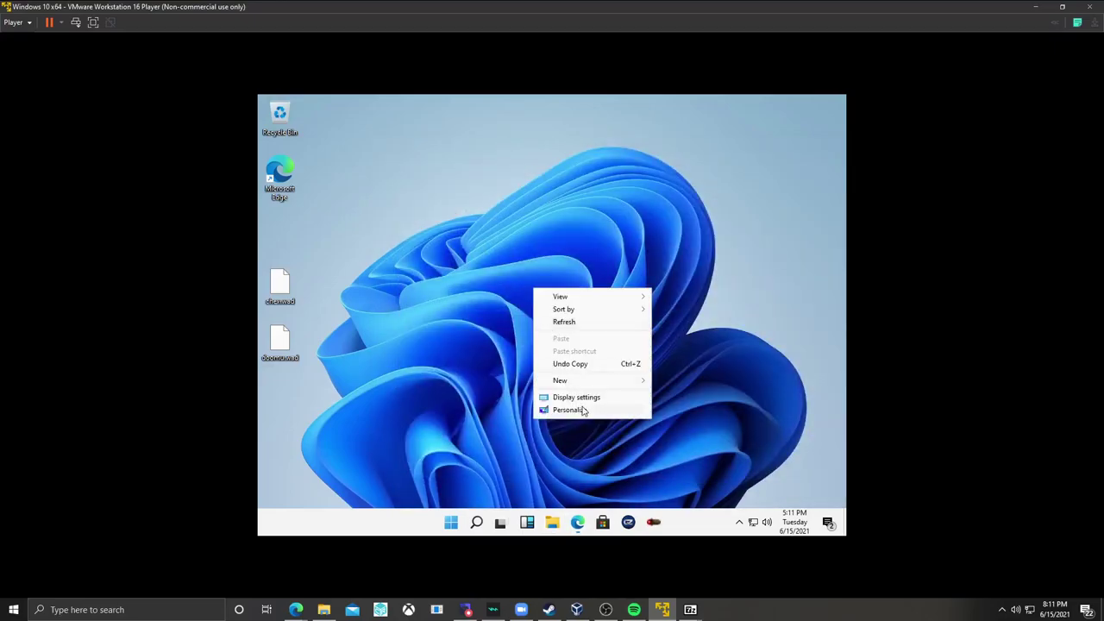
{"action": "left_click", "coordinate": [583, 411]}
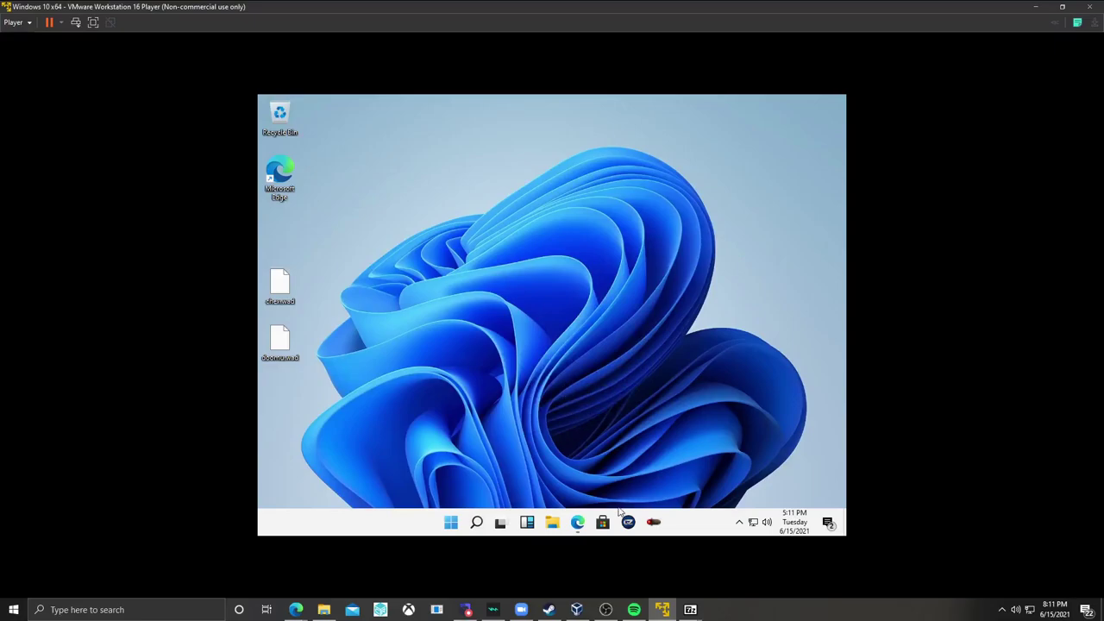
Step: Open Rocket Launcher and cancel the pending VMware Tools installation
{"action": "left_click", "coordinate": [653, 521]}
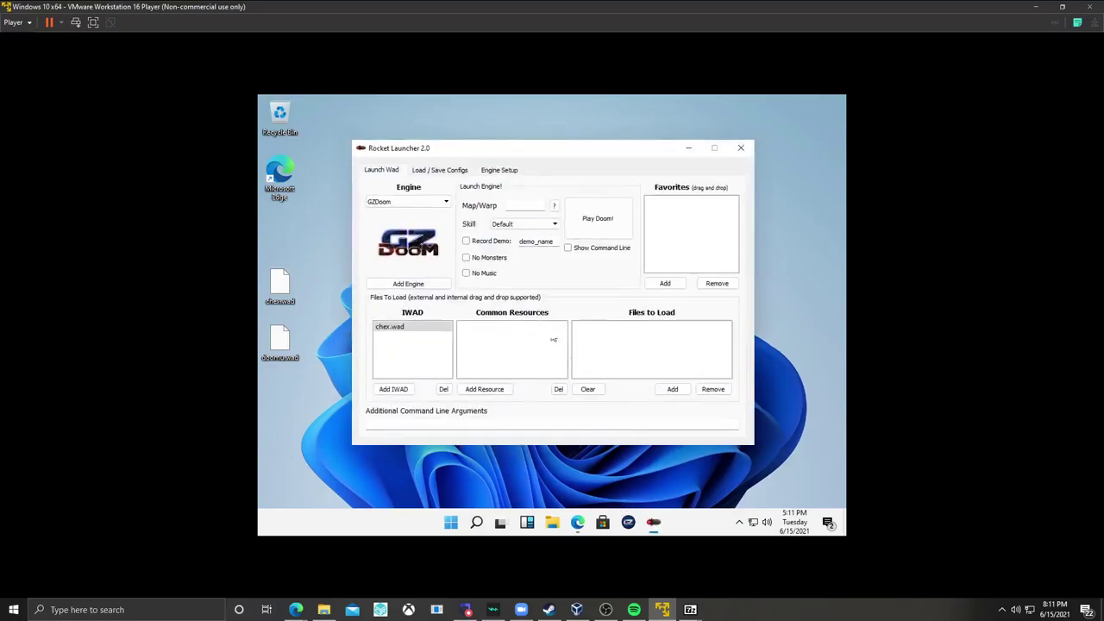
{"action": "left_click", "coordinate": [17, 22]}
{"action": "mouse_move", "coordinate": [34, 80]}
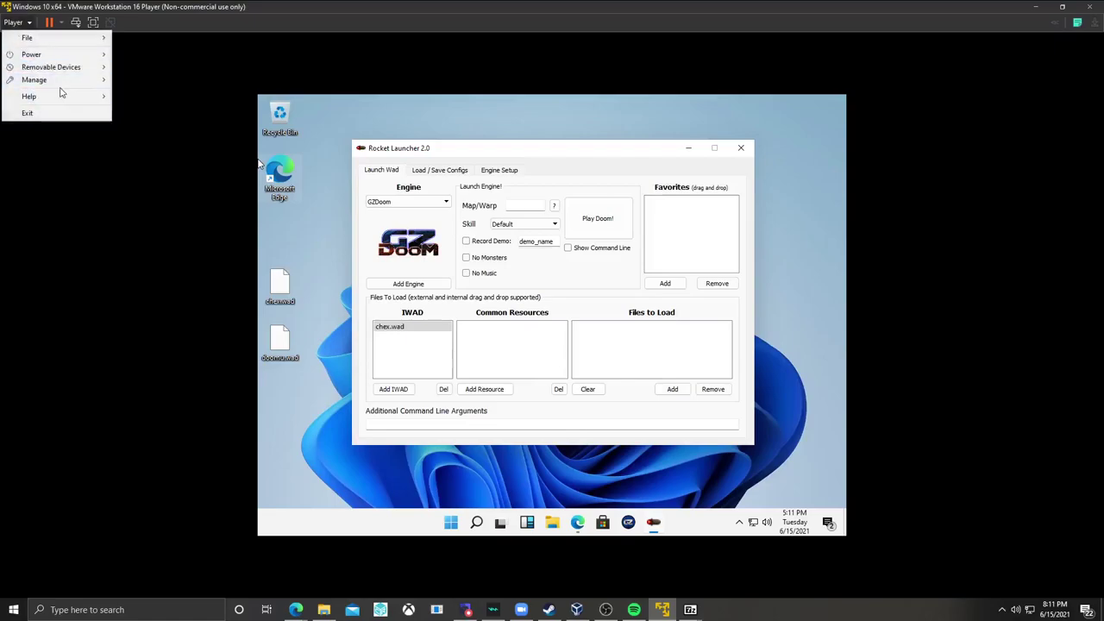
{"action": "left_click", "coordinate": [18, 23]}
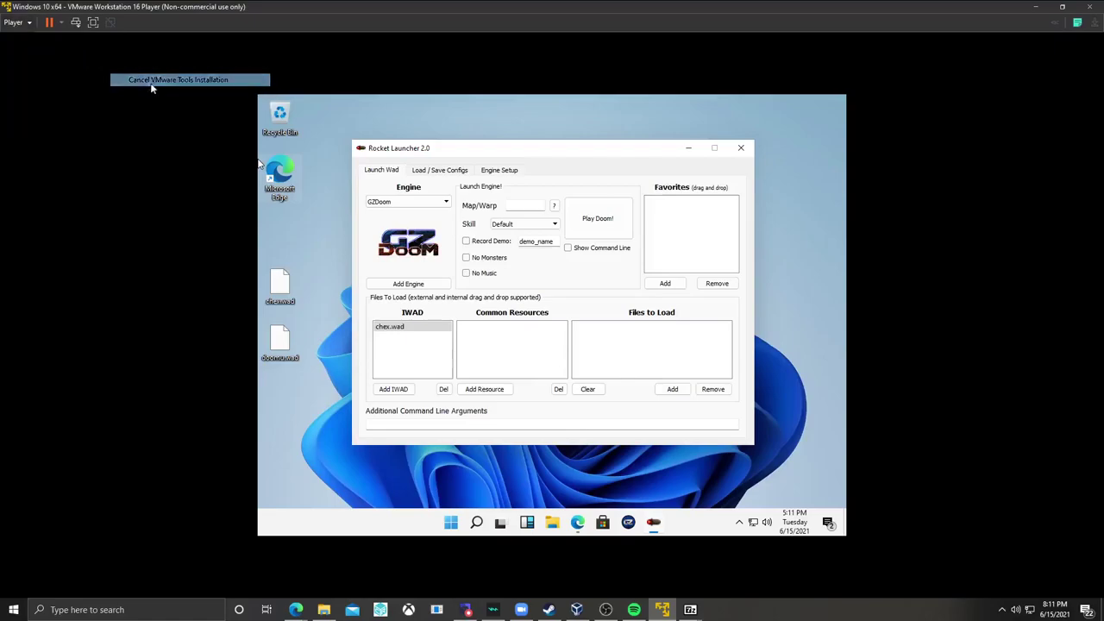
{"action": "left_click", "coordinate": [18, 22]}
{"action": "mouse_move", "coordinate": [34, 79]}
{"action": "left_click", "coordinate": [435, 140]}
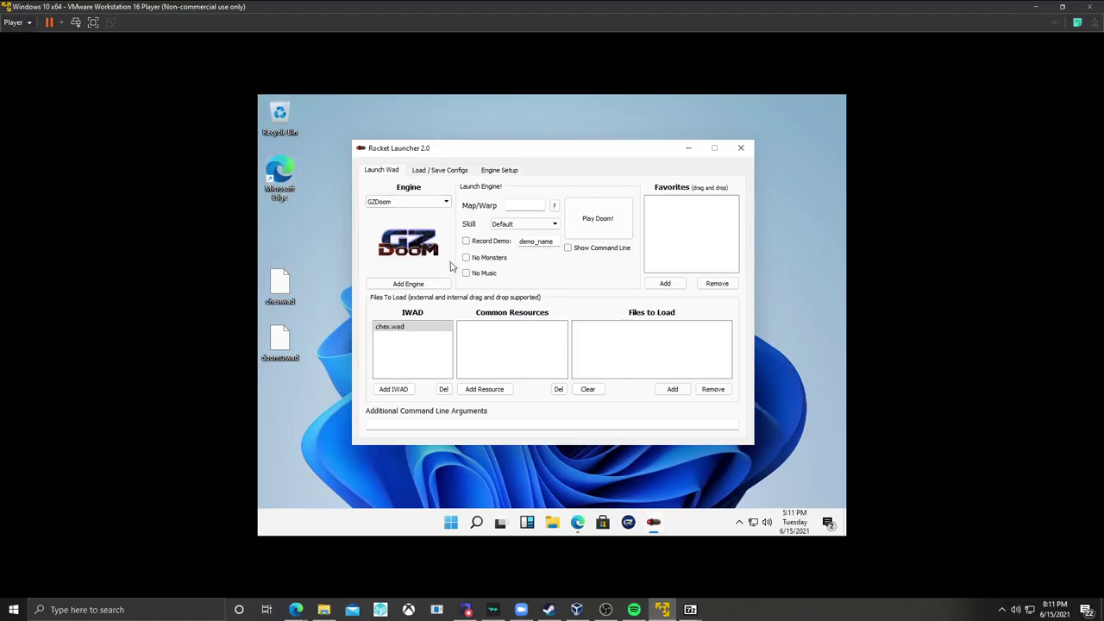
Step: Check the Engine Setup list, then return to the Launch Wad panel
{"action": "left_click", "coordinate": [275, 316]}
{"action": "left_click", "coordinate": [499, 171]}
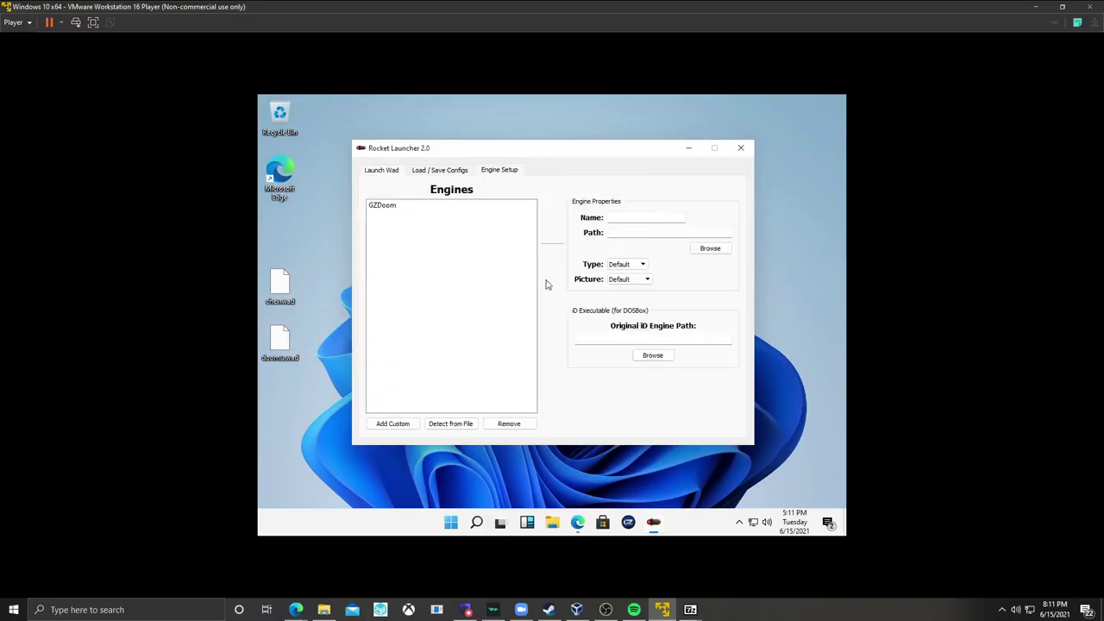
{"action": "left_click", "coordinate": [379, 171]}
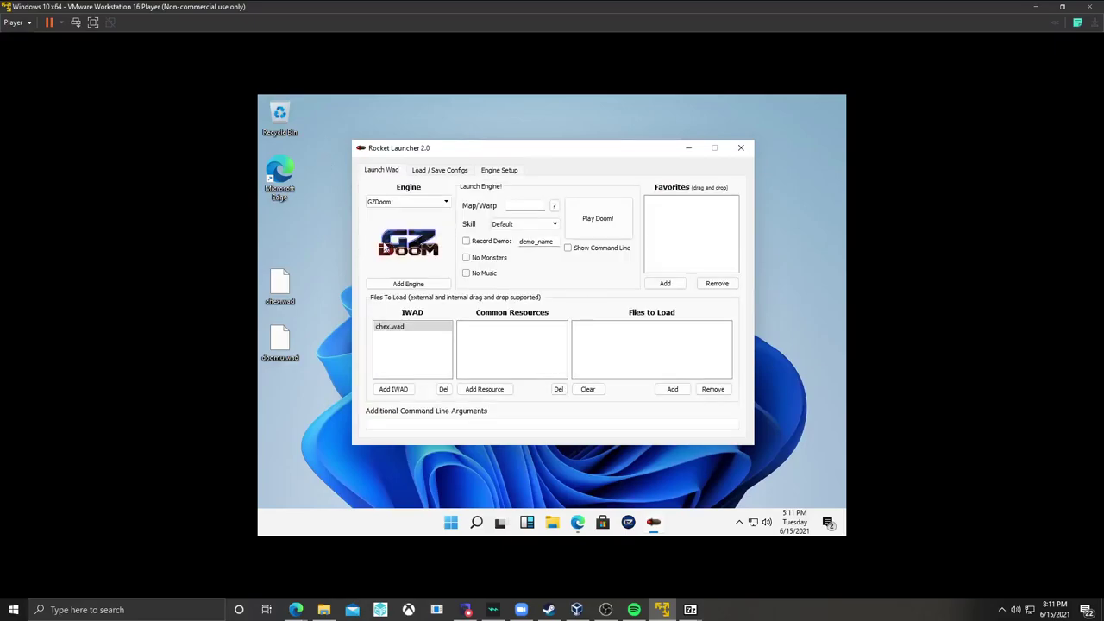
{"action": "left_click", "coordinate": [328, 361]}
Step: Download the LZDoom 3.87c 64-bit Windows zip and confirm it in the Downloads flyout
{"action": "left_click", "coordinate": [578, 522]}
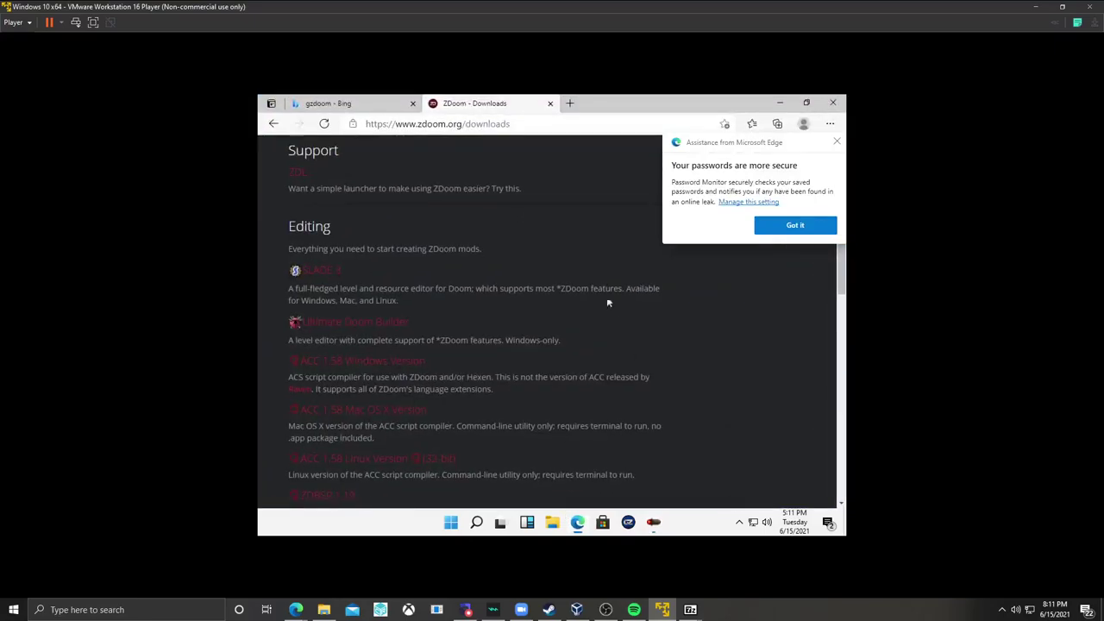
{"action": "scroll", "coordinate": [467, 218], "scroll_direction": "up", "scroll_amount": 8}
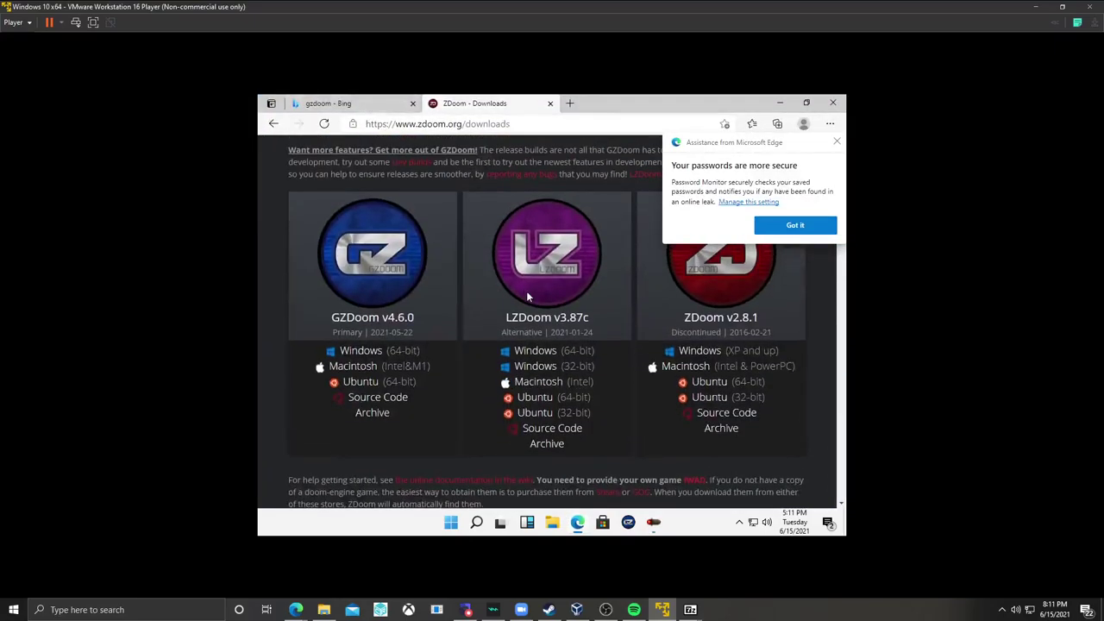
{"action": "scroll", "coordinate": [526, 291], "scroll_direction": "up", "scroll_amount": 5}
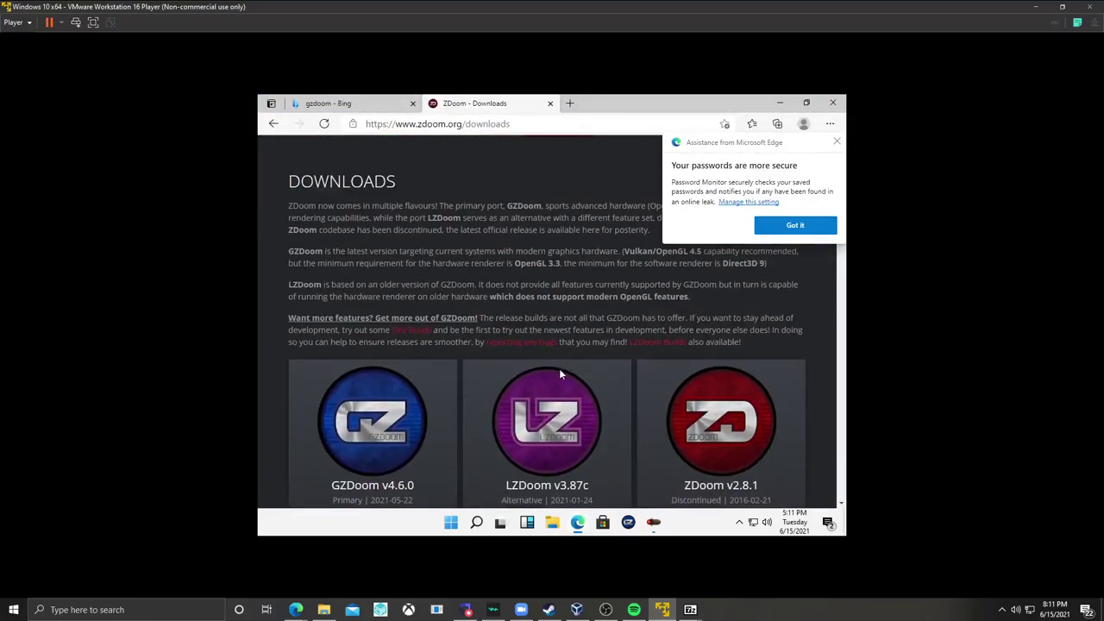
{"action": "scroll", "coordinate": [565, 362], "scroll_direction": "down", "scroll_amount": 3}
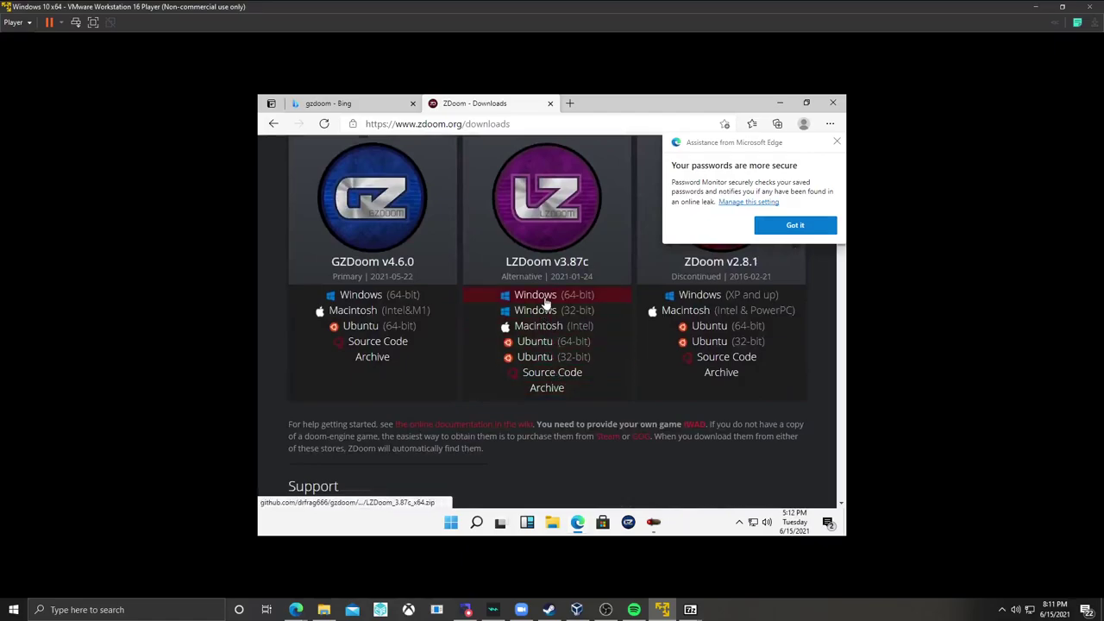
{"action": "left_click", "coordinate": [546, 300]}
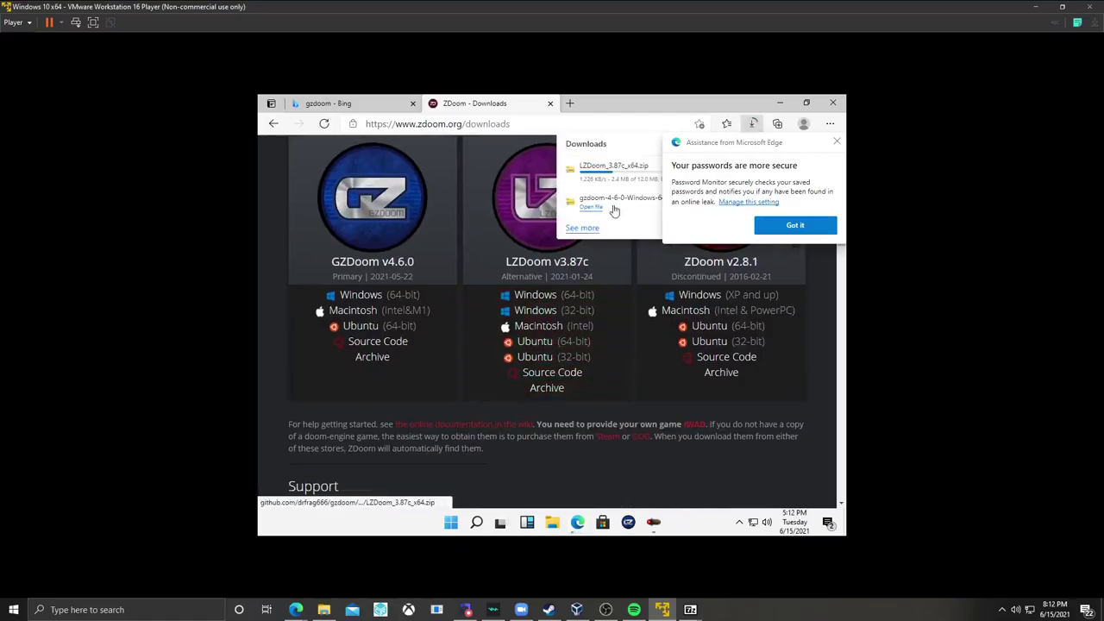
{"action": "left_click", "coordinate": [837, 142]}
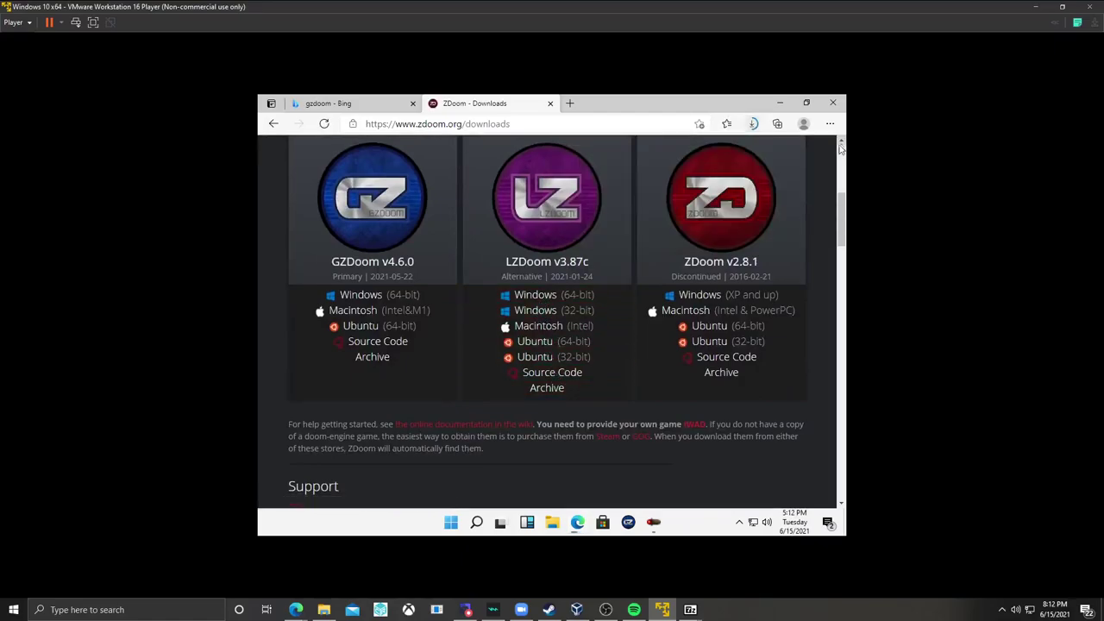
{"action": "left_click", "coordinate": [752, 123]}
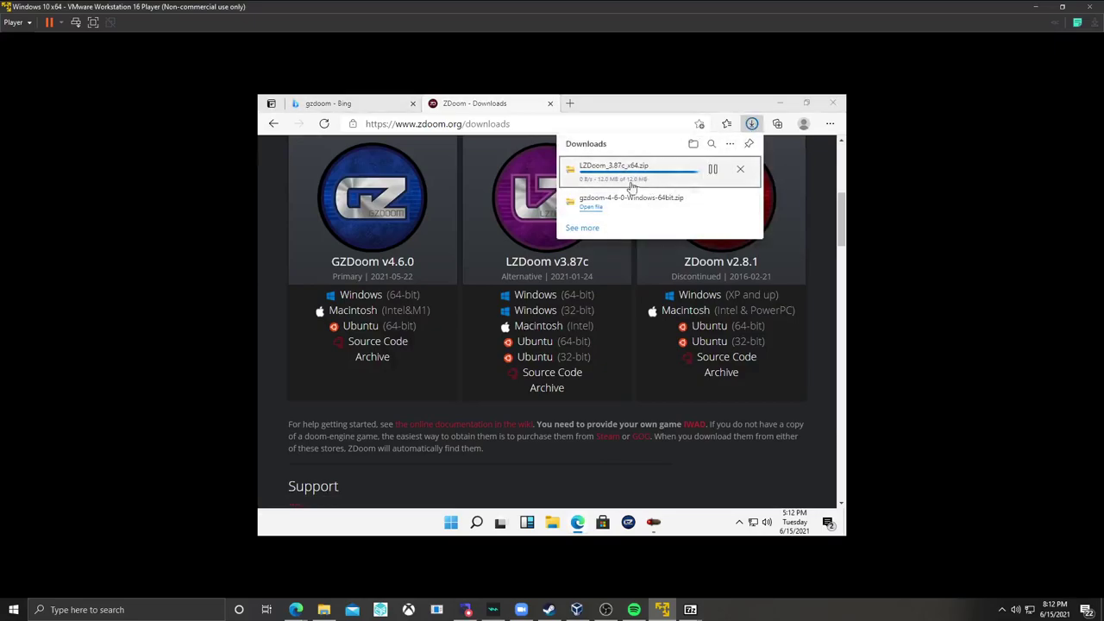
{"action": "left_click", "coordinate": [17, 23]}
{"action": "mouse_move", "coordinate": [35, 80]}
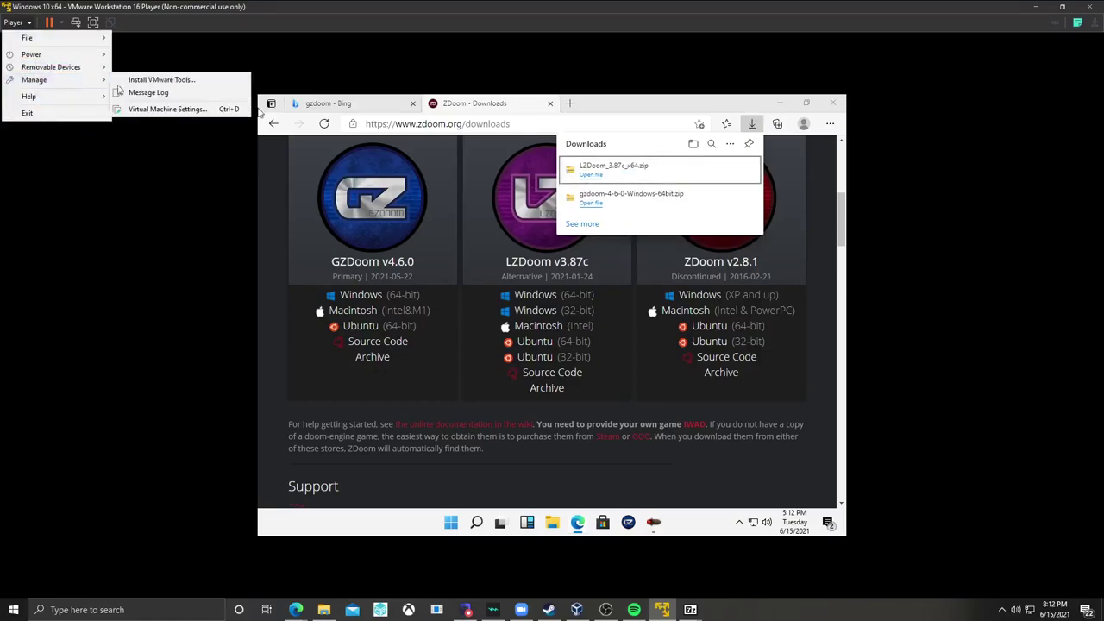
{"action": "left_click", "coordinate": [160, 79]}
{"action": "mouse_move", "coordinate": [660, 170]}
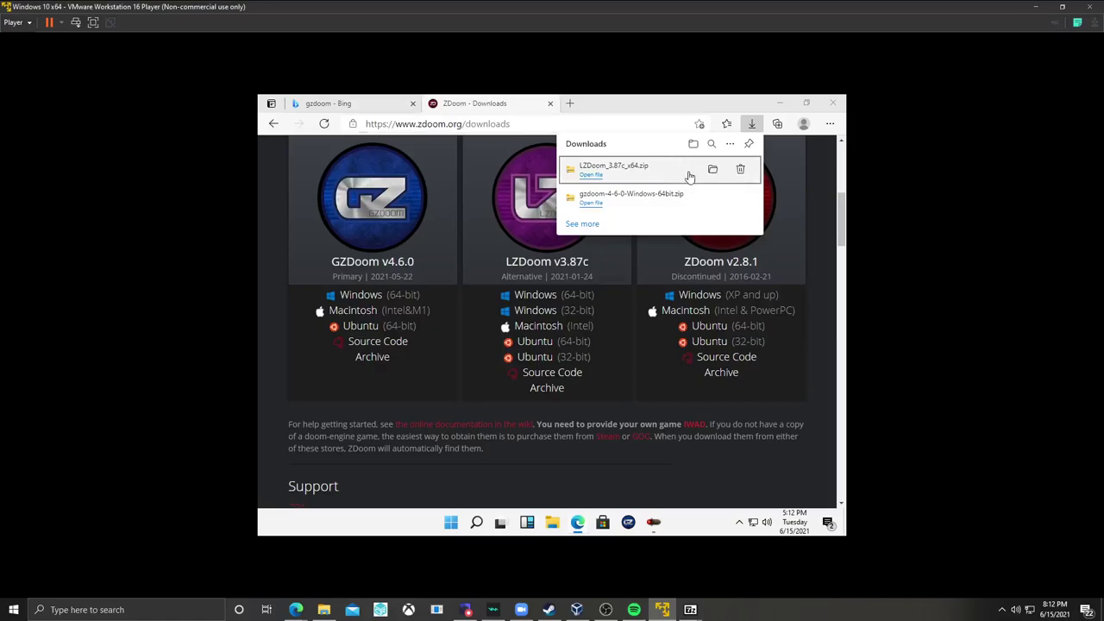
Step: Extract LZDoom_3.87c_x64.zip into its own folder in Downloads
{"action": "left_click", "coordinate": [712, 169]}
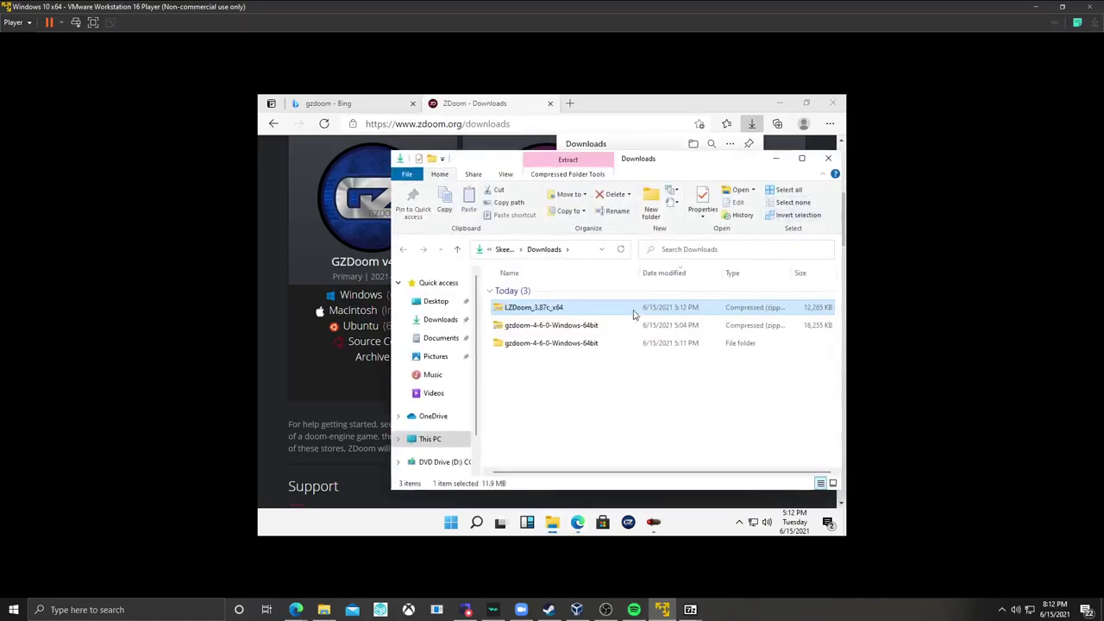
{"action": "double_click", "coordinate": [553, 308]}
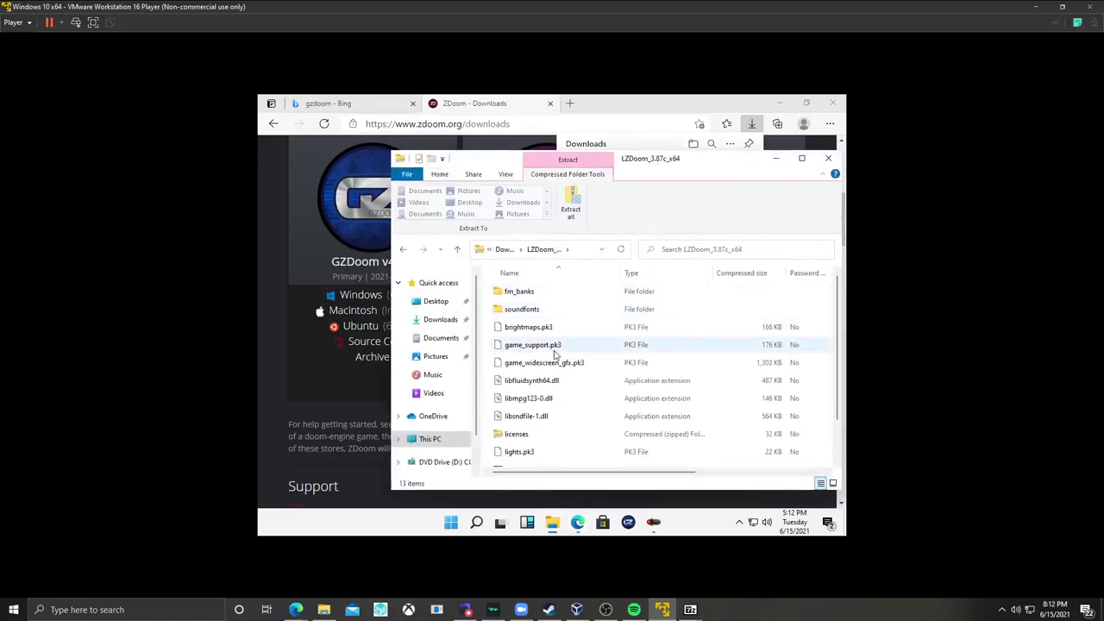
{"action": "scroll", "coordinate": [556, 345], "scroll_direction": "down", "scroll_amount": 2}
{"action": "key", "text": "alt+Left"}
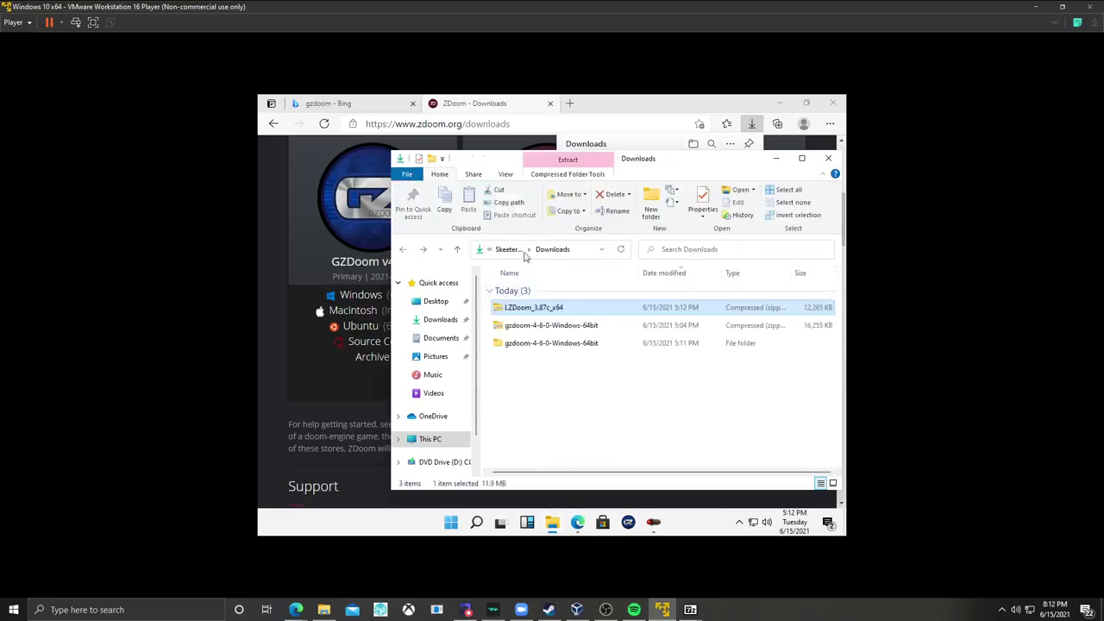
{"action": "right_click", "coordinate": [549, 309]}
{"action": "left_click", "coordinate": [585, 314]}
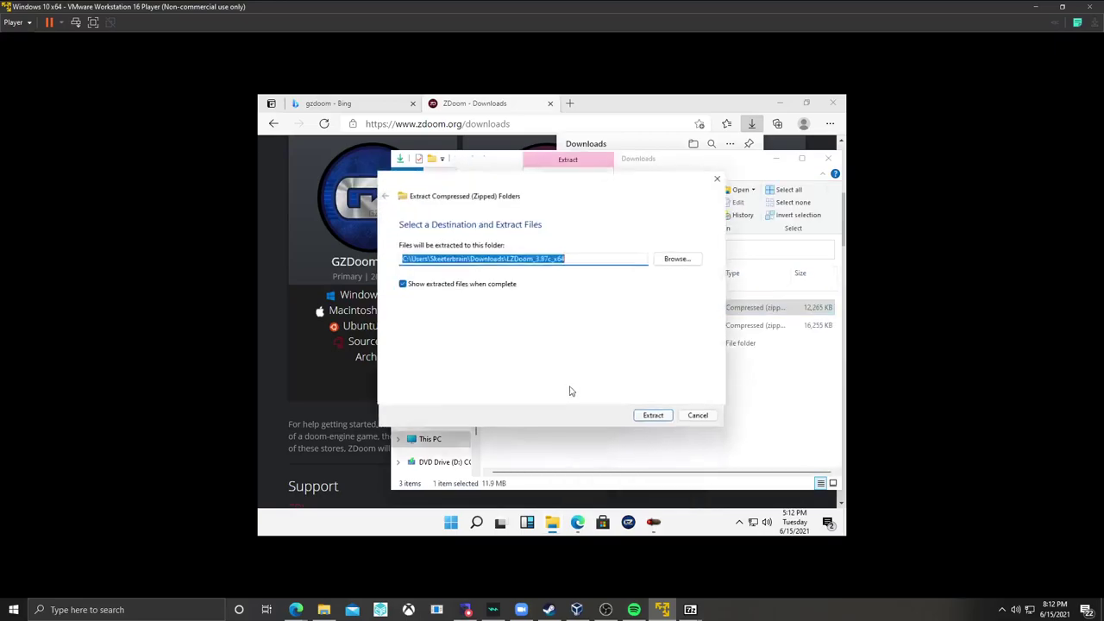
{"action": "left_click", "coordinate": [658, 418]}
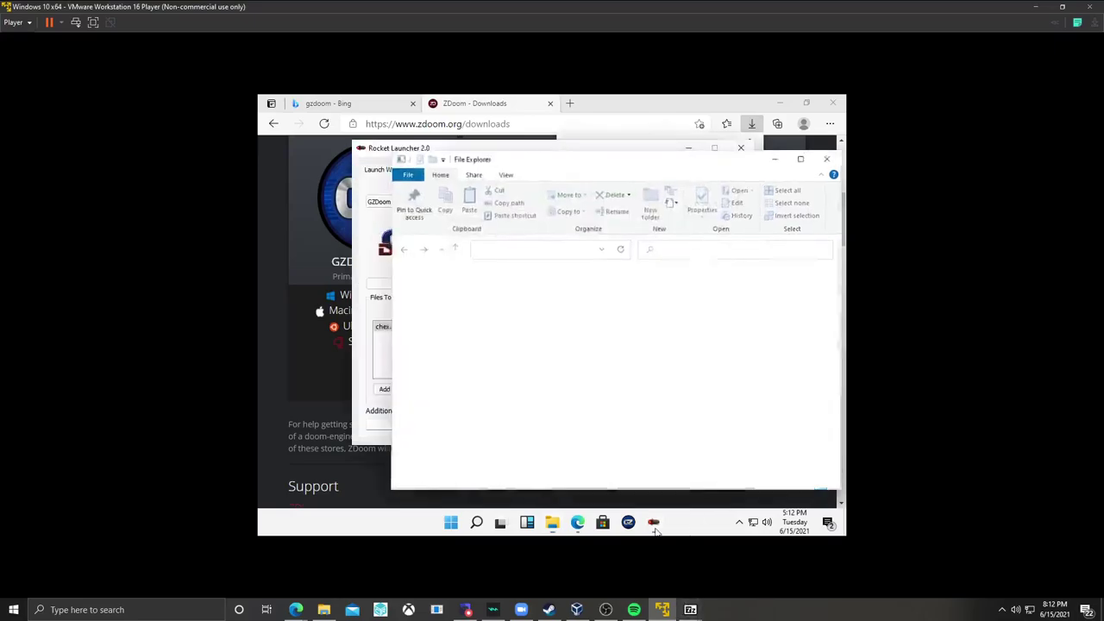
Step: Add lzdoom.exe from the extracted folder as Rocket Launcher's engine
{"action": "left_click", "coordinate": [379, 276]}
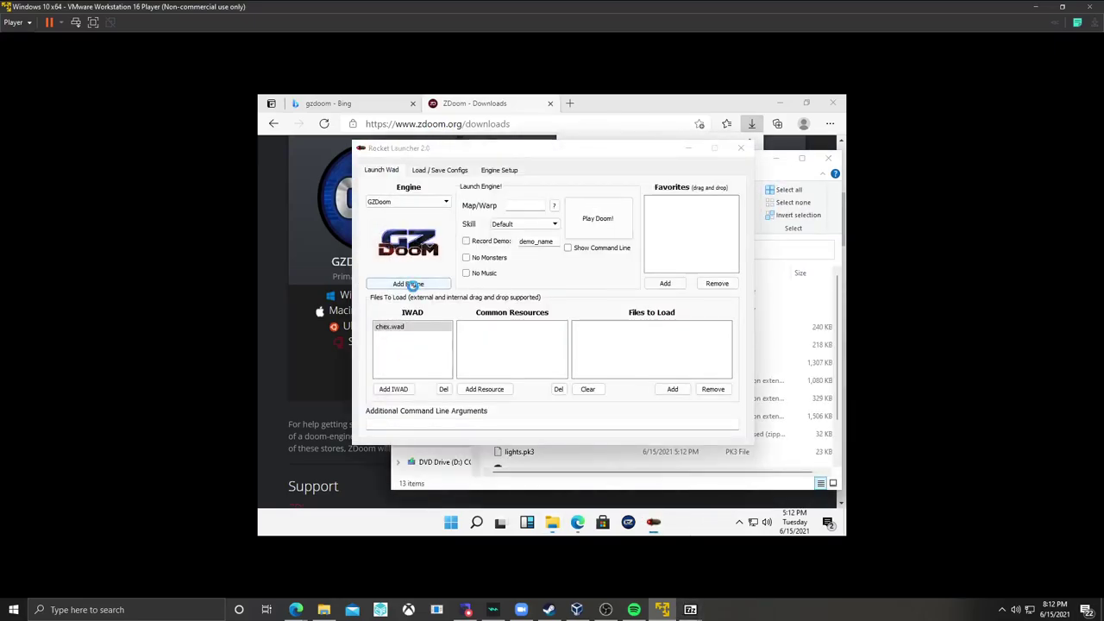
{"action": "left_click", "coordinate": [412, 288]}
{"action": "left_click", "coordinate": [469, 190]}
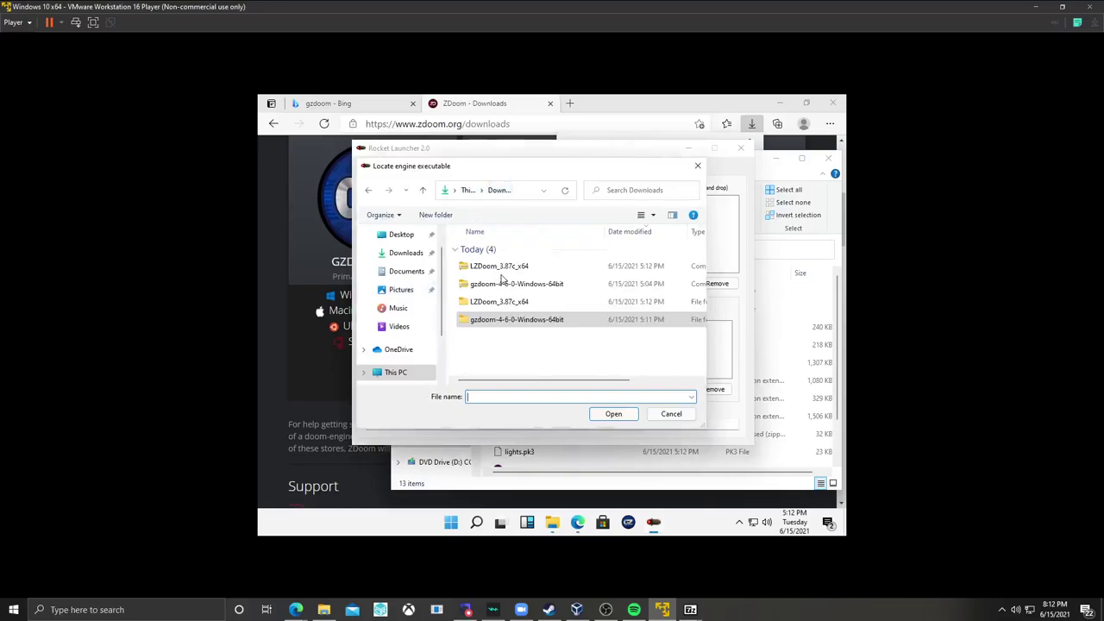
{"action": "double_click", "coordinate": [499, 301]}
{"action": "scroll", "coordinate": [509, 320], "scroll_direction": "down", "scroll_amount": 3}
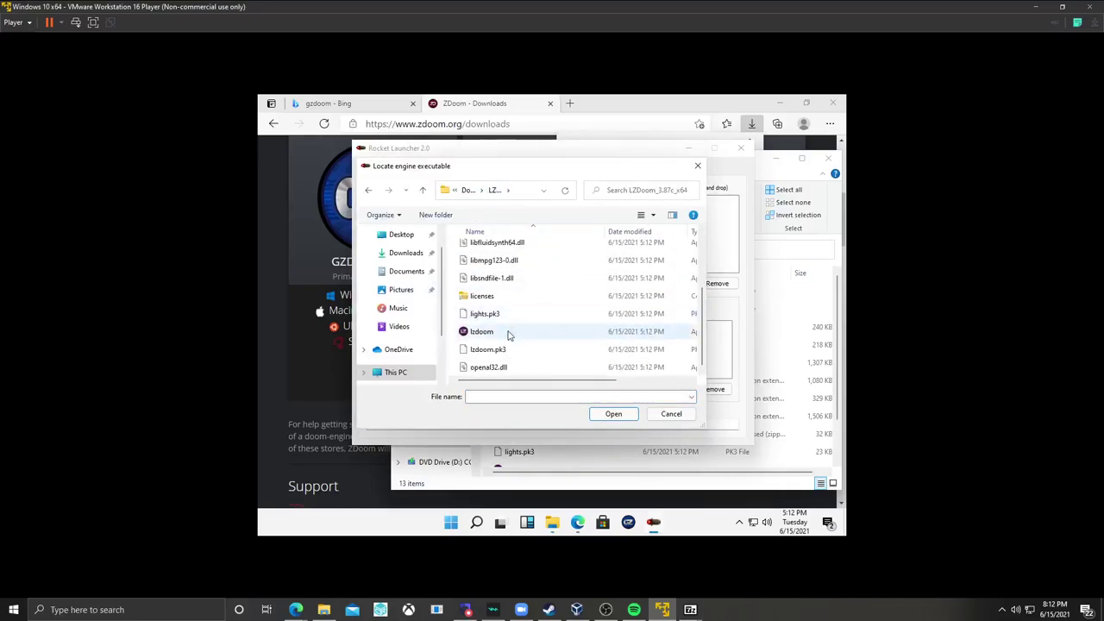
{"action": "double_click", "coordinate": [511, 333]}
{"action": "left_click", "coordinate": [585, 311]}
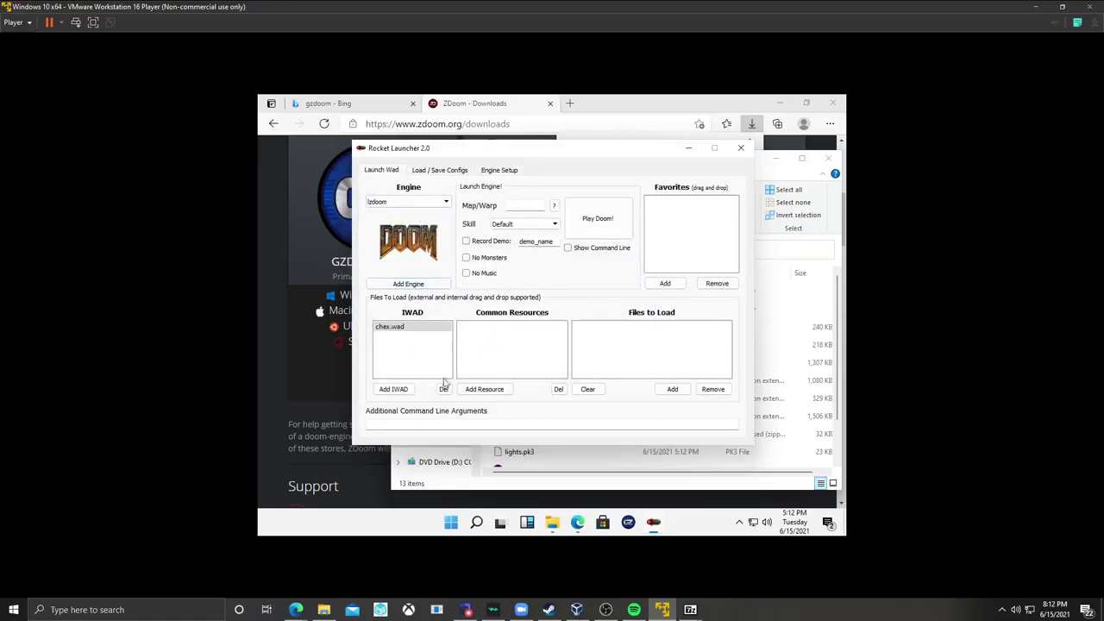
Step: Play Chex Quest in LZDoom: start a new game, fire once, then quit
{"action": "left_click", "coordinate": [414, 327]}
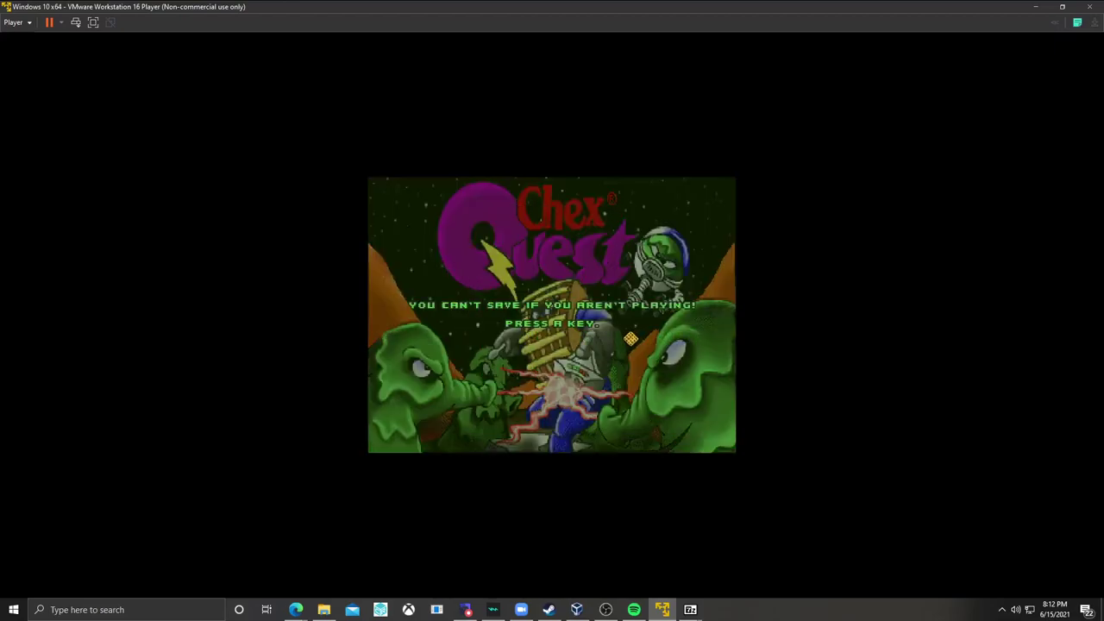
{"action": "key", "text": "Escape"}
{"action": "key", "text": "Up"}
{"action": "key", "text": "Up"}
{"action": "key", "text": "Up"}
{"action": "key", "text": "Return"}
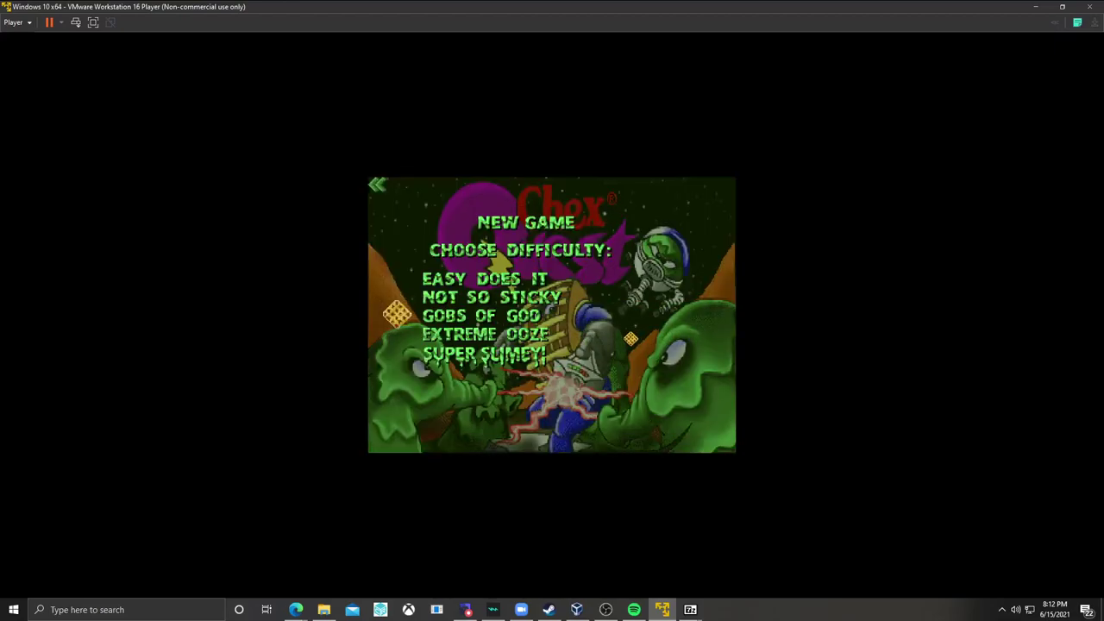
{"action": "key", "text": "Return"}
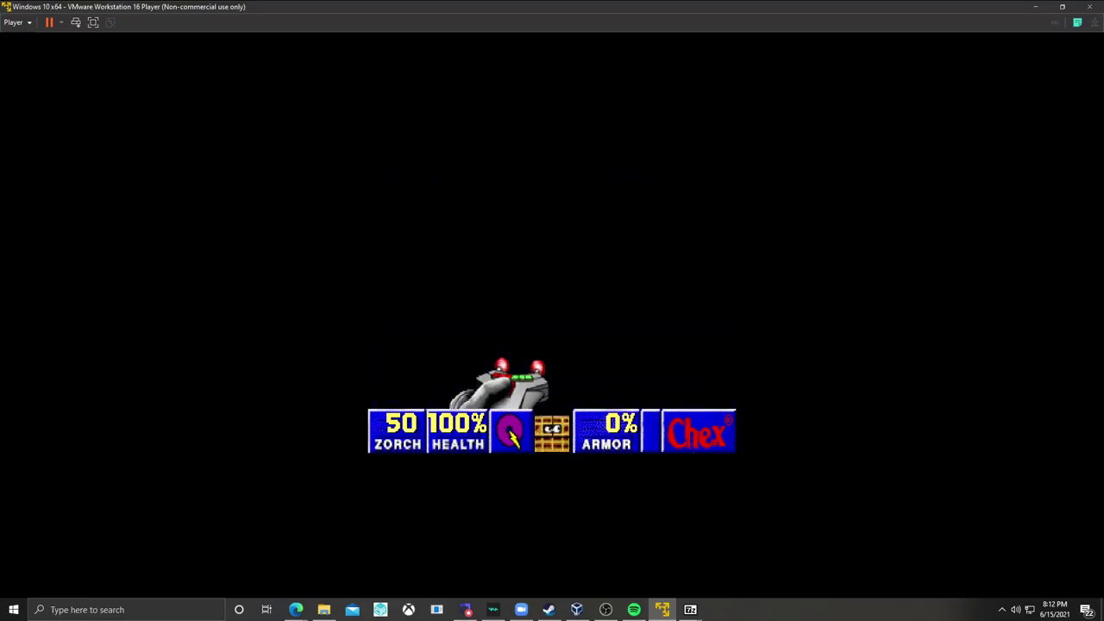
{"action": "key", "text": "ctrl"}
{"action": "key", "text": "Escape"}
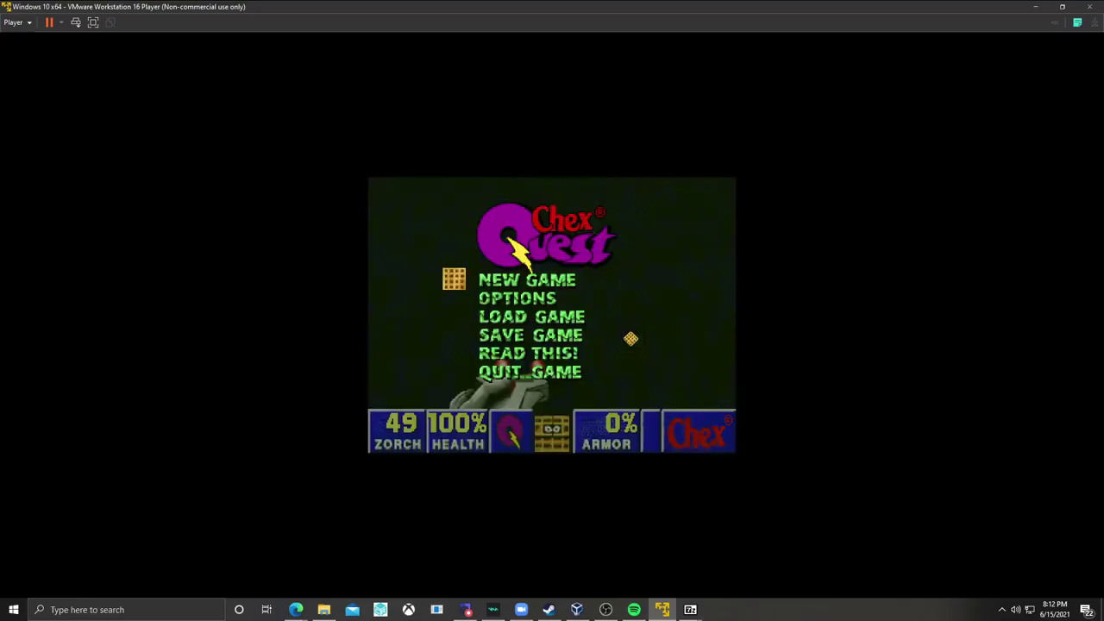
{"action": "key", "text": "Return"}
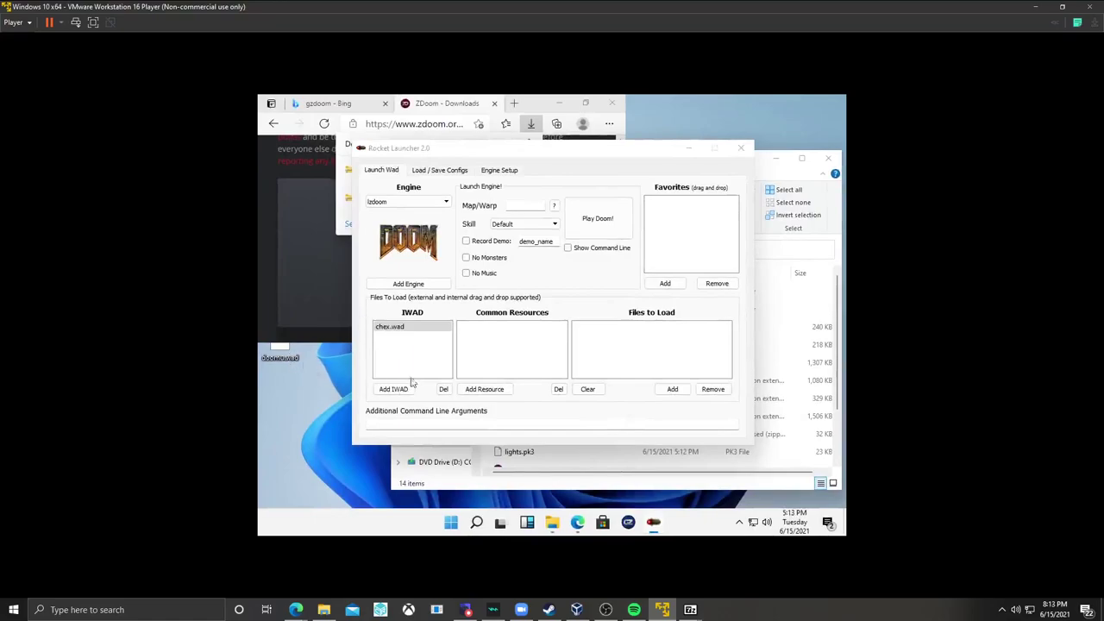
Step: Add doomu.wad from the Desktop as an IWAD and launch Ultimate Doom with it
{"action": "key", "text": "alt+Tab"}
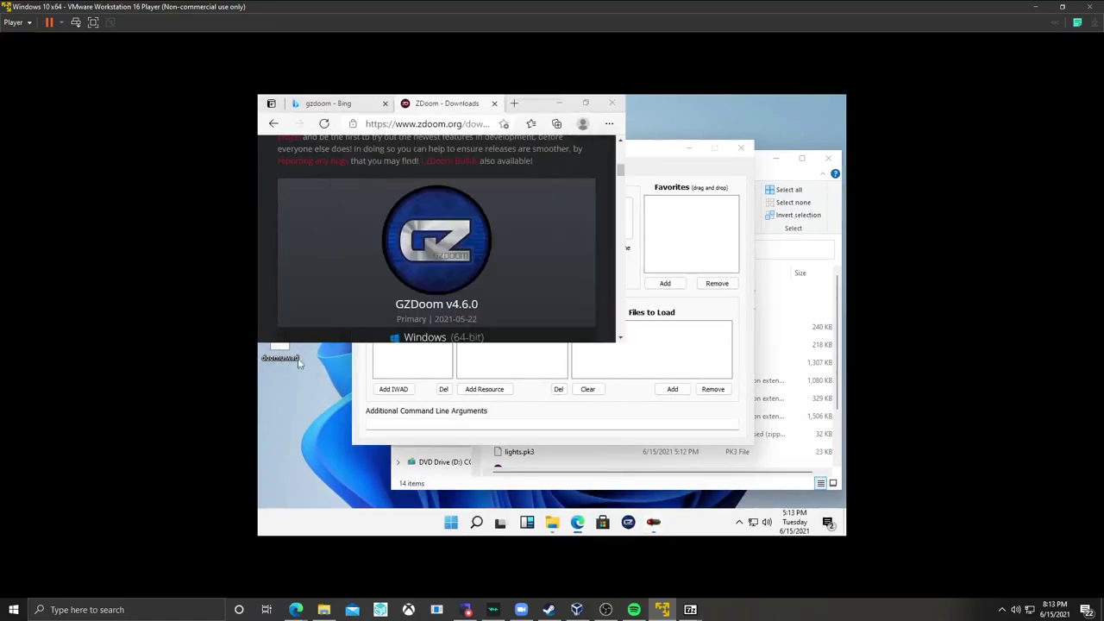
{"action": "left_click", "coordinate": [559, 102]}
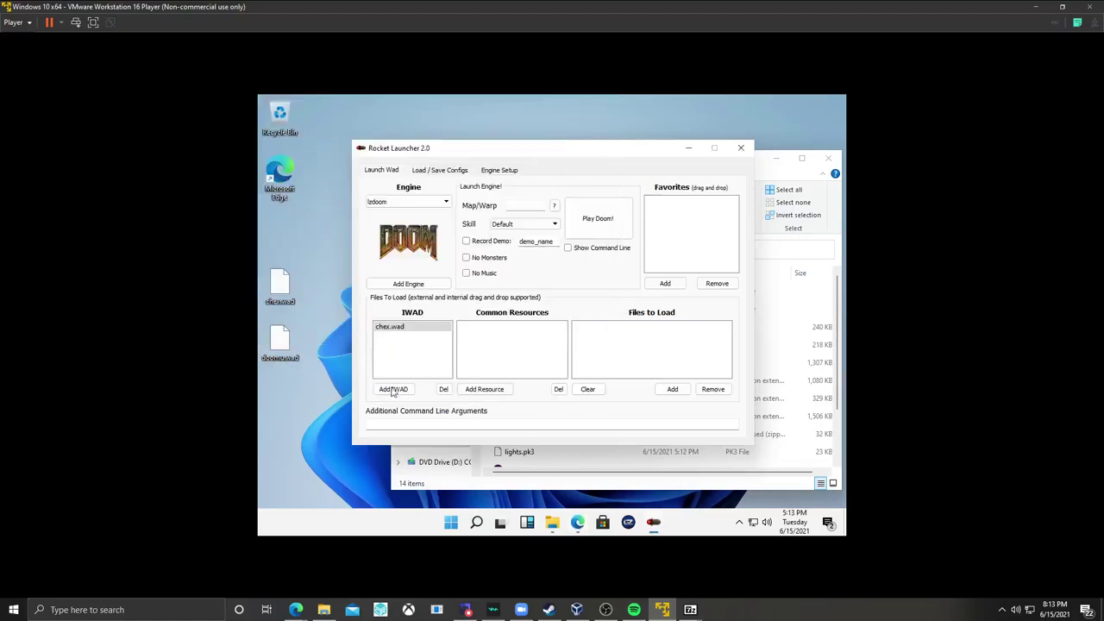
{"action": "left_click", "coordinate": [394, 389]}
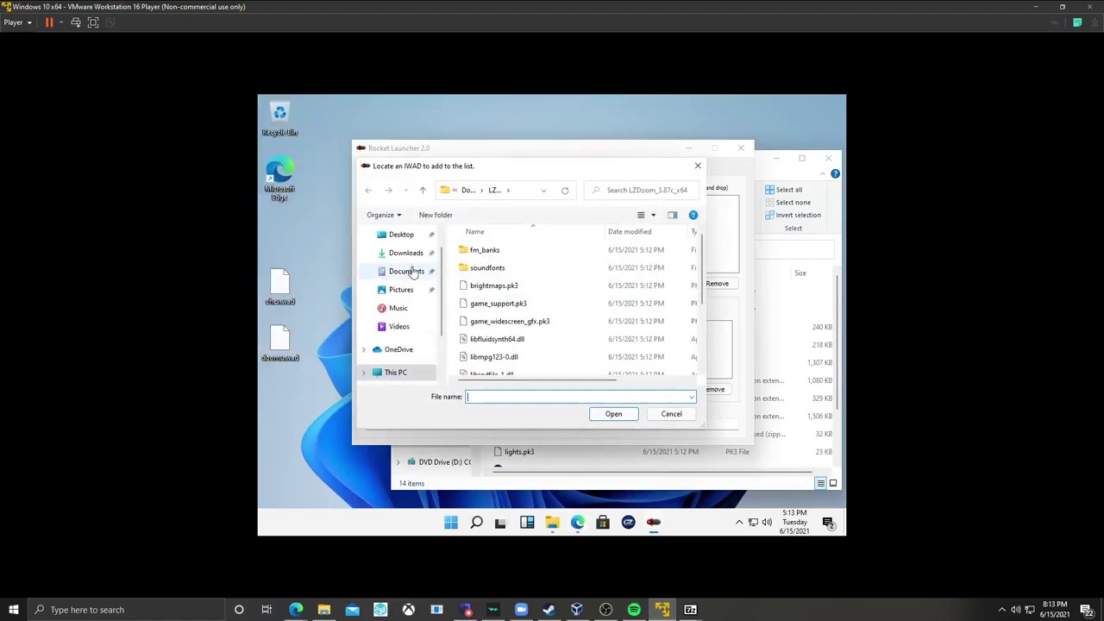
{"action": "left_click", "coordinate": [406, 252]}
{"action": "left_click", "coordinate": [401, 234]}
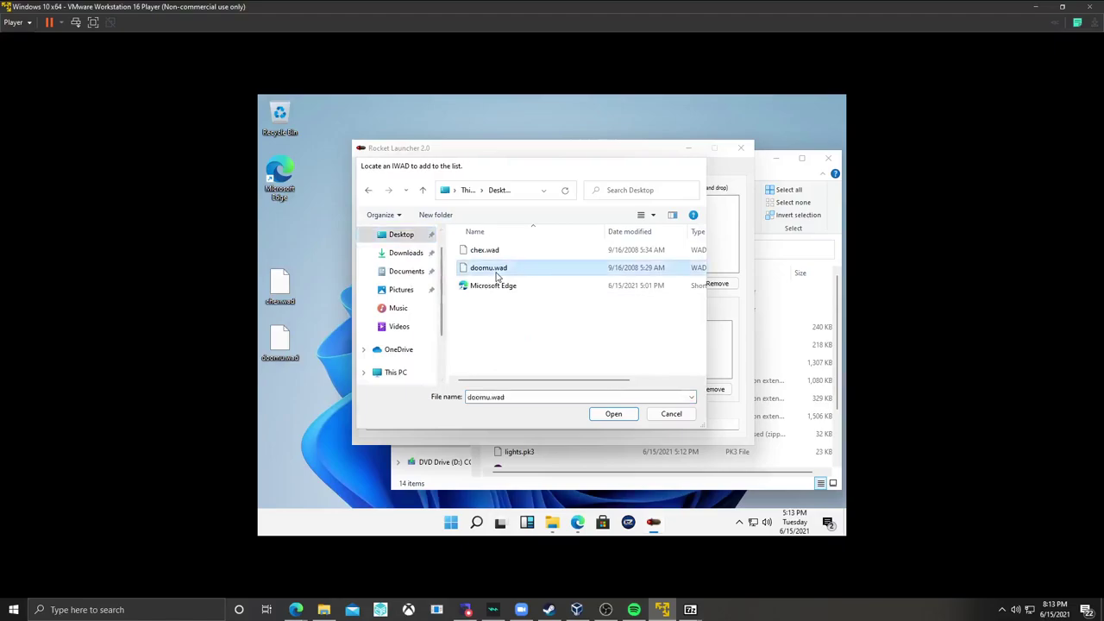
{"action": "double_click", "coordinate": [496, 265]}
{"action": "left_click", "coordinate": [394, 336]}
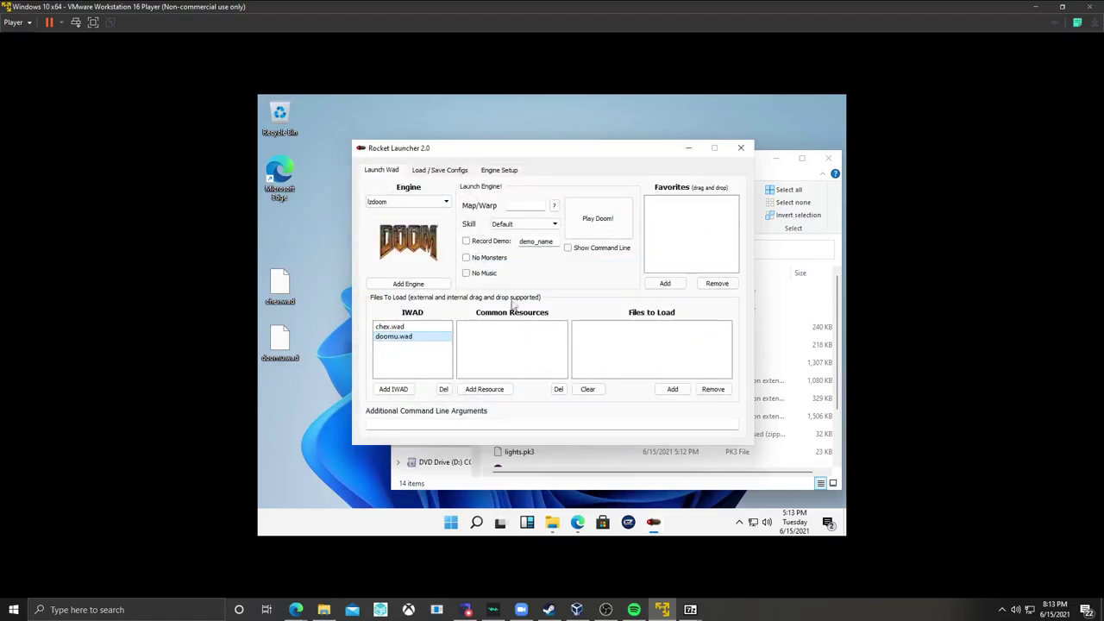
{"action": "left_click", "coordinate": [597, 218]}
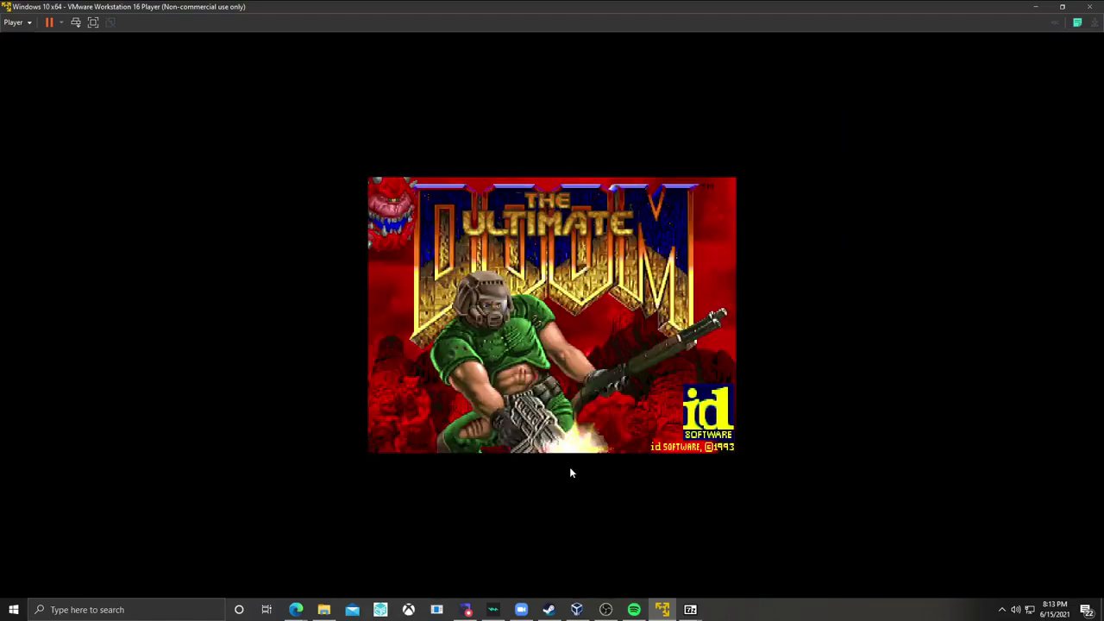
Step: Start a new Ultimate Doom game in the first episode
{"action": "key", "text": "Escape"}
{"action": "key", "text": "Return"}
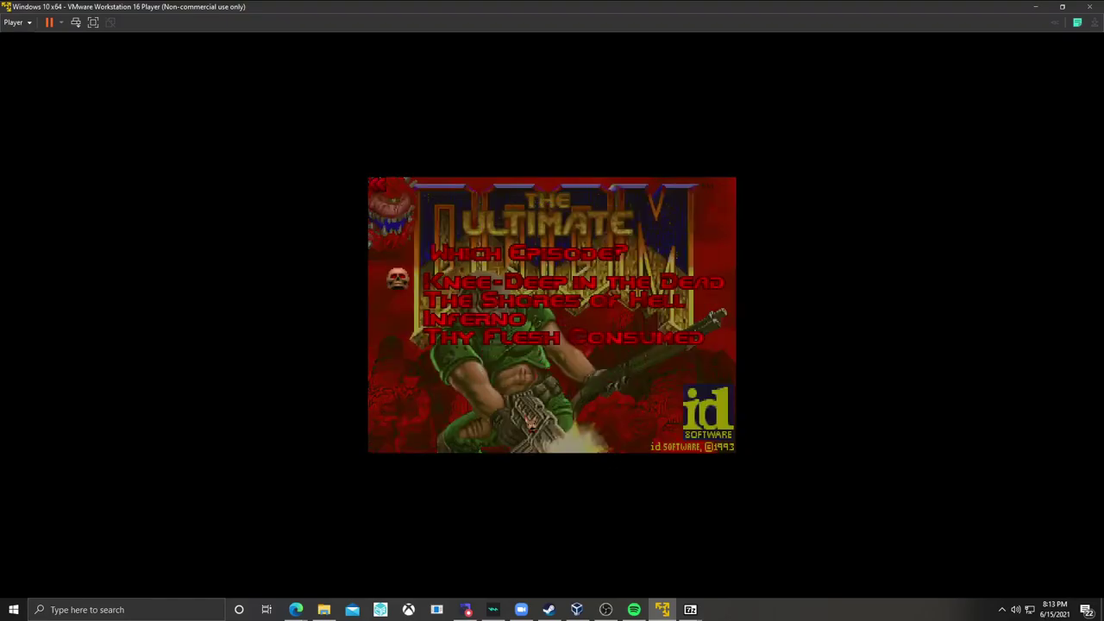
{"action": "key", "text": "Return"}
{"action": "key", "text": "Return"}
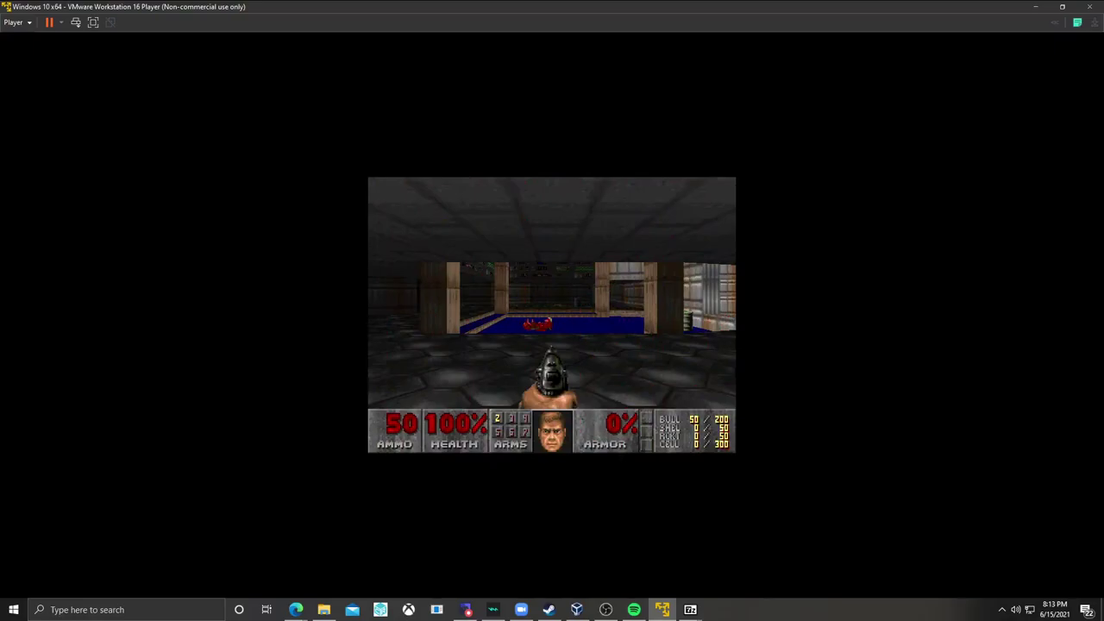
Step: Walk around the starting room and turn into the grey corridor
{"action": "key", "text": "Left"}
{"action": "key", "text": "Left"}
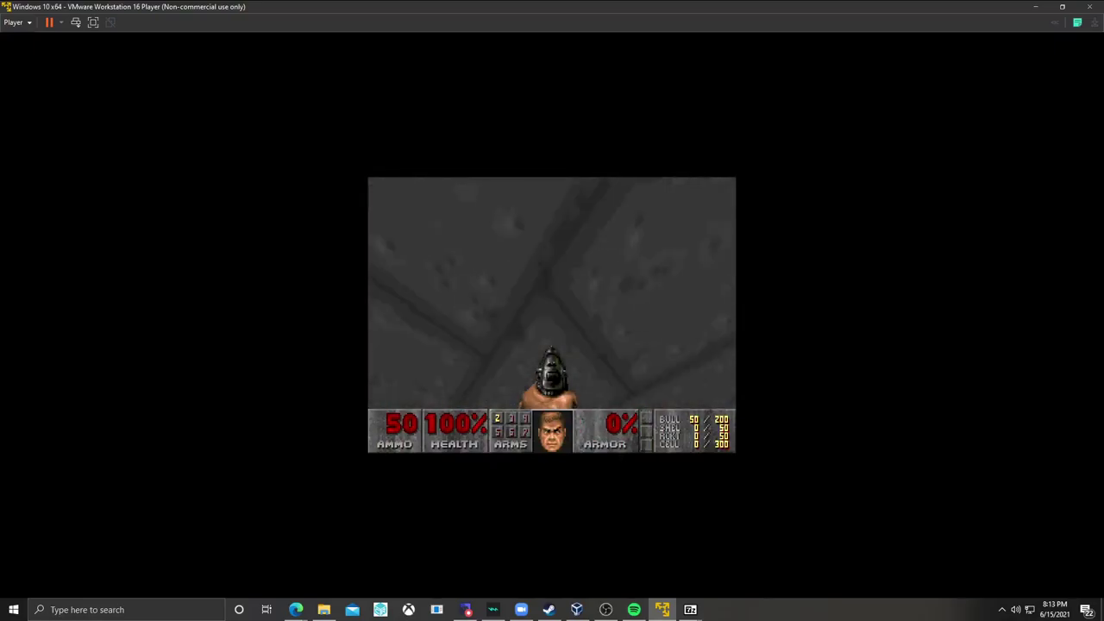
{"action": "key", "text": "Up"}
{"action": "key", "text": "Left"}
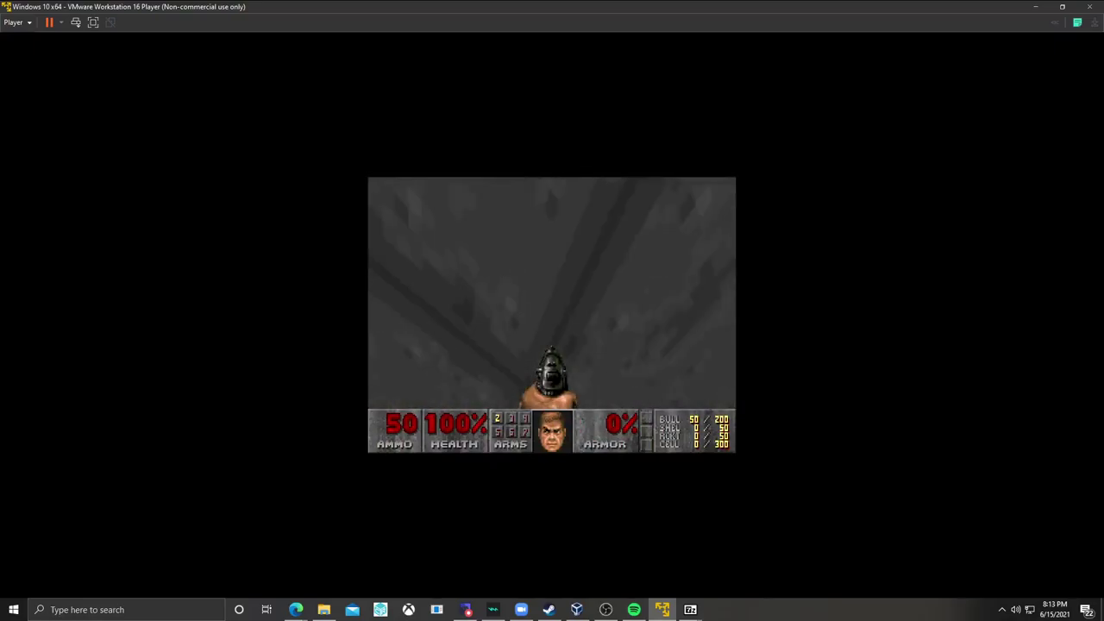
{"action": "key", "text": "Left"}
{"action": "key", "text": "Up"}
{"action": "key", "text": "Up"}
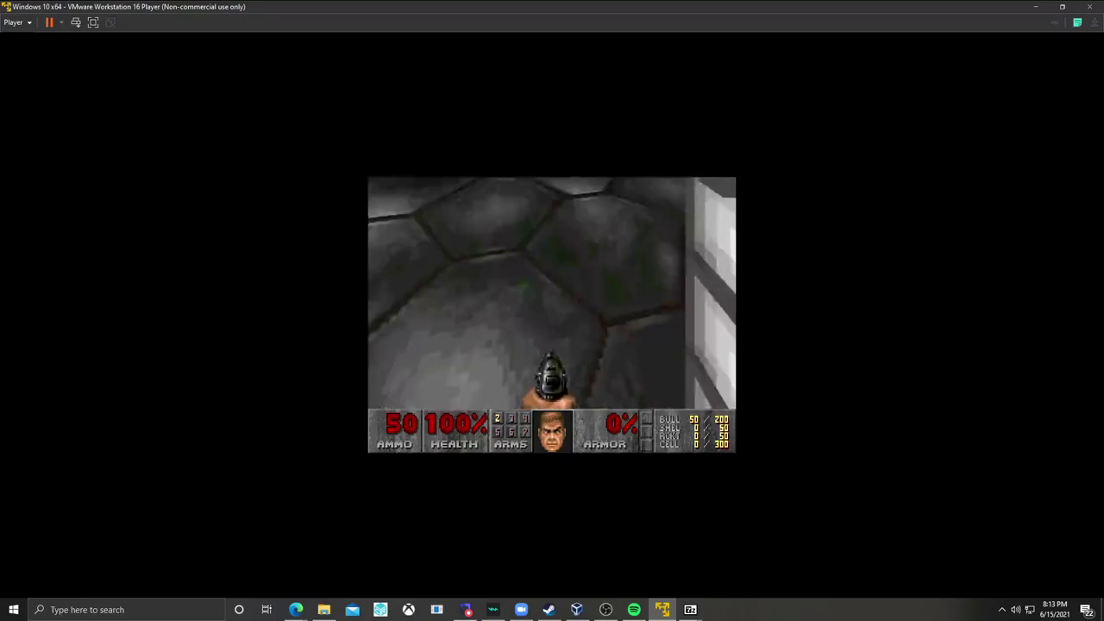
{"action": "key", "text": "Left"}
Step: Walk along the corridor toward the wall corner and fire the pistol
{"action": "key", "text": "Up"}
{"action": "key", "text": "Up"}
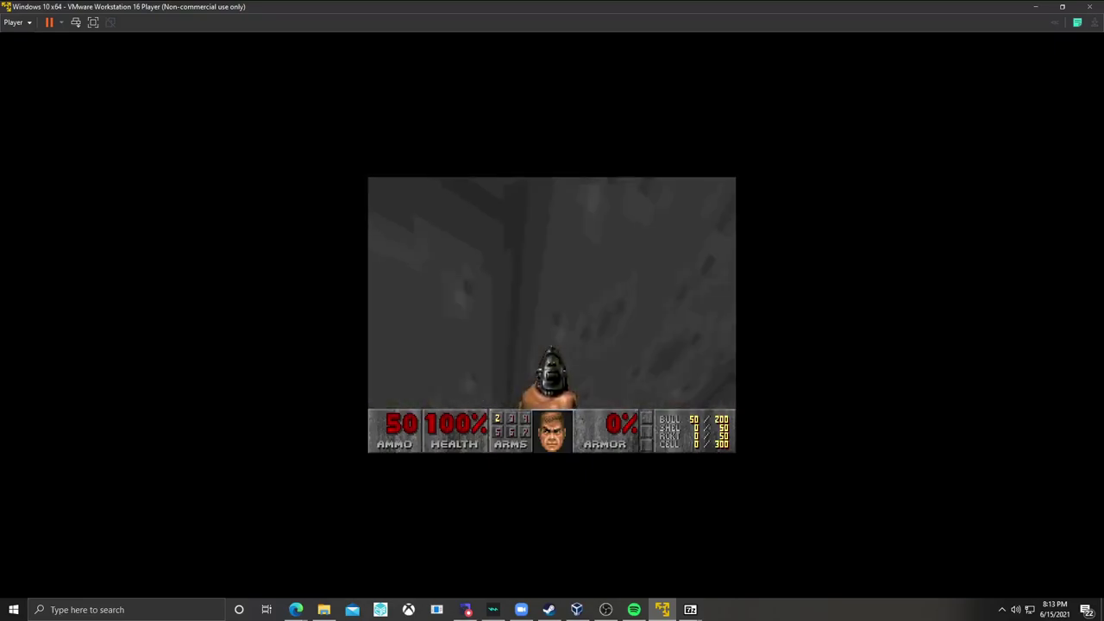
{"action": "key", "text": "Left"}
{"action": "key", "text": "Up"}
{"action": "key", "text": "Up"}
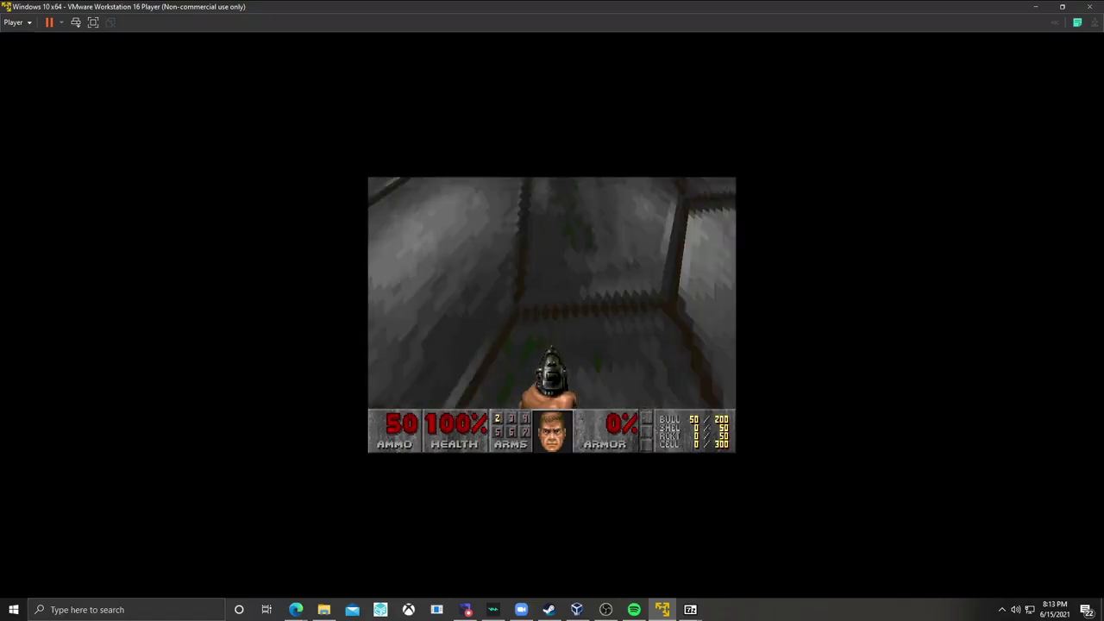
{"action": "key", "text": "Left"}
{"action": "key", "text": "Up"}
{"action": "key", "text": "Left"}
{"action": "key", "text": "ctrl"}
{"action": "key", "text": "ctrl"}
{"action": "key", "text": "ctrl"}
{"action": "key", "text": "Left"}
Step: Quit the game from the main menu and confirm, returning to the launcher
{"action": "key", "text": "Escape"}
{"action": "key", "text": "ctrl+alt"}
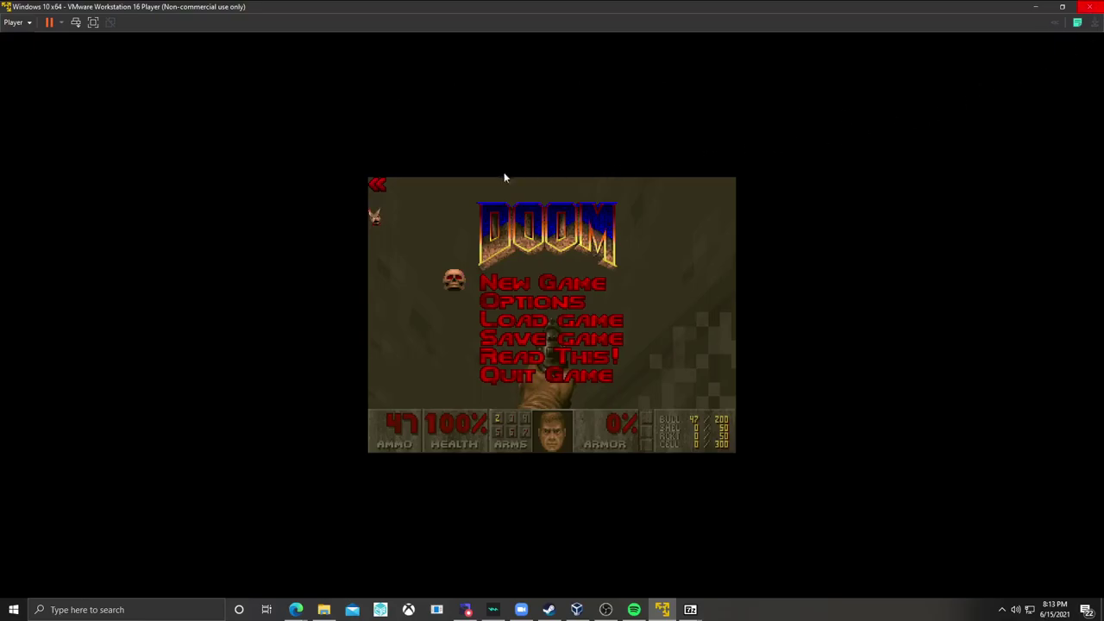
{"action": "key", "text": "Return"}
{"action": "key", "text": "Escape"}
{"action": "key", "text": "Down"}
{"action": "key", "text": "Return"}
{"action": "key", "text": "Escape"}
{"action": "key", "text": "Escape"}
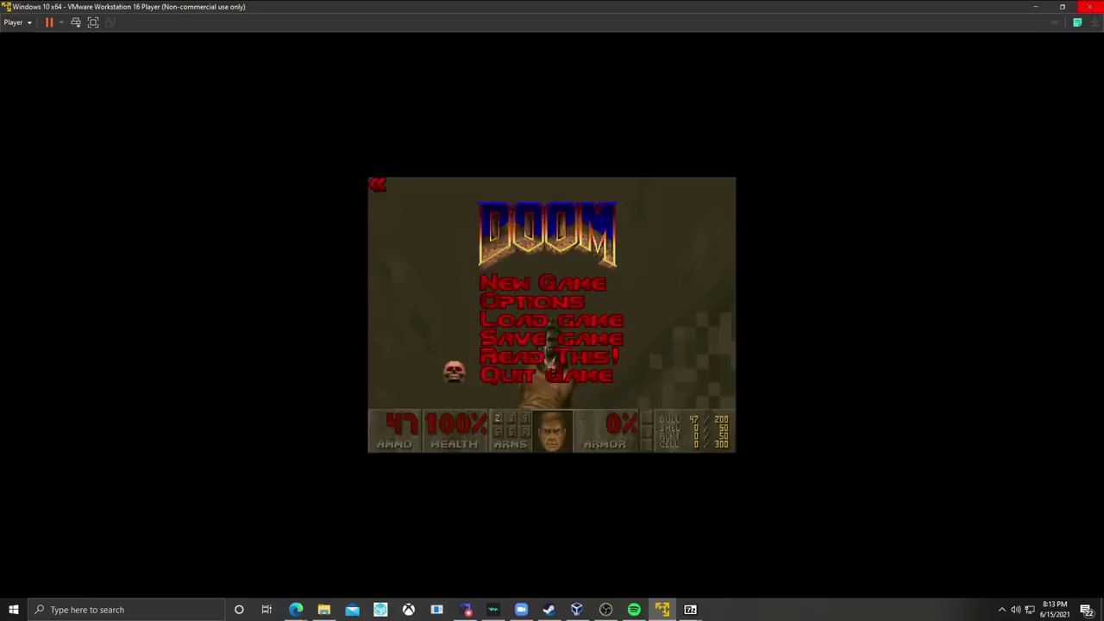
{"action": "key", "text": "Return"}
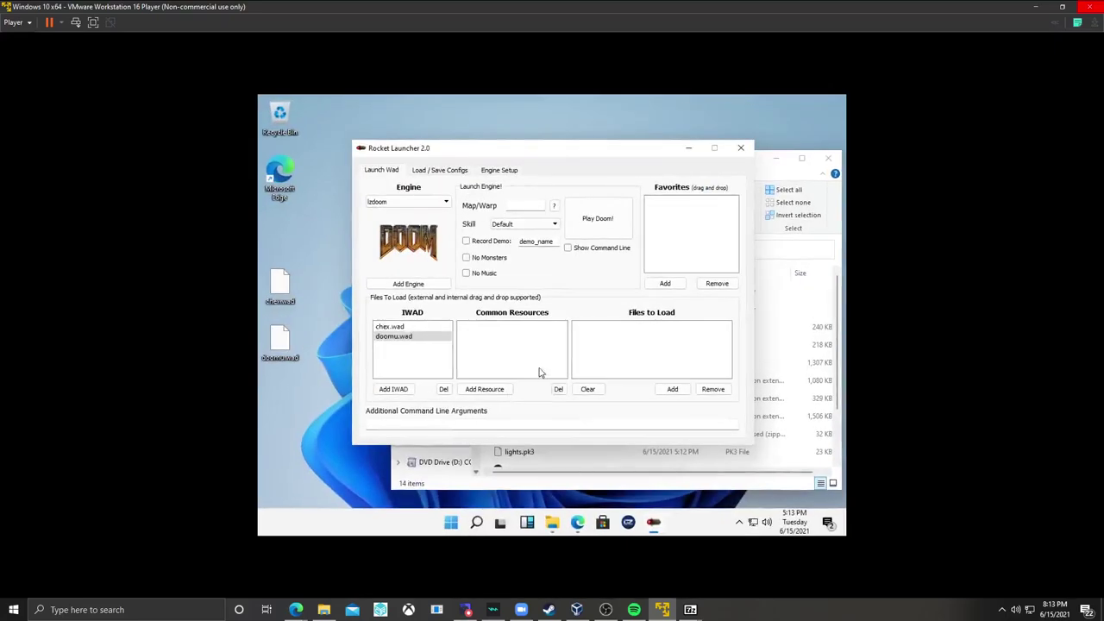
Step: Open DVD Drive (D:) and launch setup64, allowing it through UAC
{"action": "left_click", "coordinate": [773, 162]}
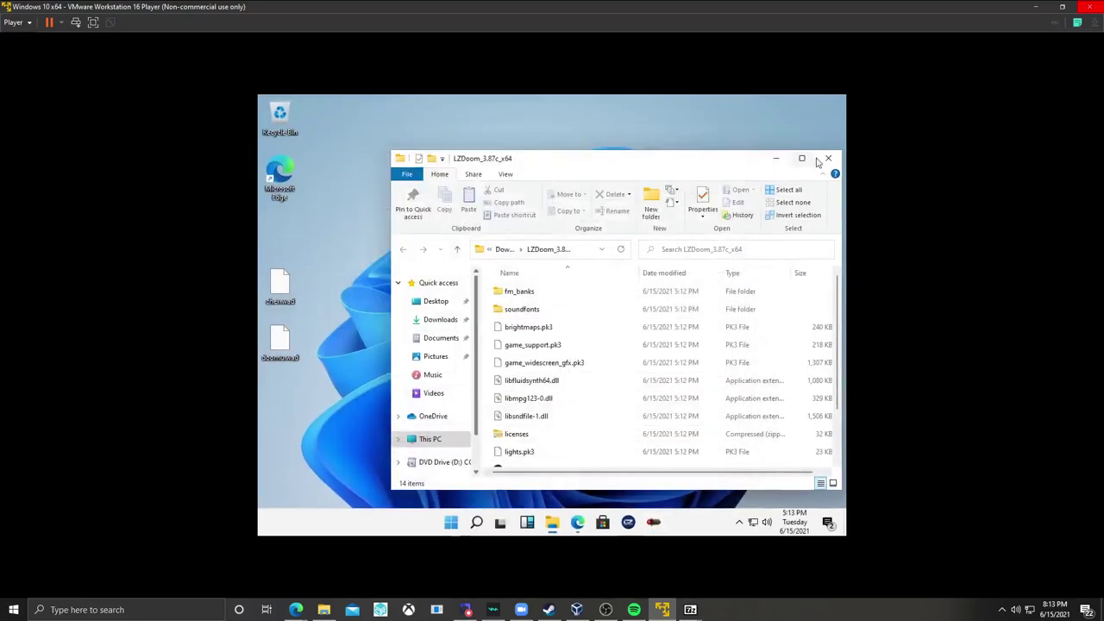
{"action": "left_click", "coordinate": [444, 461]}
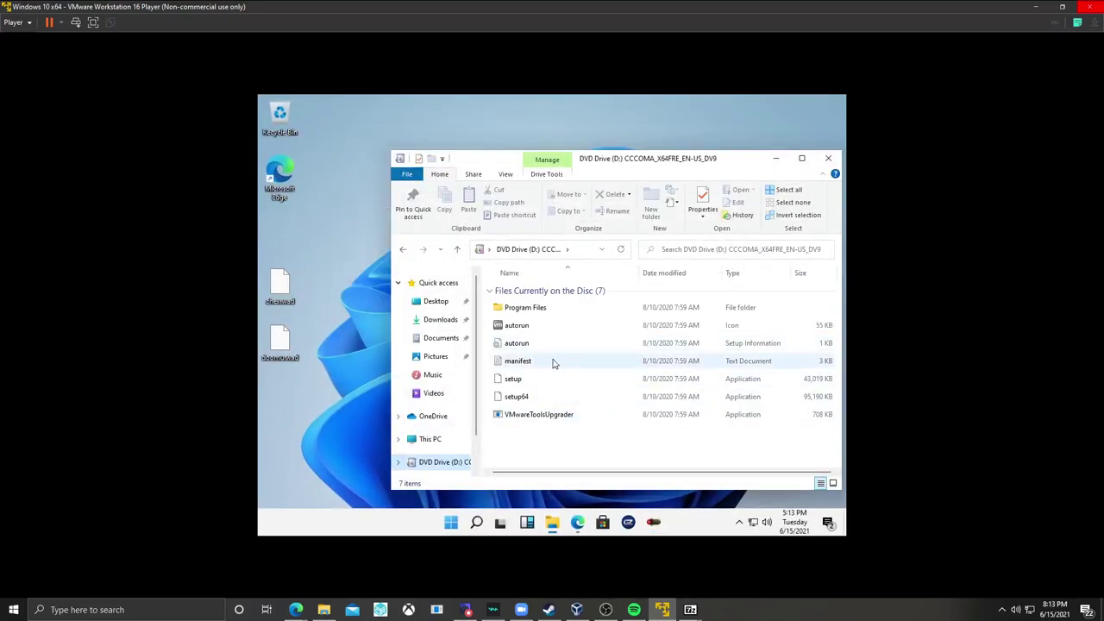
{"action": "left_click", "coordinate": [537, 325]}
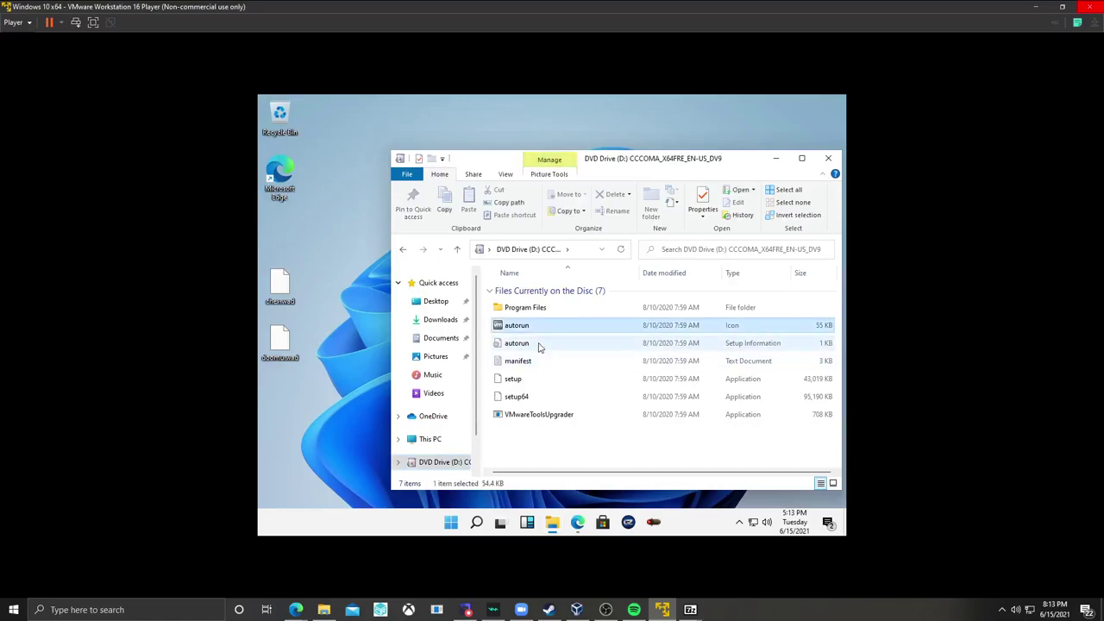
{"action": "left_click", "coordinate": [517, 343]}
{"action": "left_click", "coordinate": [535, 414]}
{"action": "left_click", "coordinate": [522, 397]}
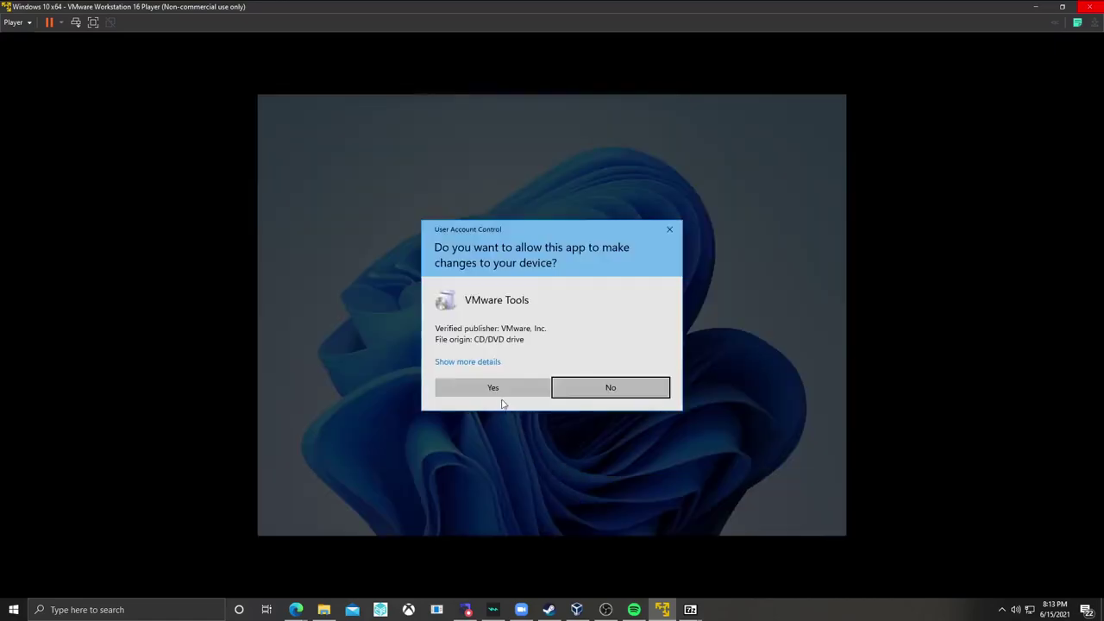
{"action": "left_click", "coordinate": [491, 389]}
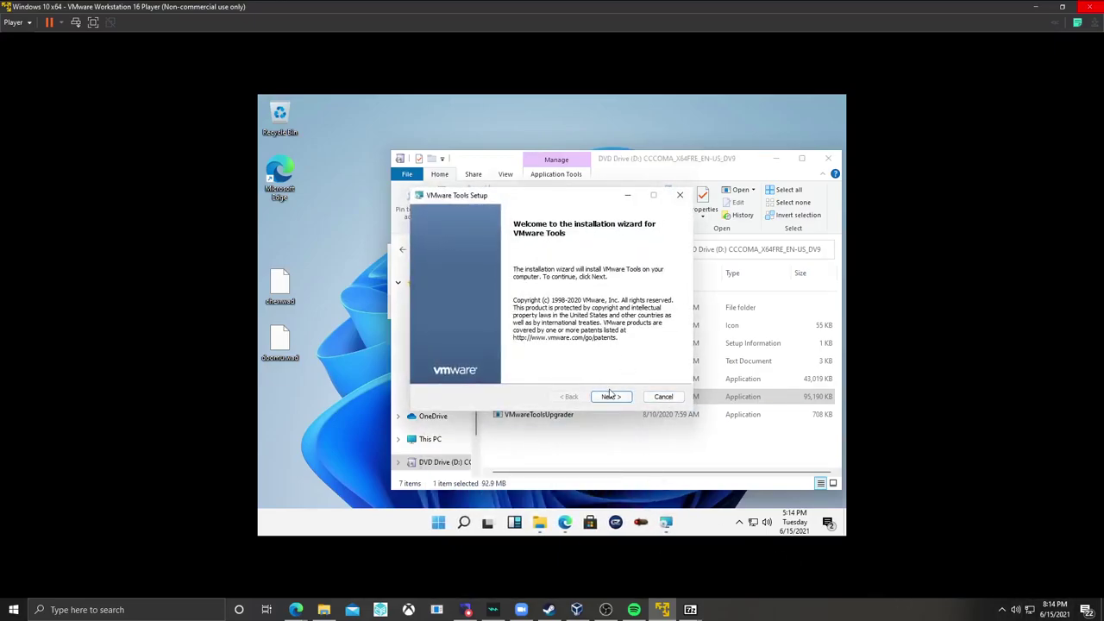
Step: Install VMware Tools with Typical setup, dismiss the personalization error, and finish
{"action": "left_click", "coordinate": [613, 397]}
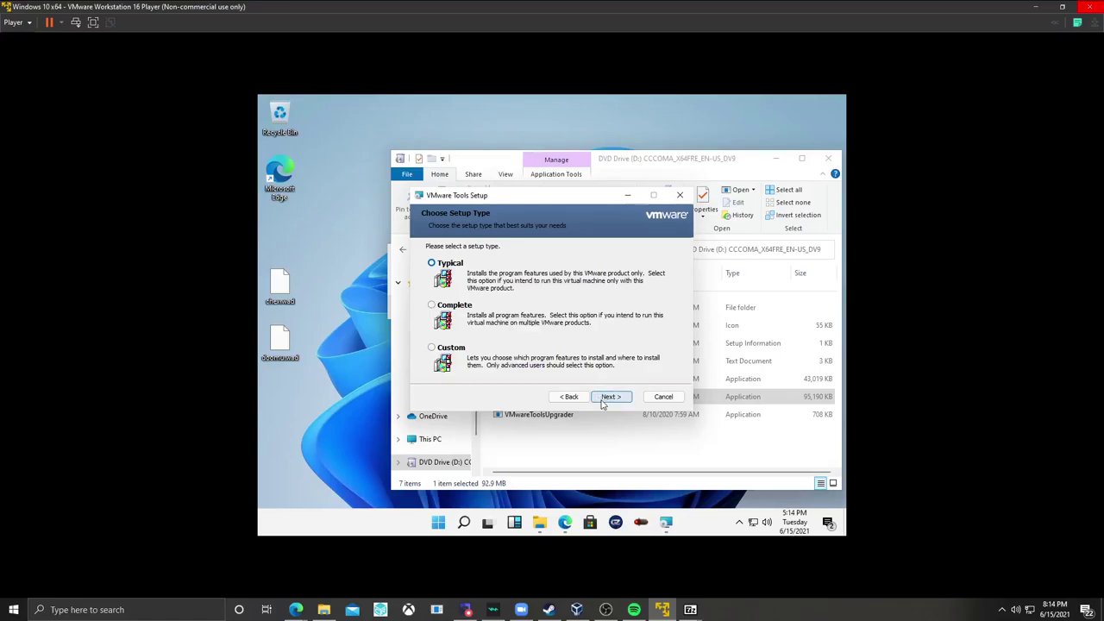
{"action": "left_click", "coordinate": [611, 397]}
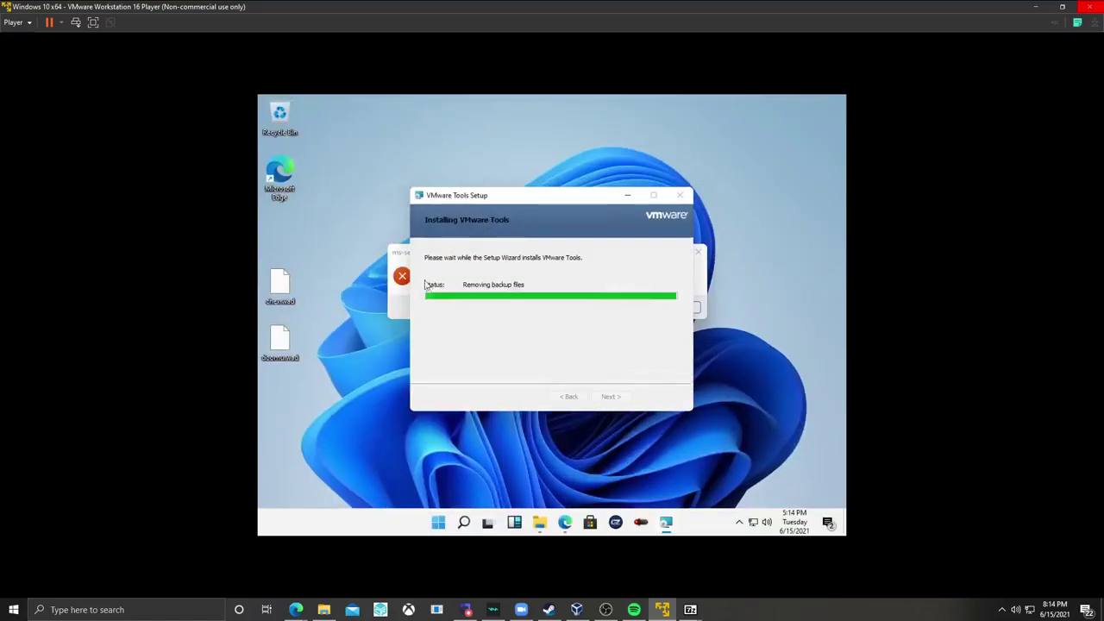
{"action": "left_click", "coordinate": [682, 308]}
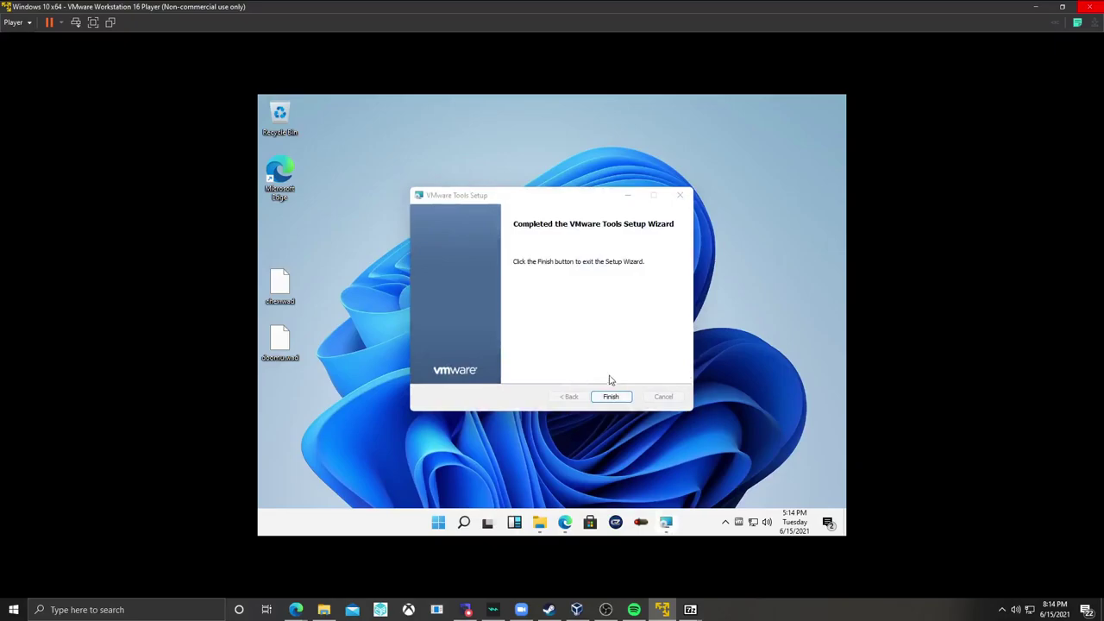
{"action": "left_click", "coordinate": [612, 396]}
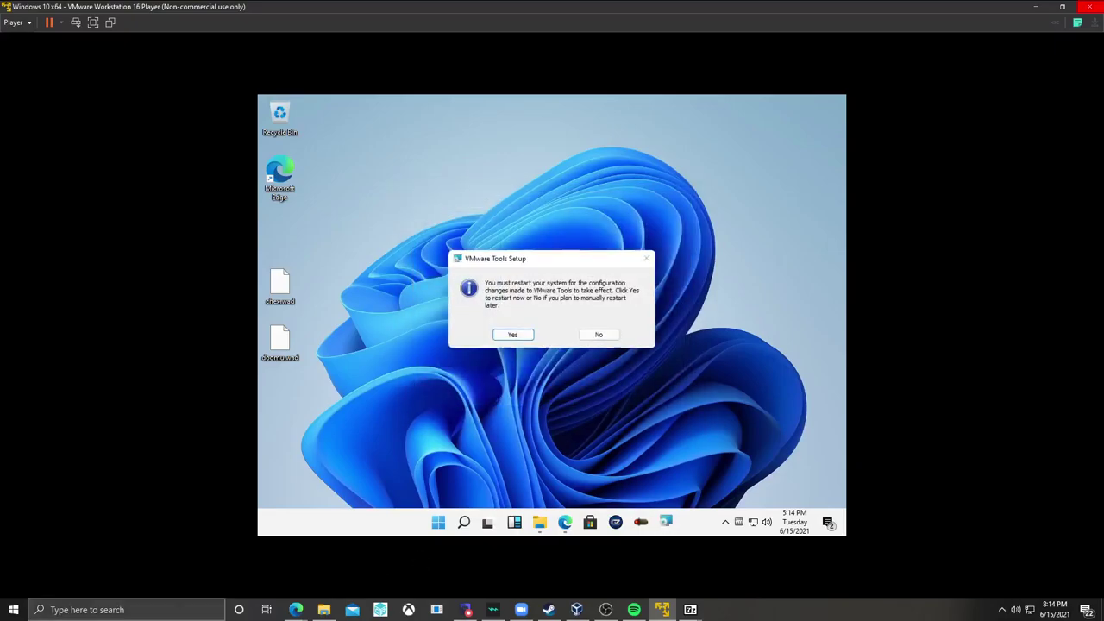
Step: Restart the VM, disconnect the virtual CD/DVD drive, and close a 7-Zip window
{"action": "left_click", "coordinate": [514, 335]}
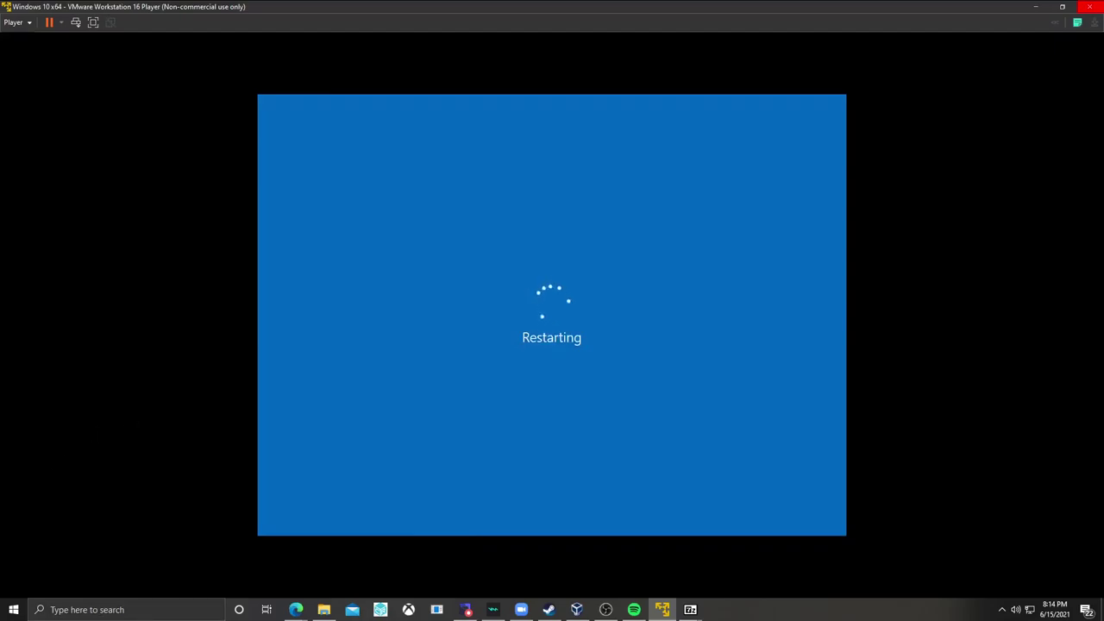
{"action": "left_click", "coordinate": [17, 22]}
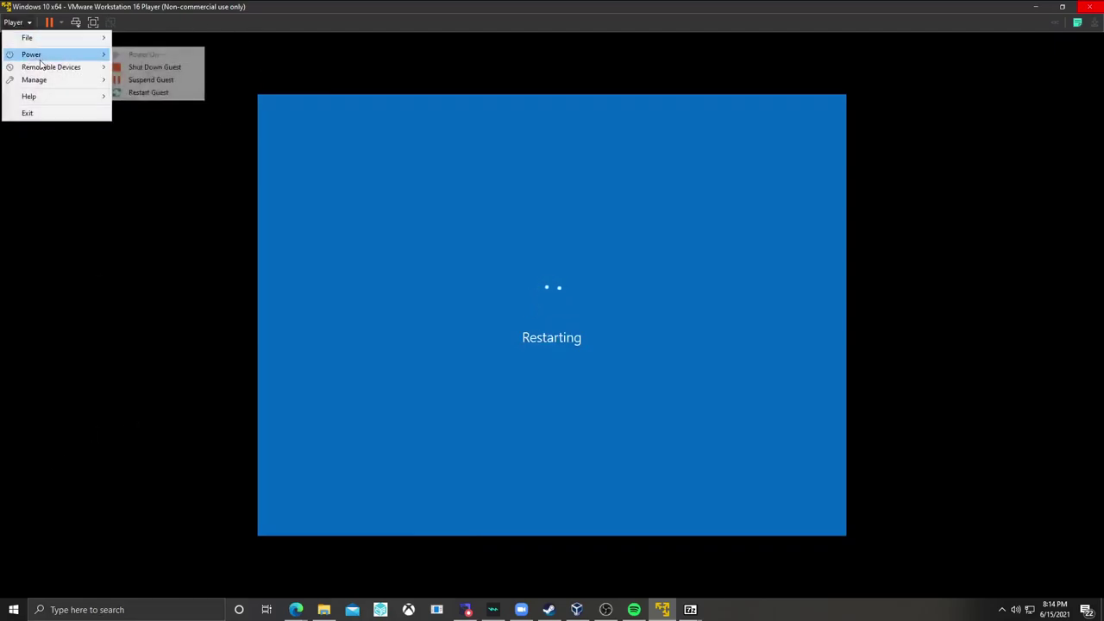
{"action": "mouse_move", "coordinate": [152, 67]}
{"action": "left_click", "coordinate": [321, 67]}
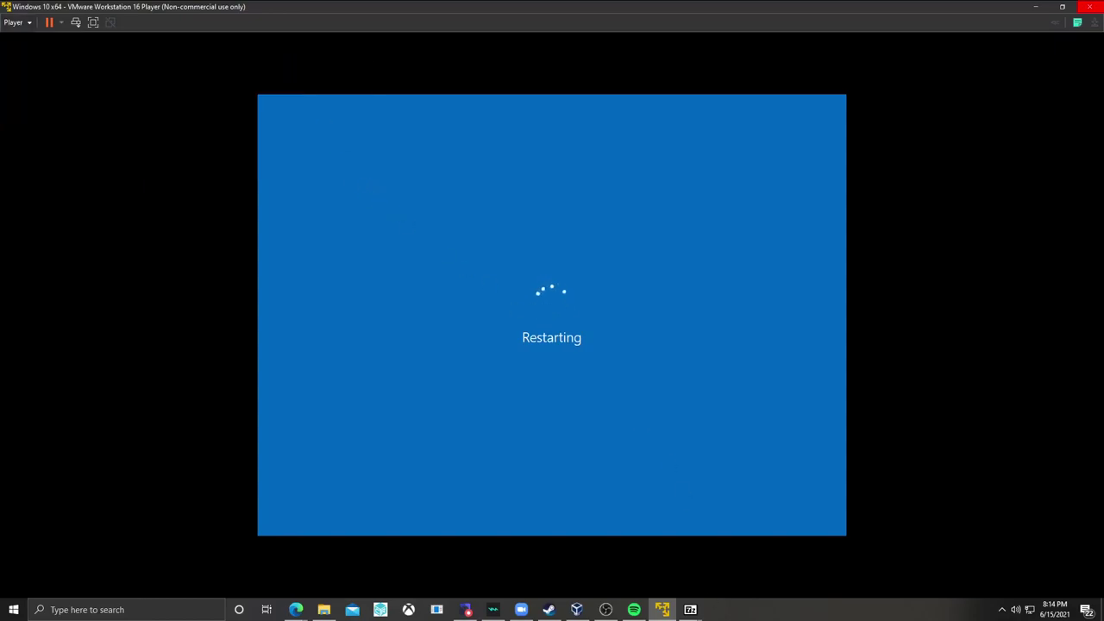
{"action": "mouse_move", "coordinate": [690, 610]}
{"action": "left_click", "coordinate": [685, 522]}
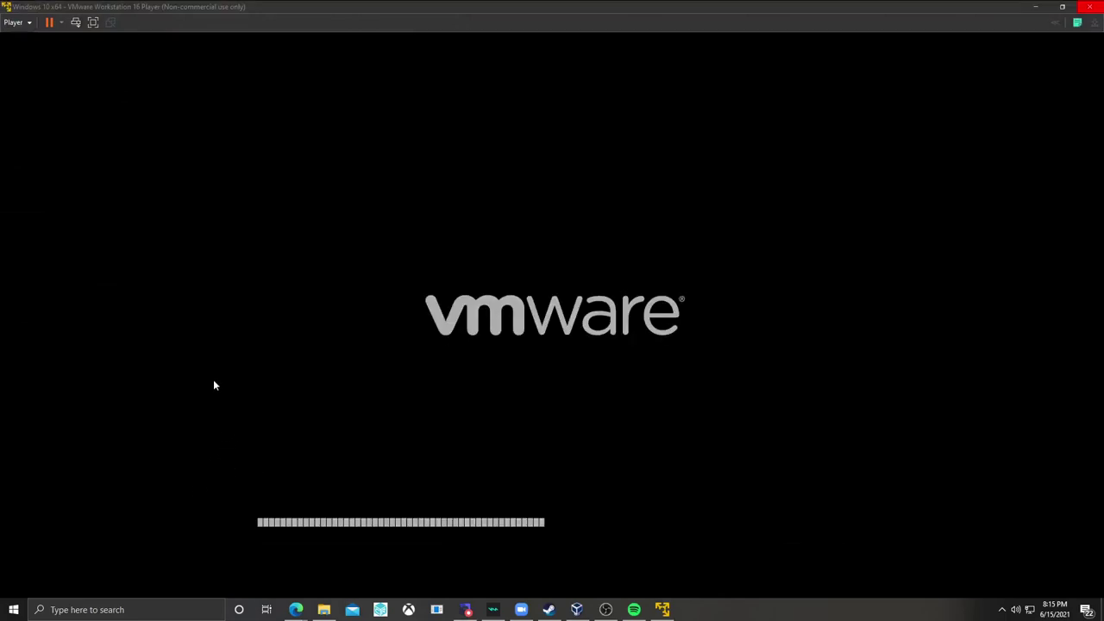
Step: Dismiss the Windows lock screen and sign in to the account
{"action": "left_click", "coordinate": [217, 383]}
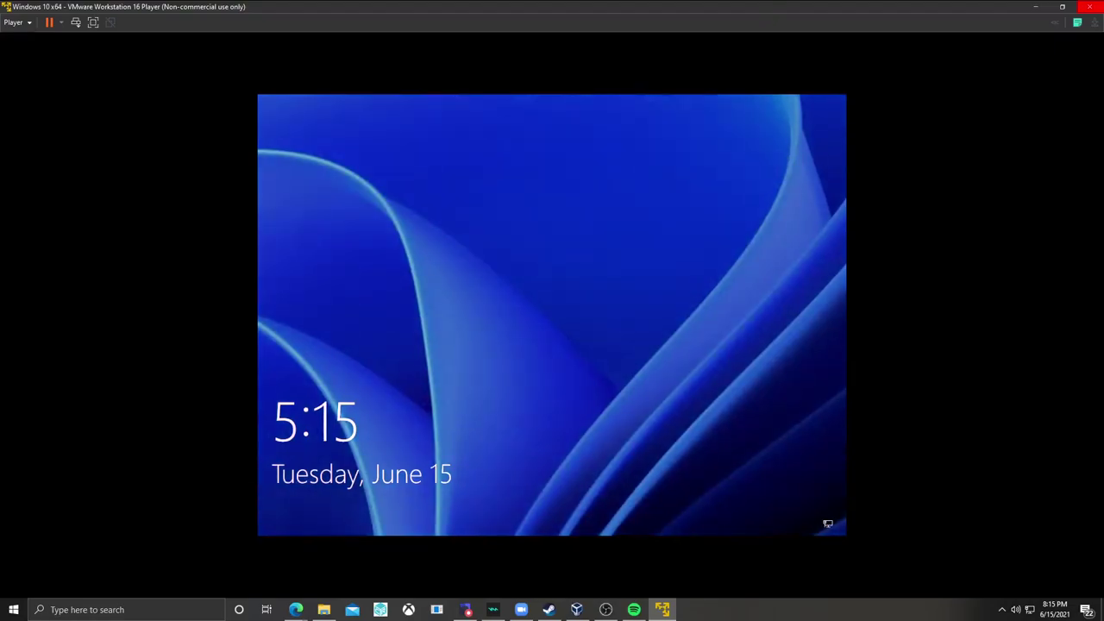
{"action": "key", "text": "Return"}
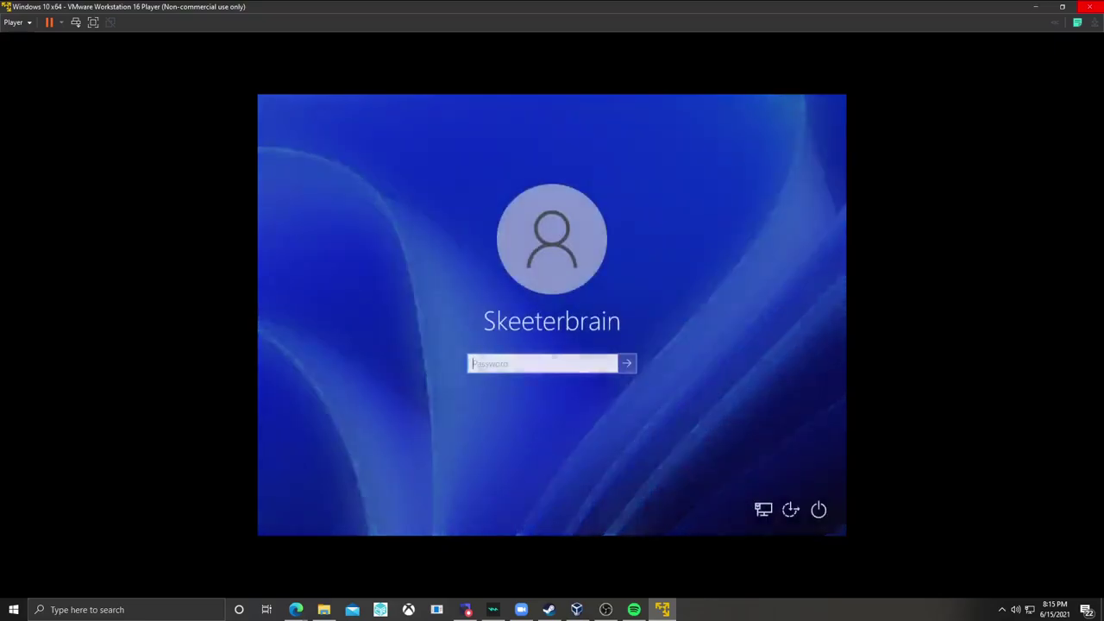
{"action": "key", "text": "Return"}
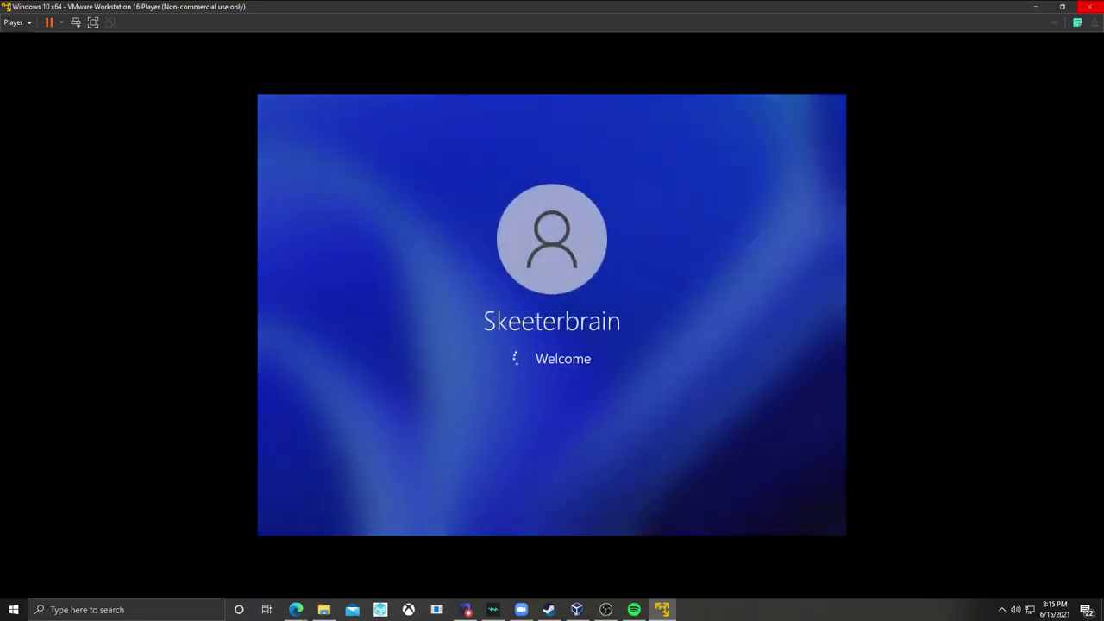